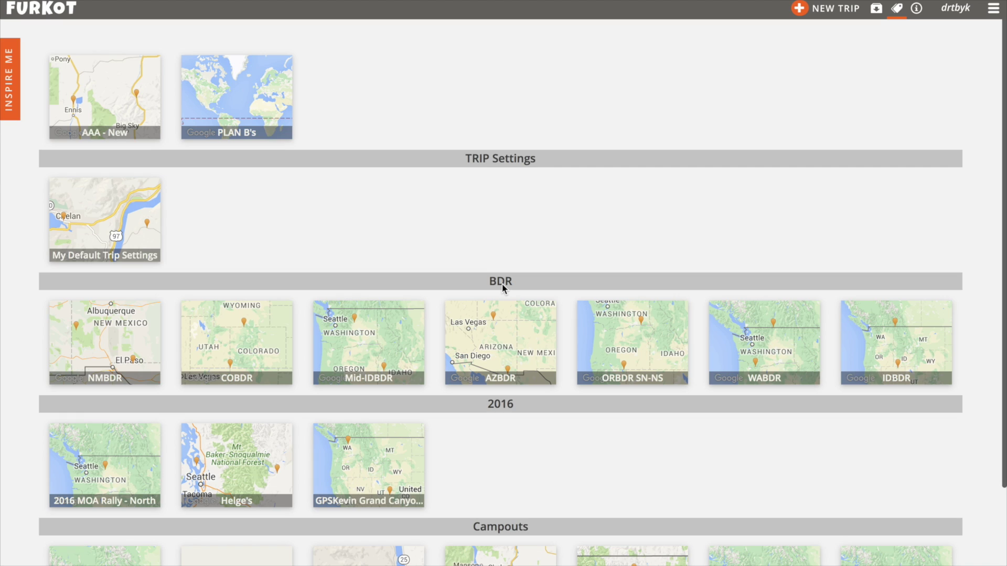
- Open the PLAN B's trip and place its first stop on Route 23 at the edge of San Pedro de Atacama, Chile
left_click(248, 111)
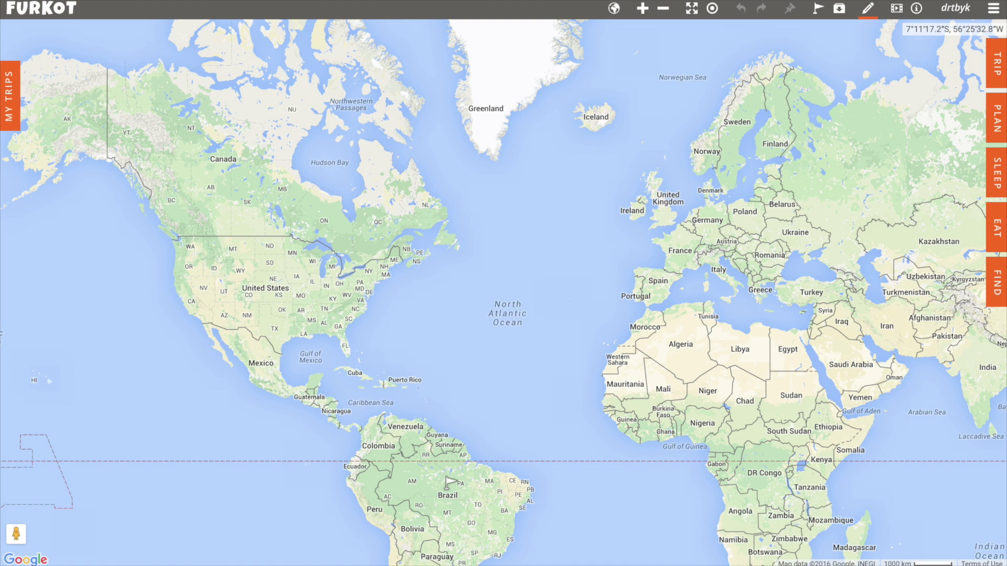
double_click(450, 481)
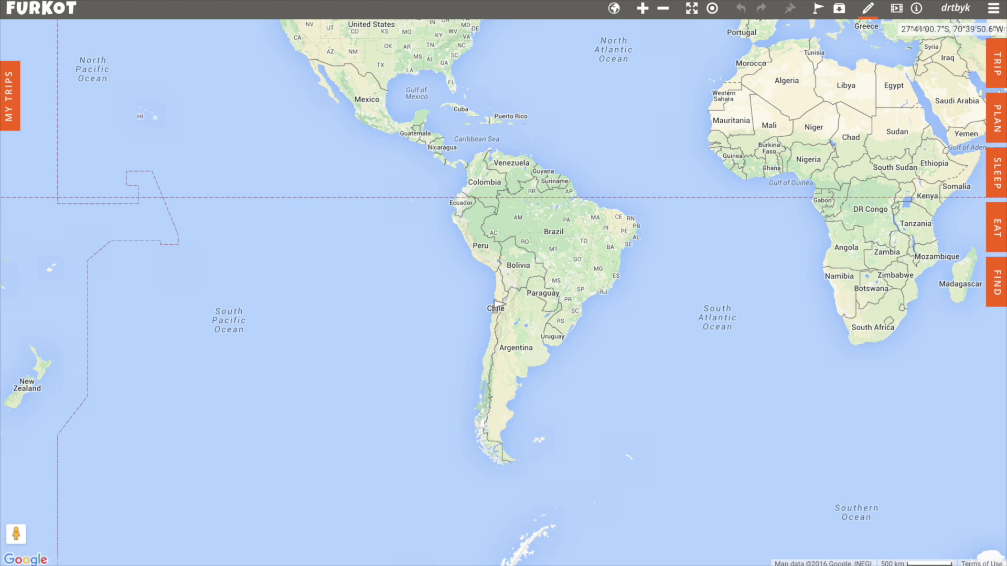
scroll(497, 306, "up", 2)
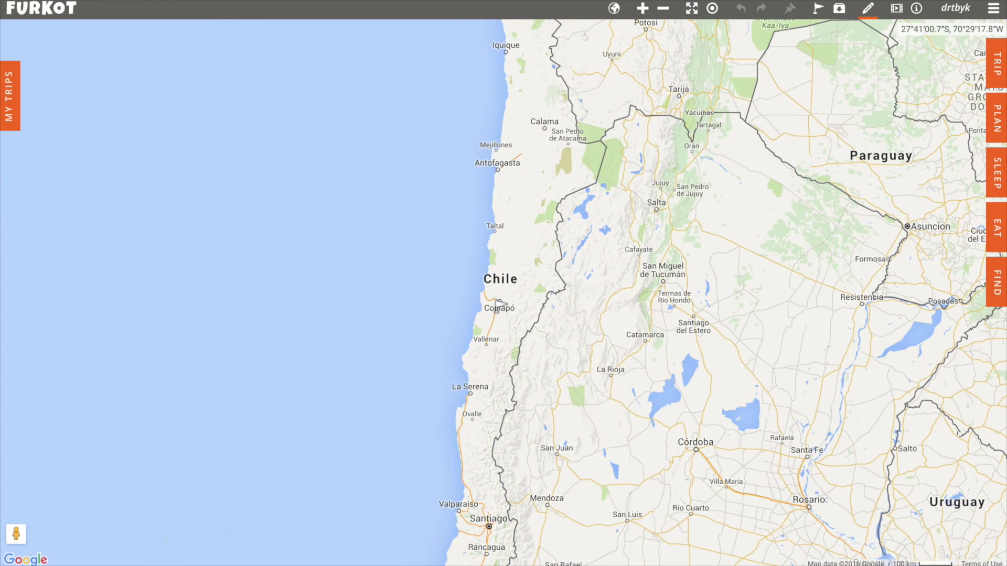
left_click_drag(555, 200, 461, 362)
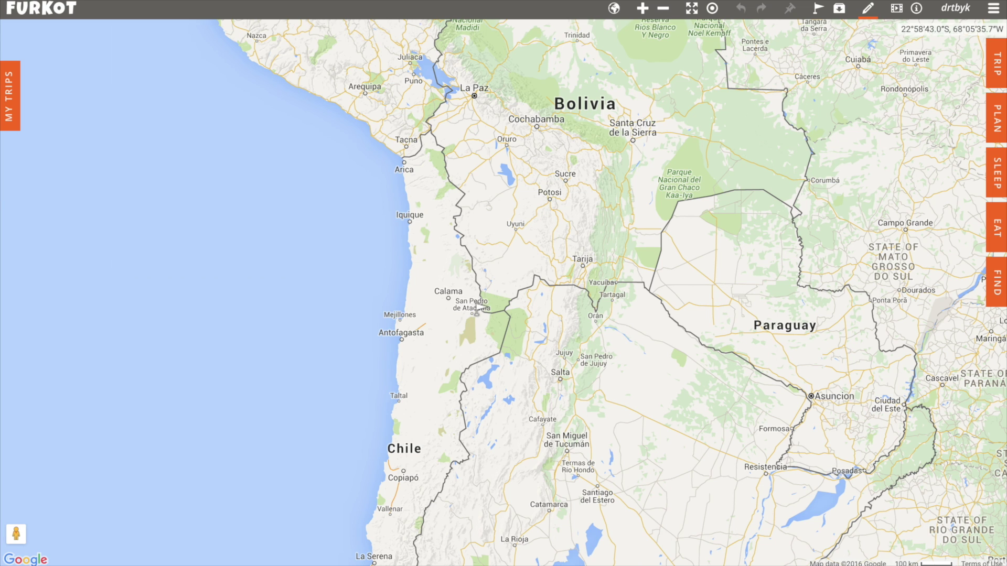
scroll(477, 310, "up", 2)
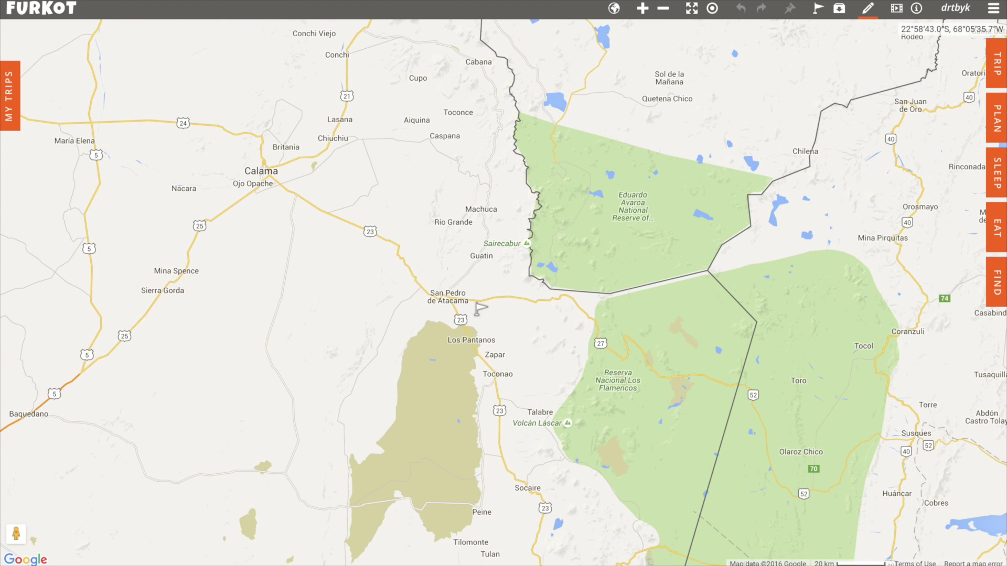
left_click_drag(478, 310, 371, 186)
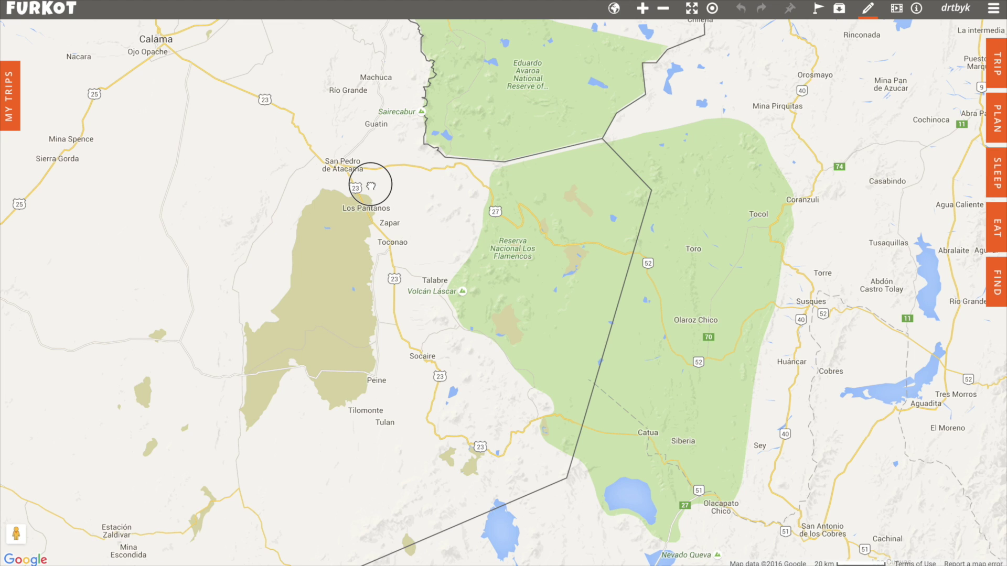
left_click_drag(370, 185, 308, 166)
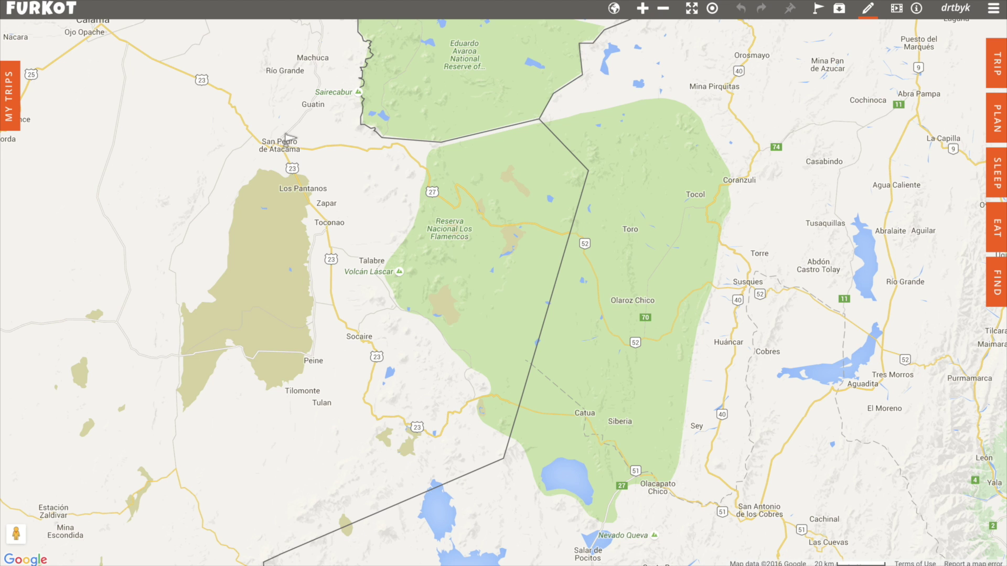
scroll(287, 138, "up", 7)
left_click_drag(233, 136, 364, 171)
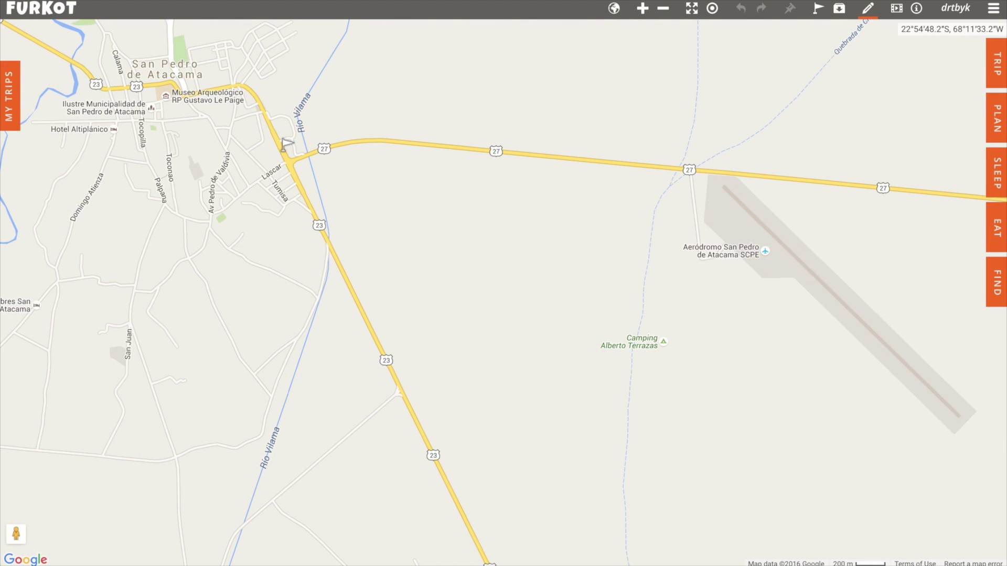
scroll(285, 146, "up", 5)
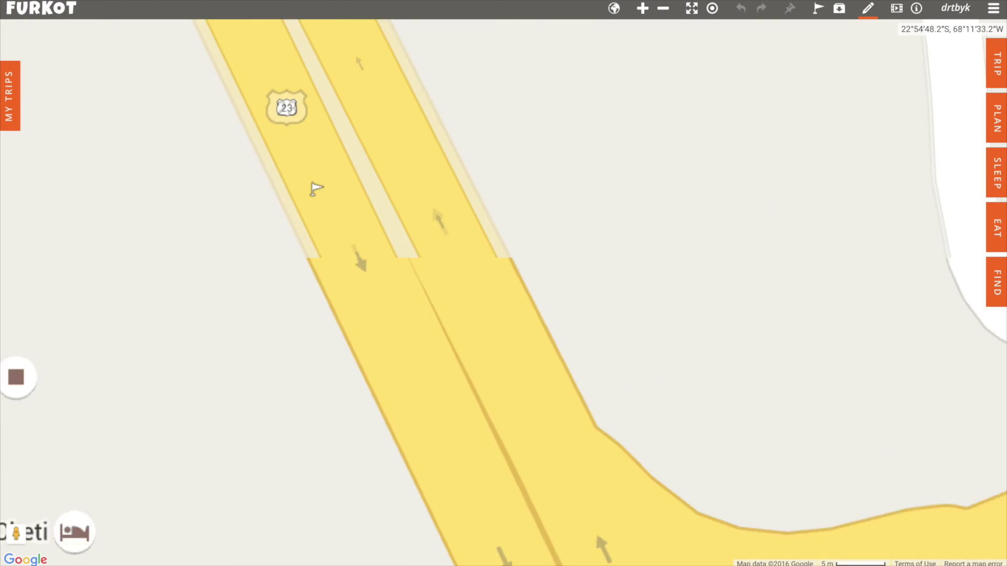
left_click(410, 340)
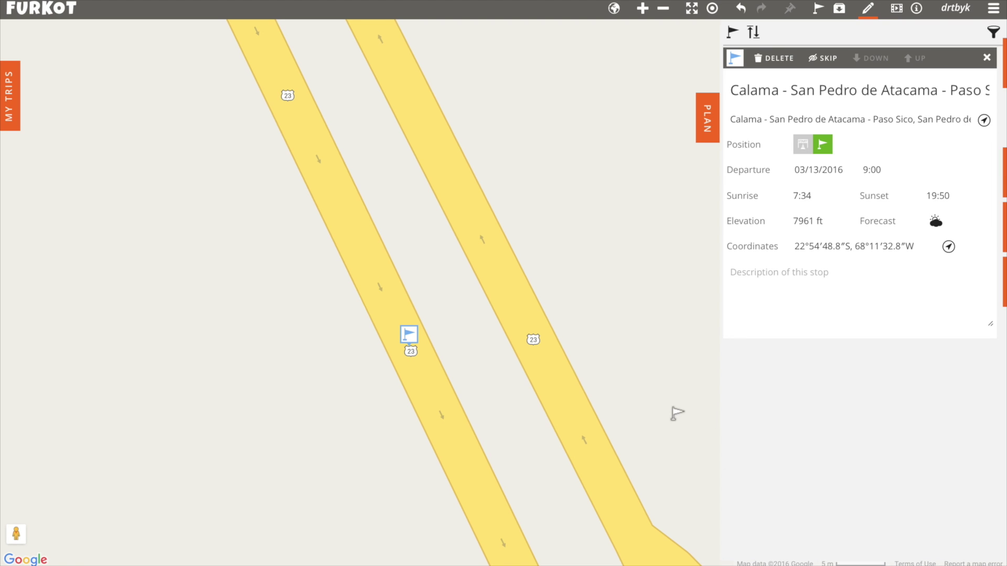
- Examine the roads leading from San Pedro de Atacama across the Argentine border through San Antonio de los Cobres to Salta
scroll(676, 414, "down", 2)
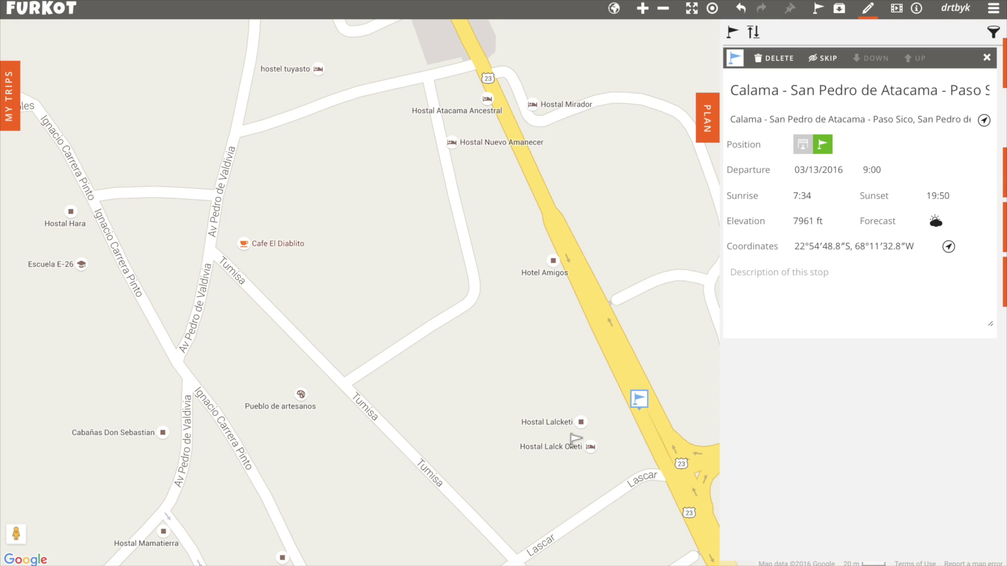
scroll(575, 439, "down", 7)
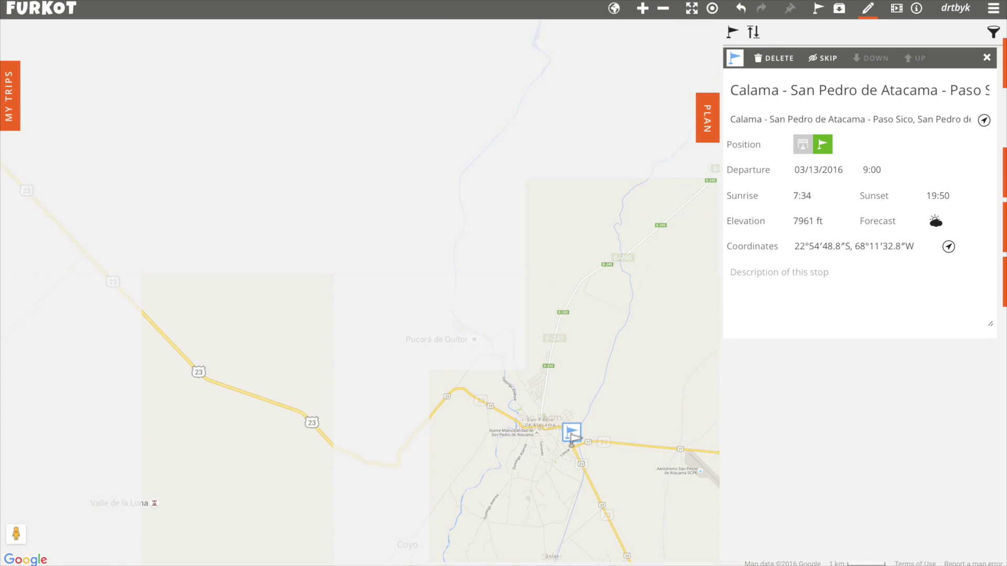
left_click_drag(640, 401, 294, 140)
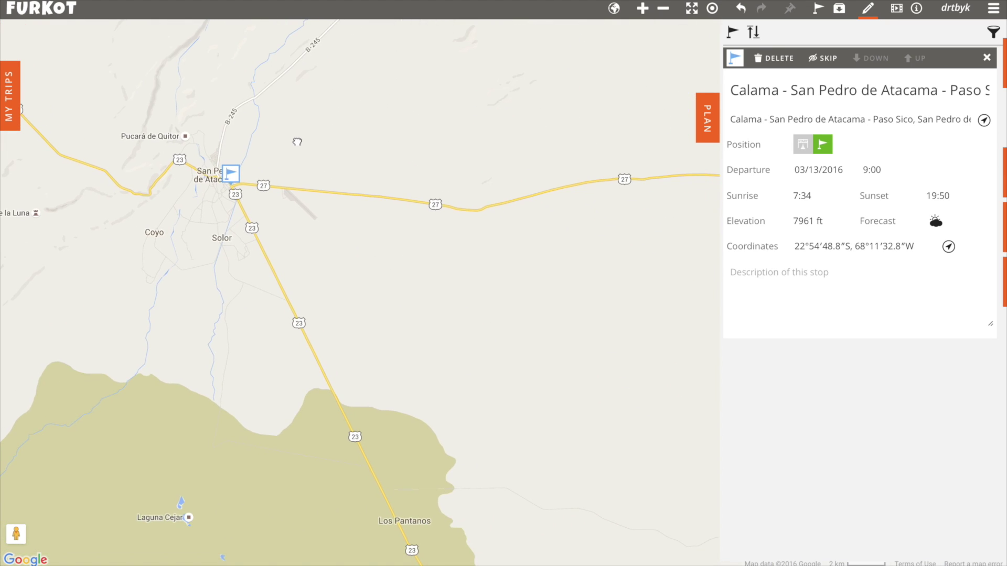
scroll(454, 346, "down", 1)
scroll(452, 346, "down", 2)
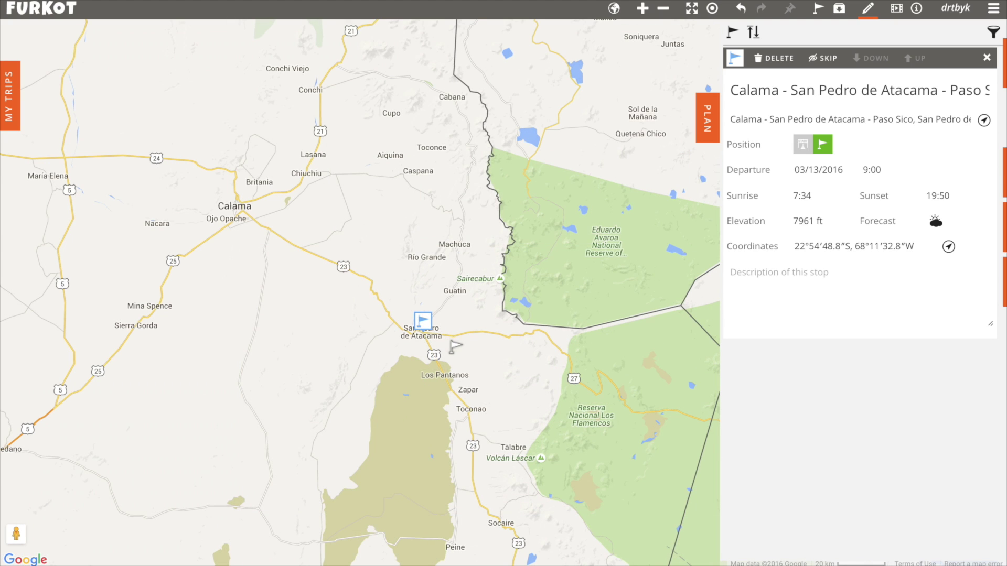
left_click_drag(595, 431, 287, 288)
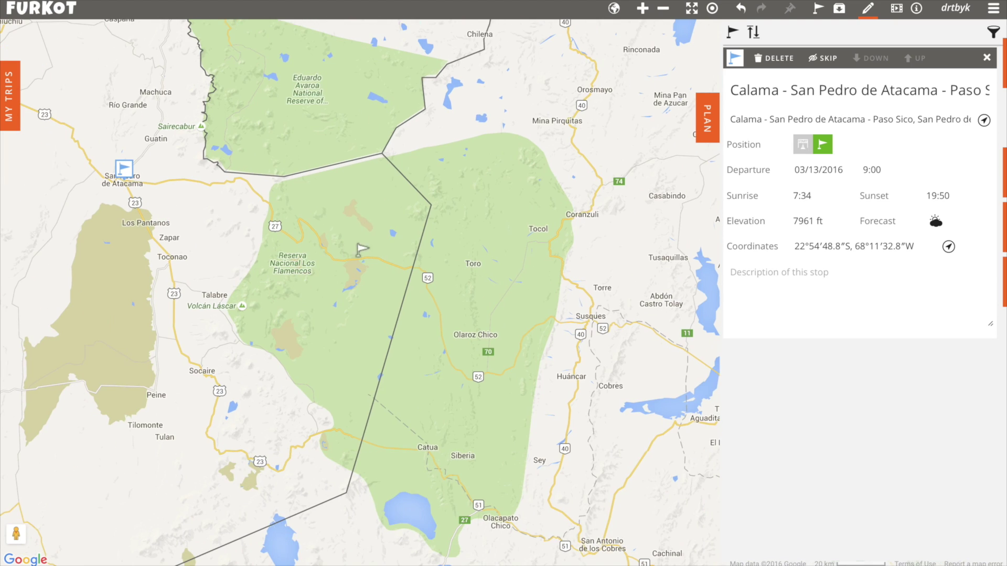
left_click_drag(607, 528, 518, 355)
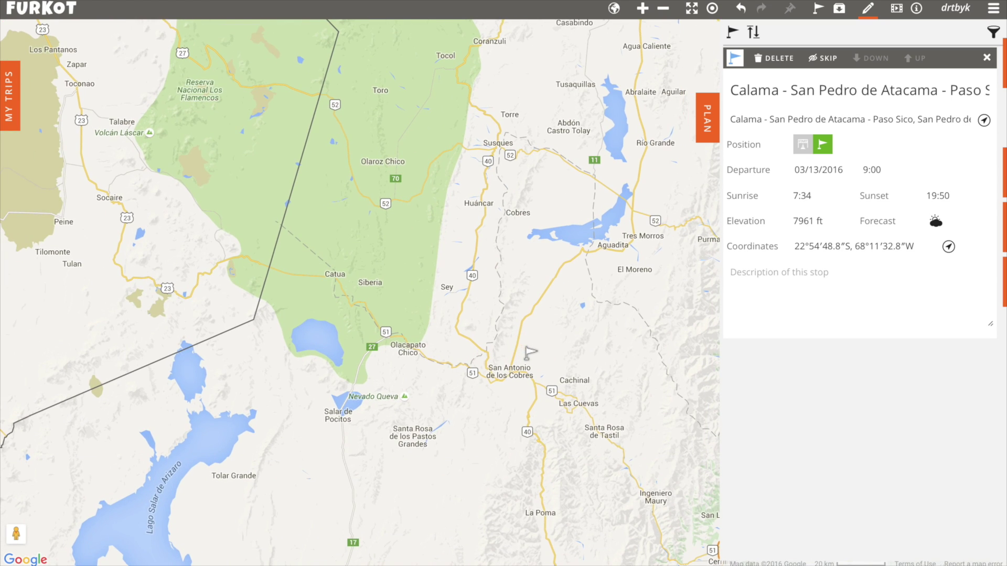
scroll(529, 356, "down", 1)
scroll(530, 356, "down", 2)
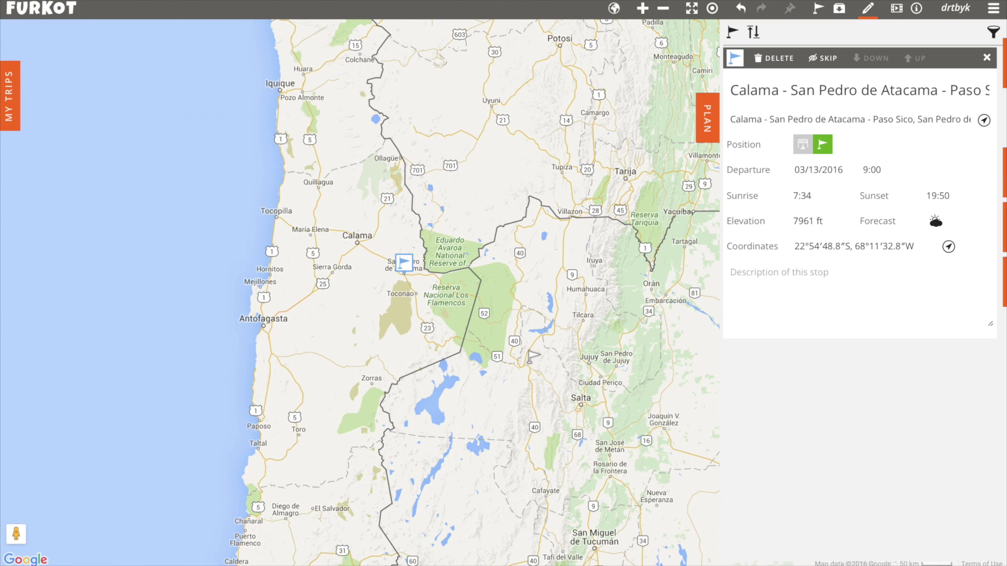
scroll(530, 357, "up", 3)
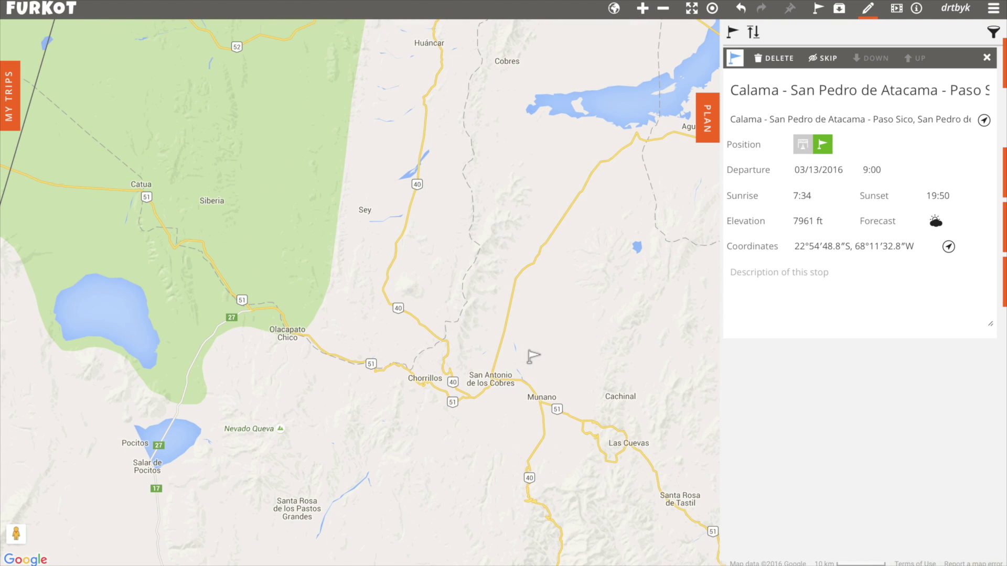
left_click_drag(546, 332, 371, 191)
left_click_drag(542, 338, 351, 238)
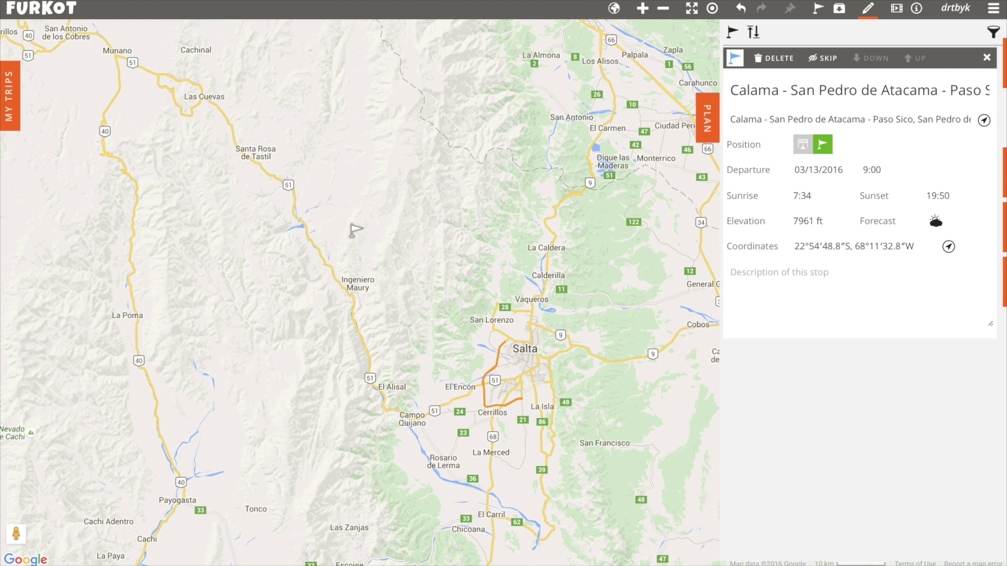
- Add a second stop on the shared Route 40/51 just southwest of San Antonio de los Cobres, Argentina
left_click_drag(356, 230, 625, 512)
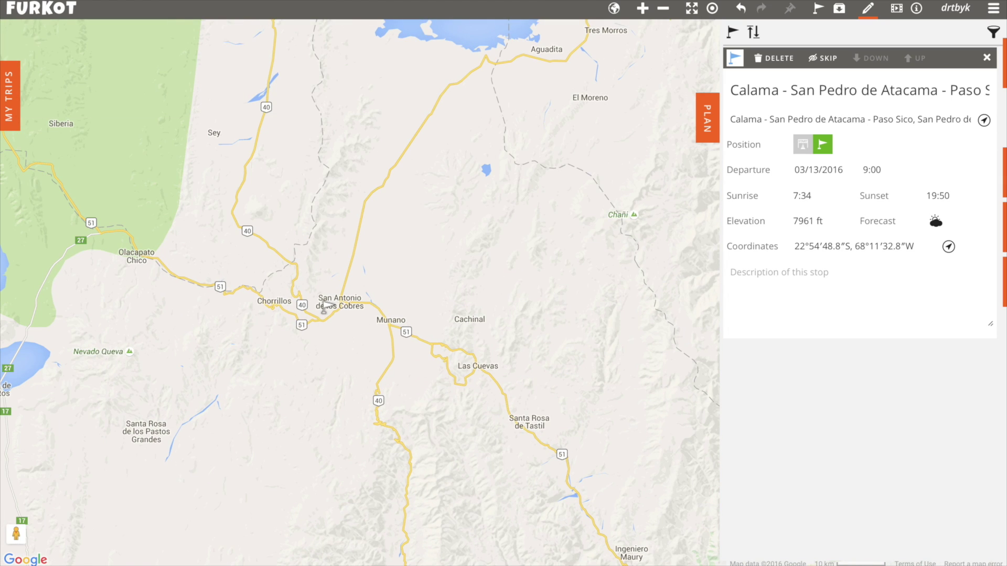
scroll(333, 313, "up", 1)
scroll(333, 313, "up", 5)
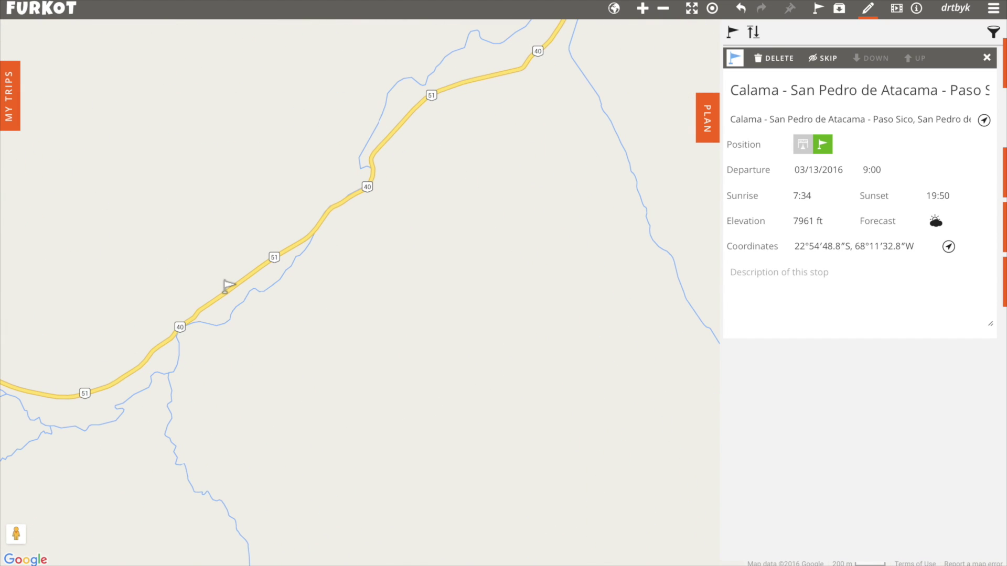
scroll(227, 286, "up", 3)
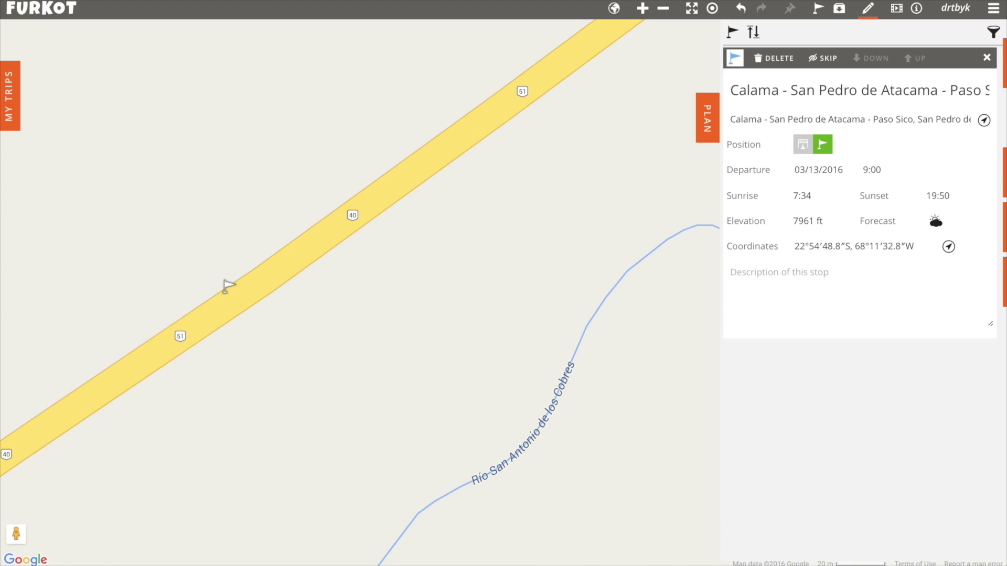
left_click(225, 301)
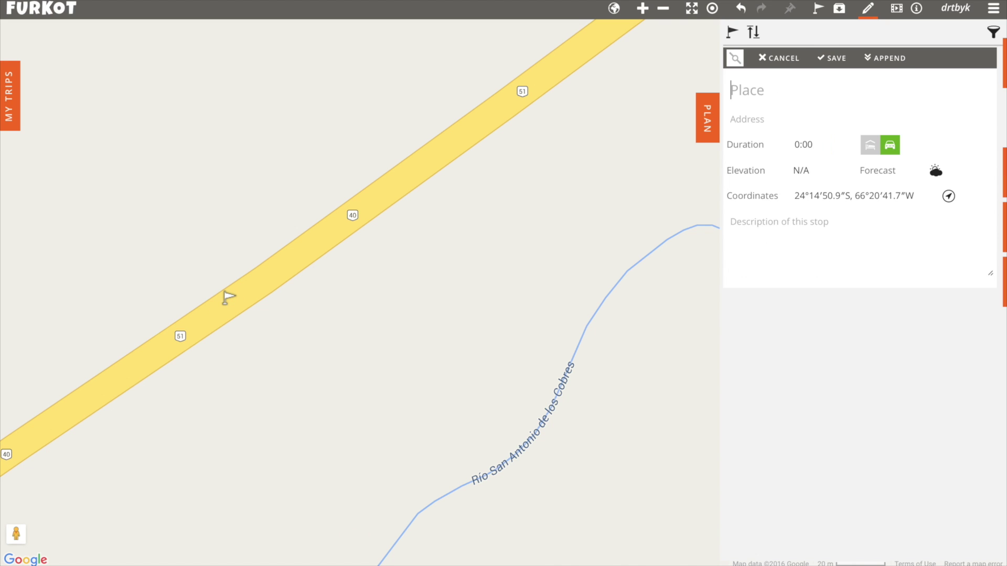
key("Return")
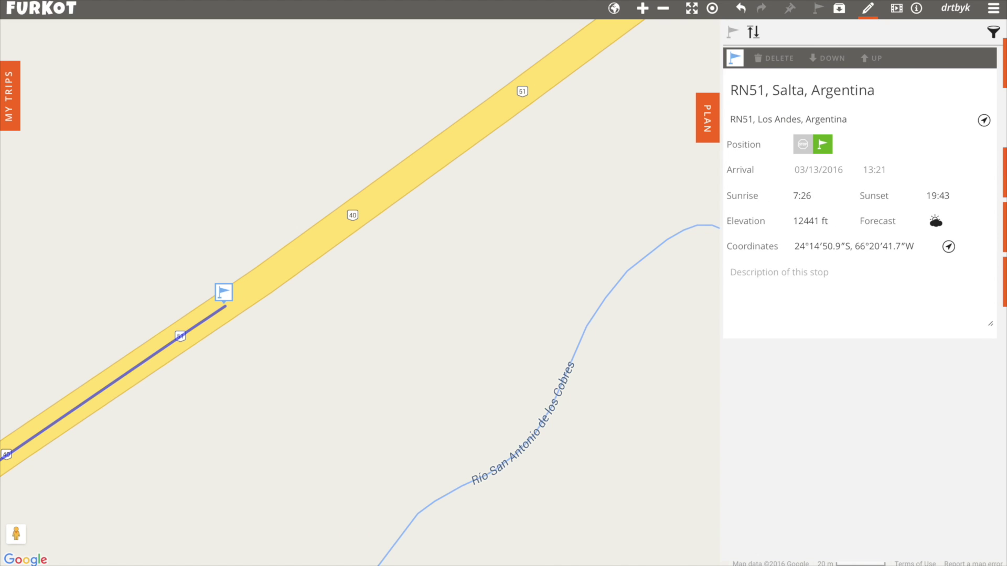
- Inspect the calculated route between the two stops, including where it turns south off Route 52 below Olaroz Chico
scroll(375, 418, "down", 5)
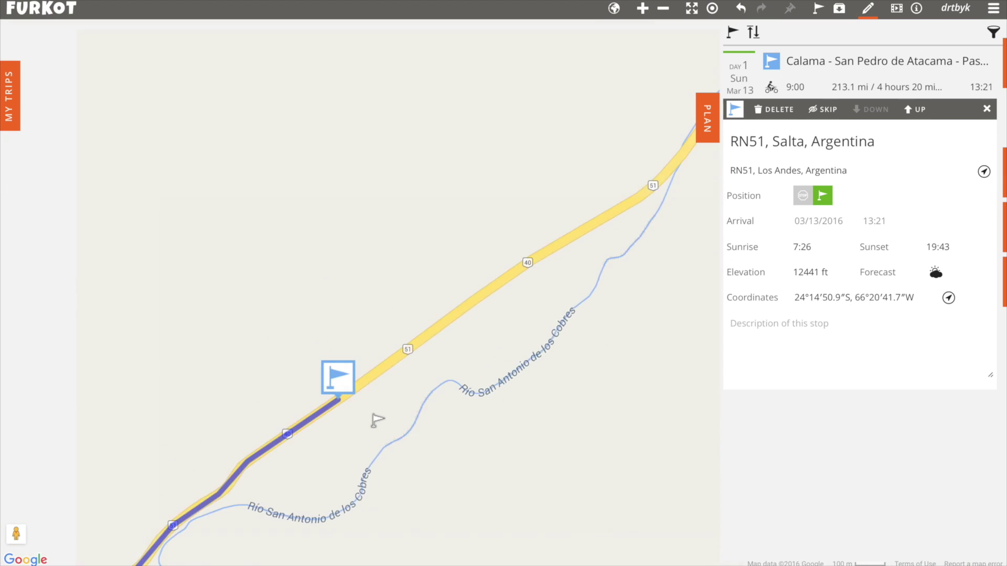
scroll(375, 418, "down", 5)
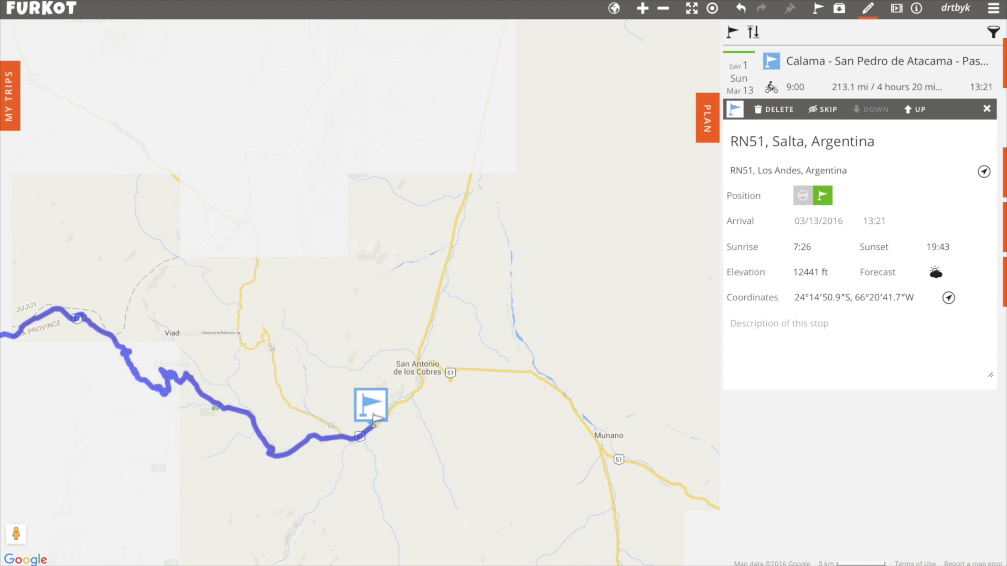
left_click_drag(347, 259, 460, 387)
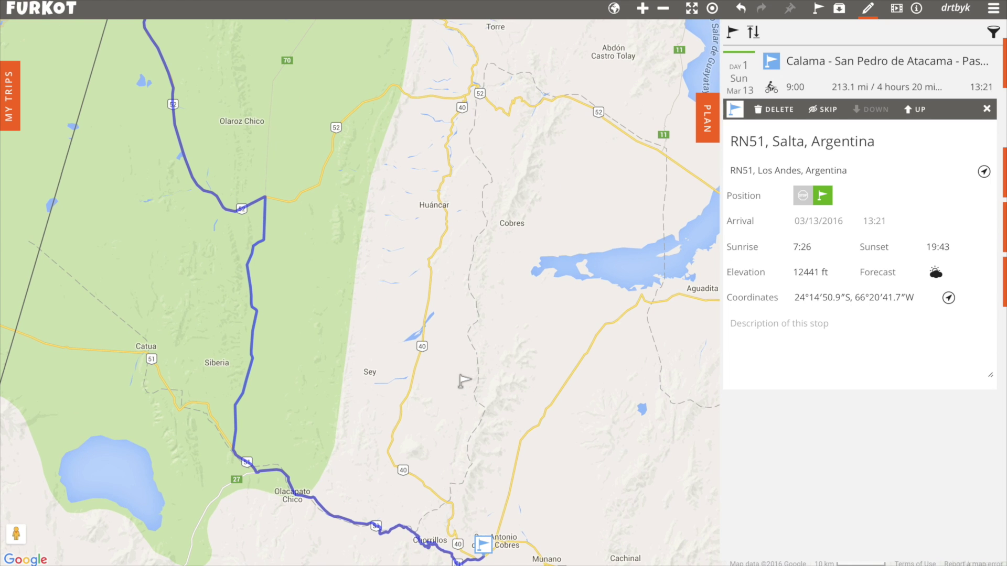
scroll(464, 381, "down", 1)
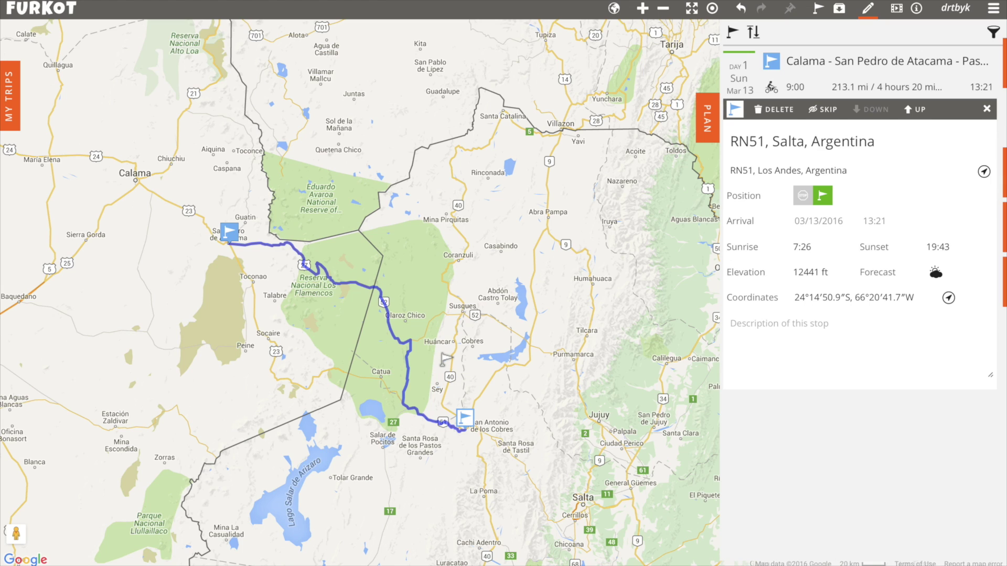
scroll(429, 362, "up", 2)
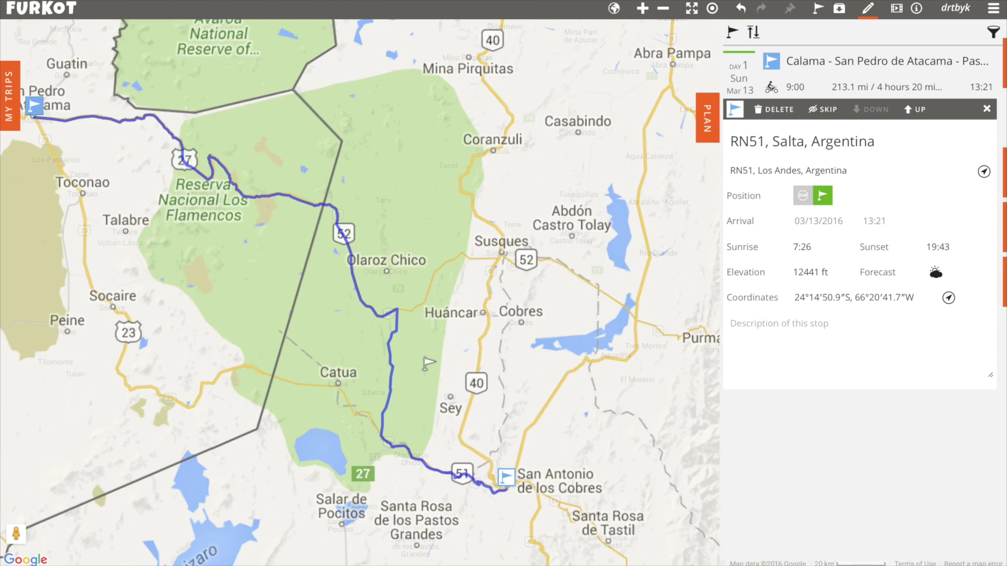
scroll(429, 362, "down", 2)
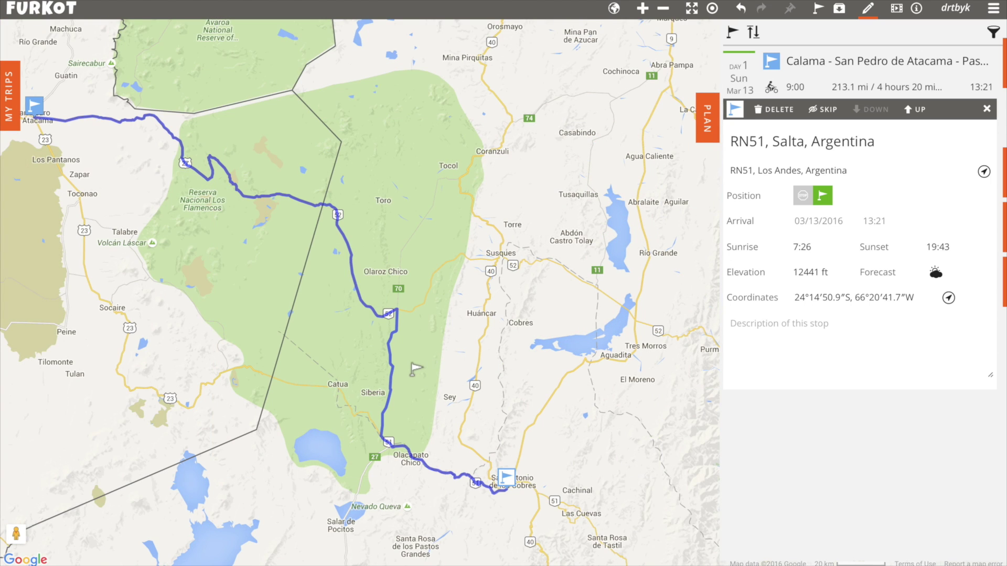
scroll(417, 367, "up", 3)
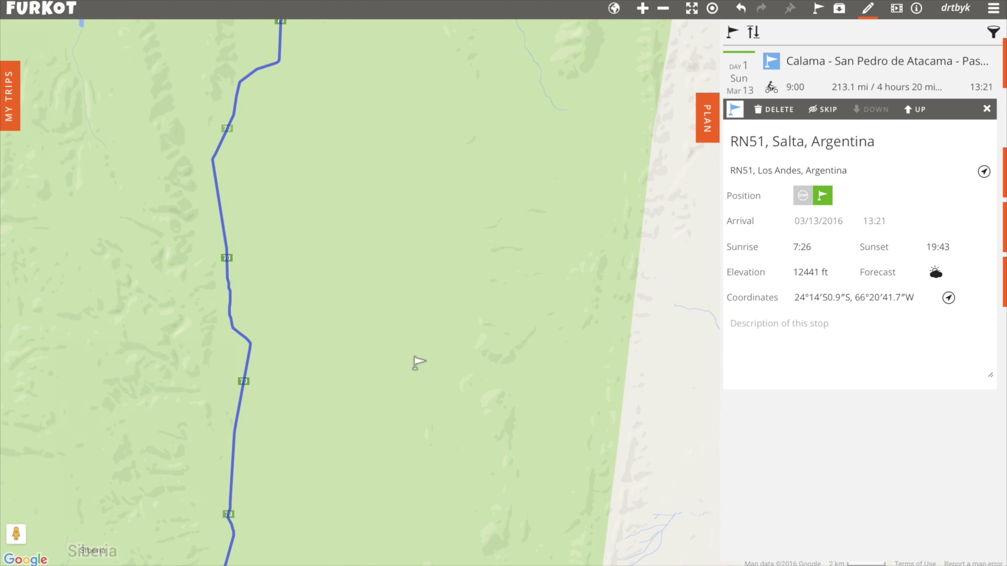
left_click_drag(418, 307, 257, 469)
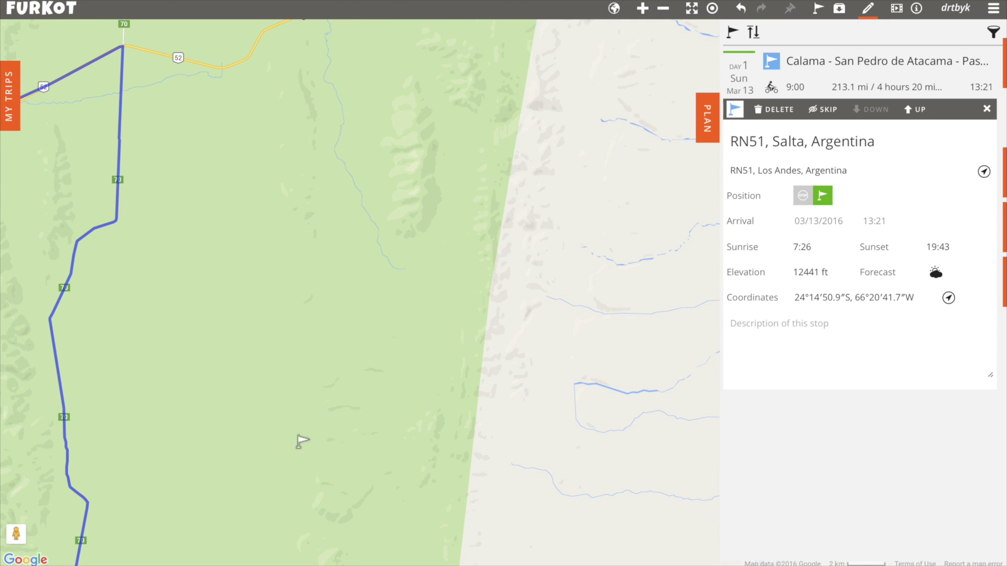
scroll(345, 390, "down", 2)
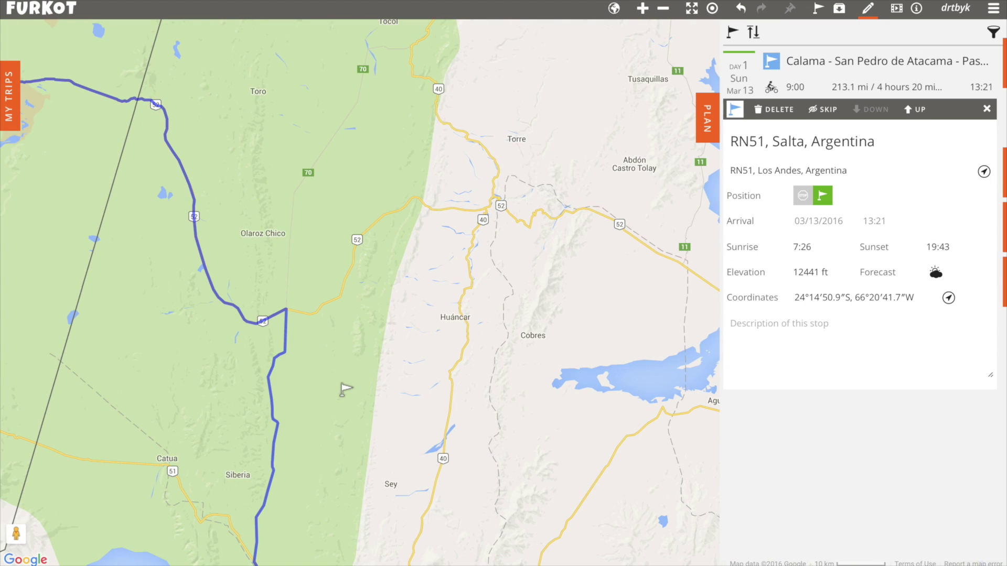
left_click_drag(345, 389, 382, 258)
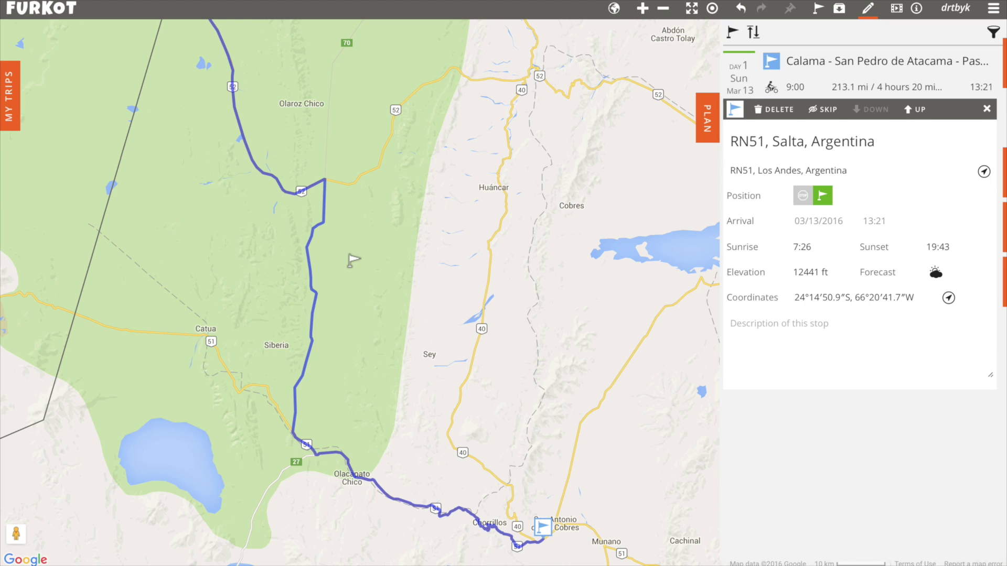
scroll(325, 181, "up", 1)
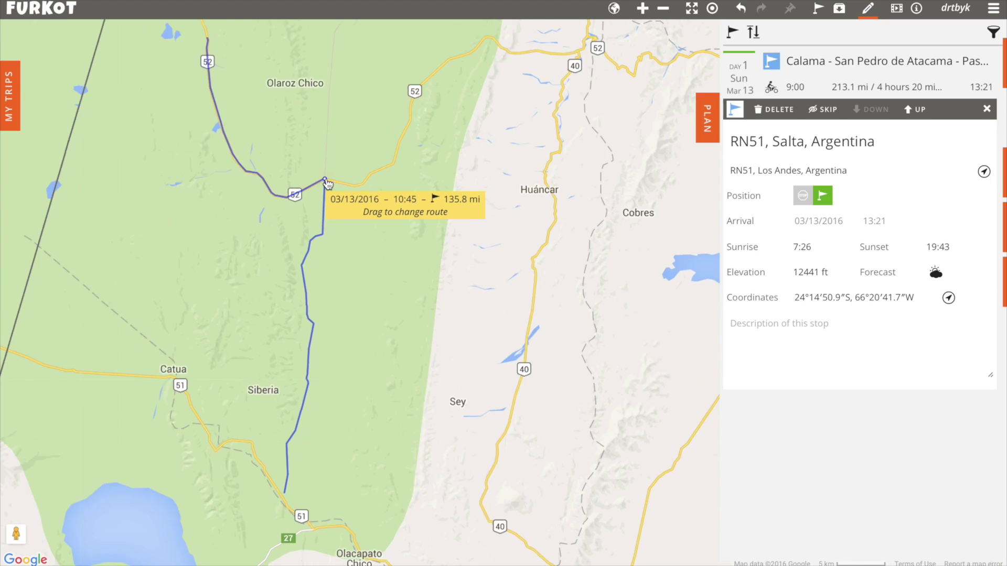
- Place a new stop on the route at the junction of Route 52 and RP70 below Olaroz Chico
scroll(326, 181, "up", 4)
scroll(309, 189, "up", 2)
scroll(310, 190, "down", 1)
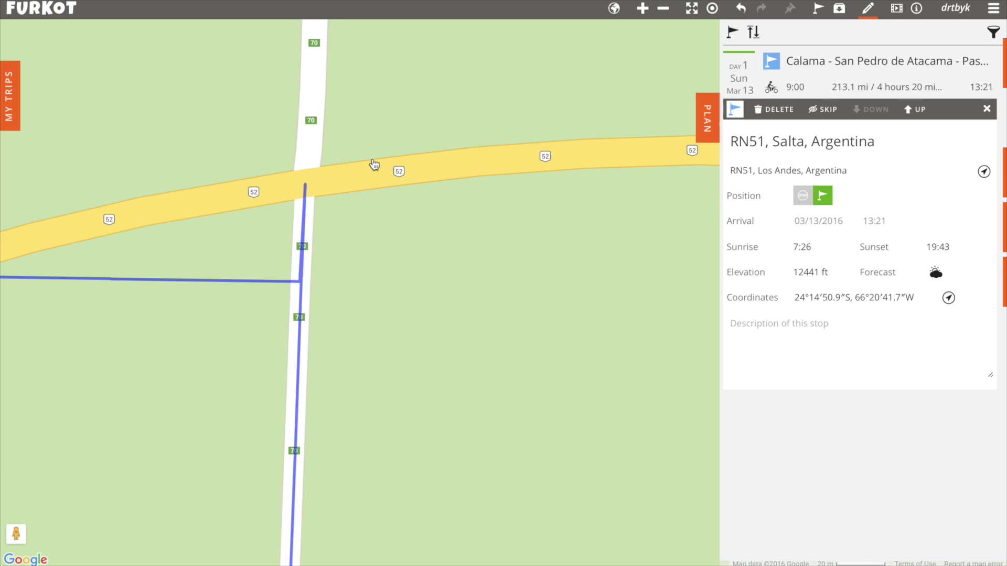
left_click(306, 185)
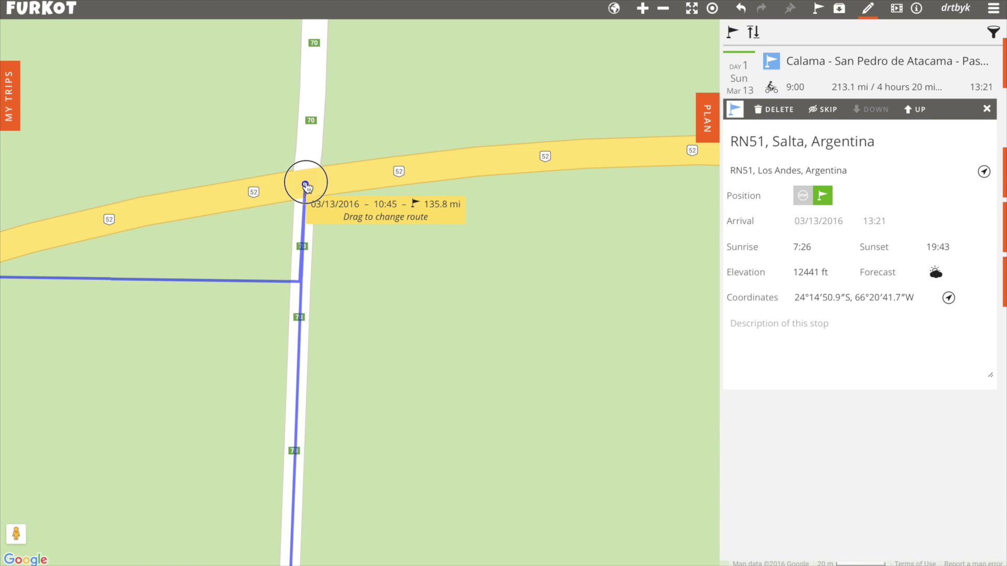
left_click(306, 185)
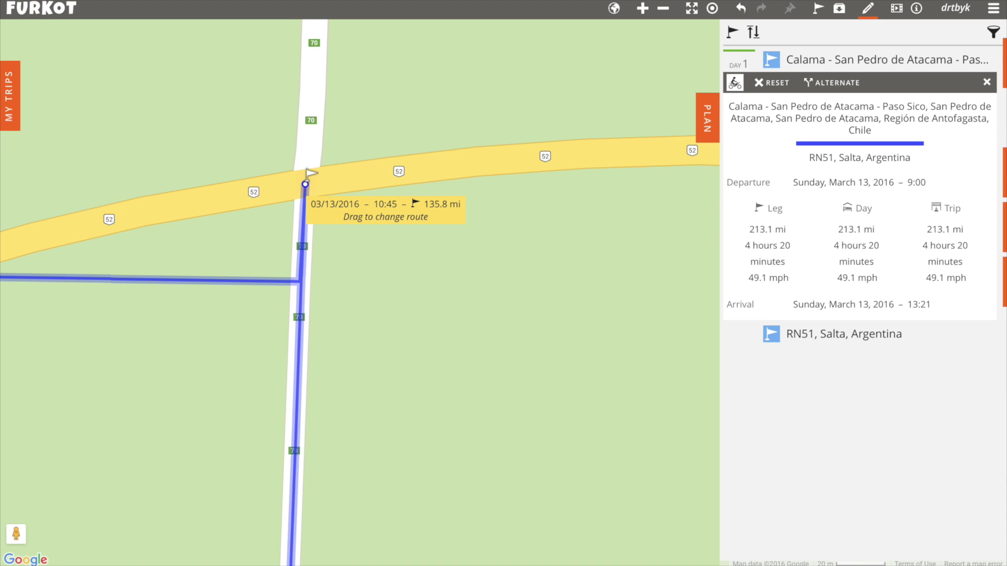
left_click(306, 184)
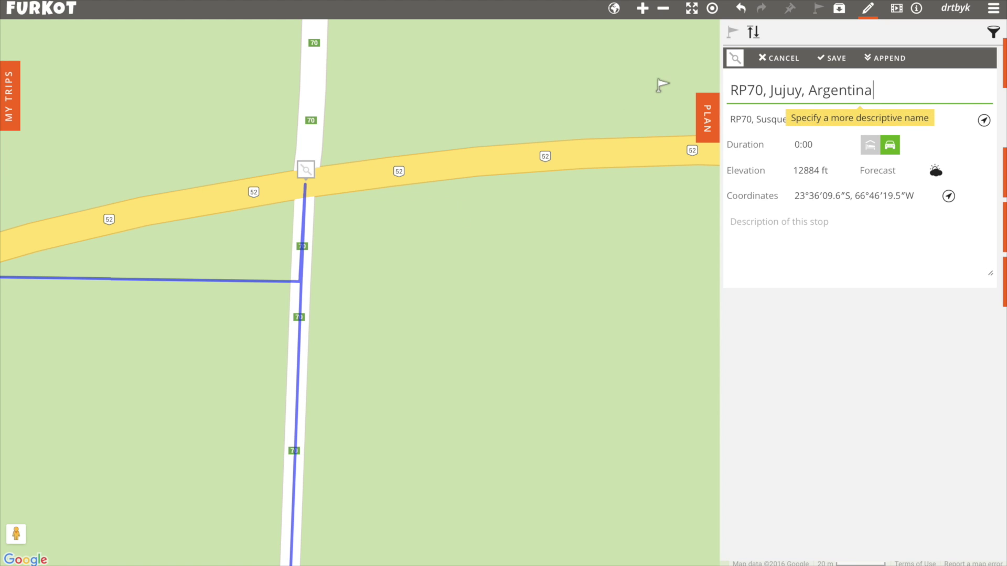
- Change the new RP70 point from a pass-through to a regular flagged stop and save it to the trip
left_click(735, 62)
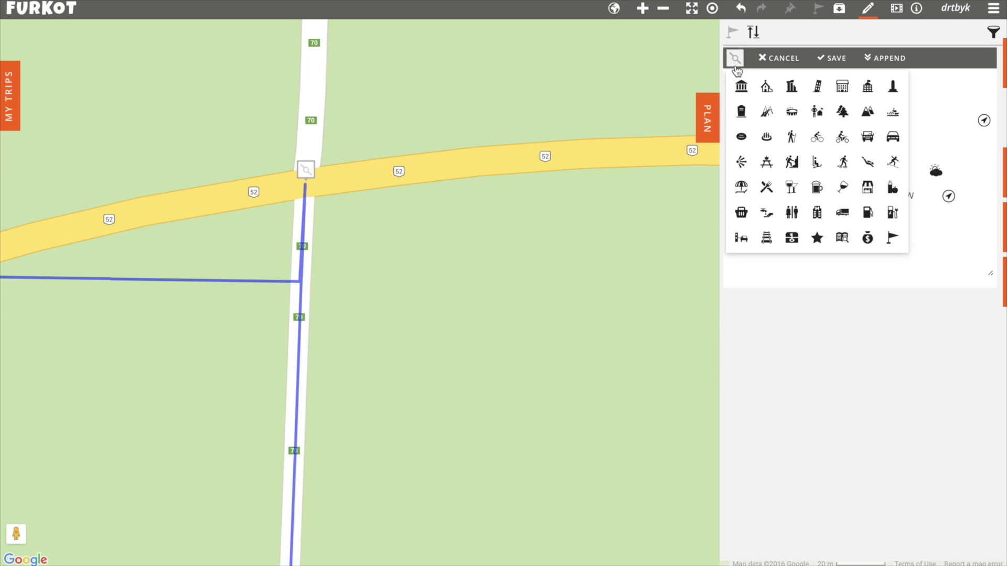
left_click(888, 237)
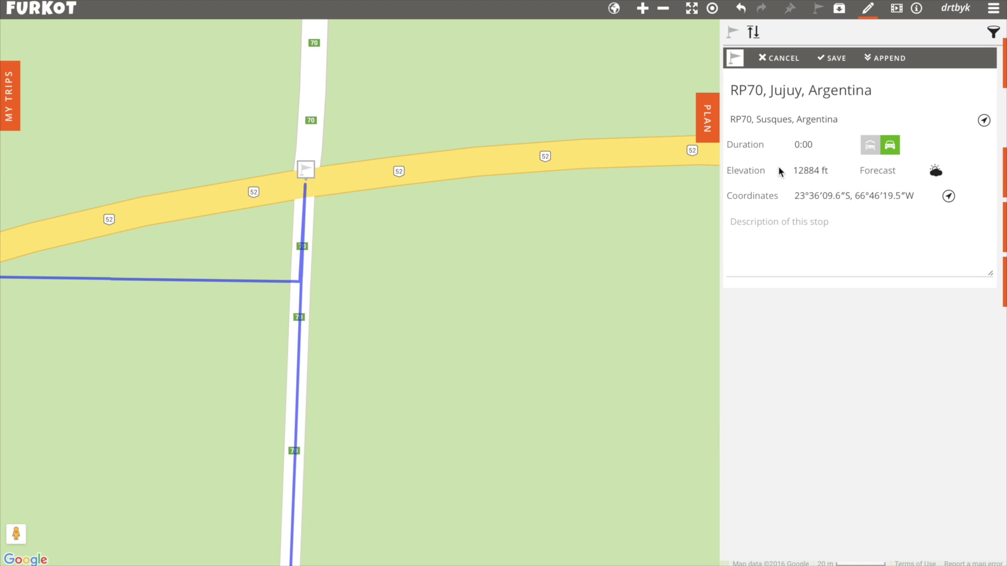
left_click(808, 144)
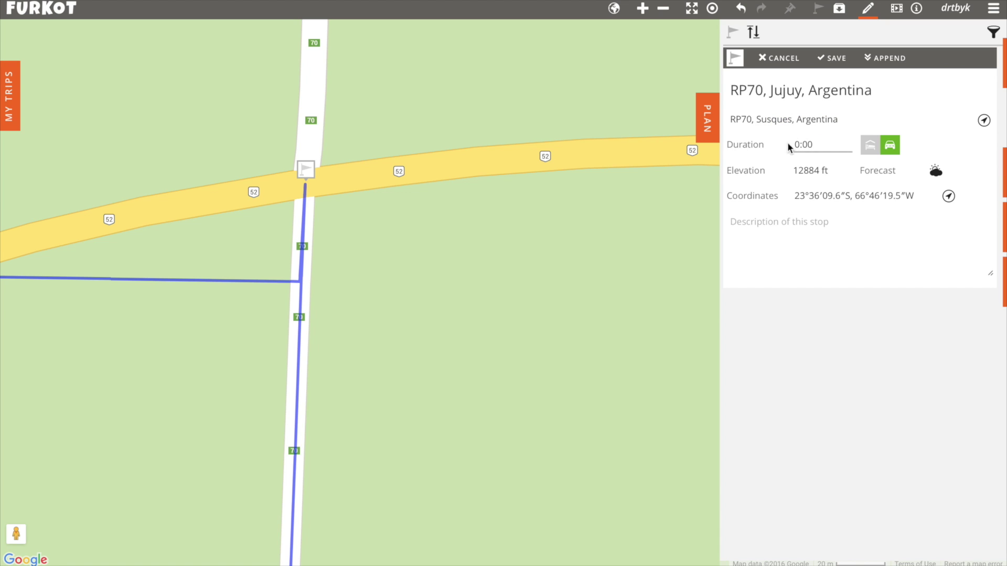
left_click(735, 59)
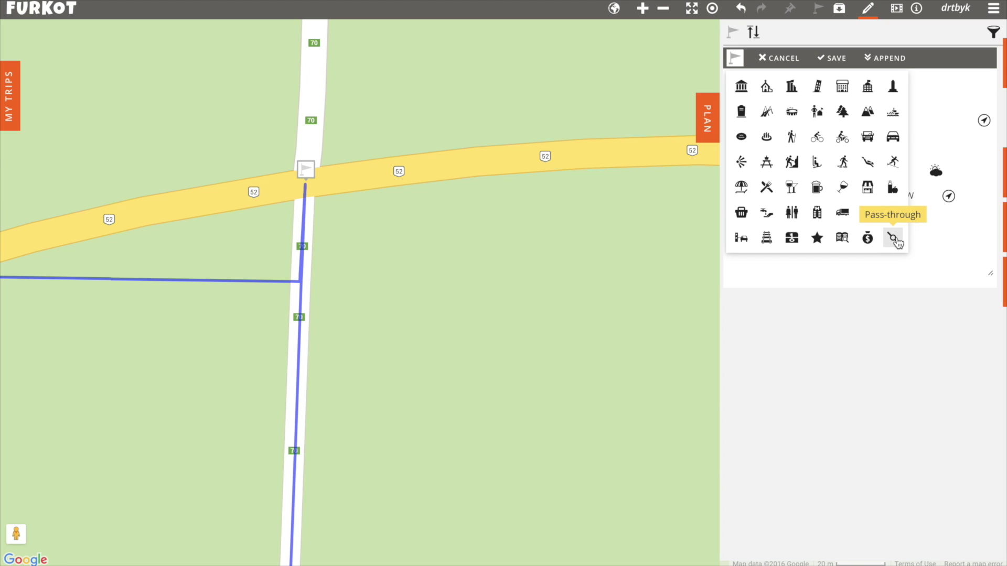
left_click(734, 59)
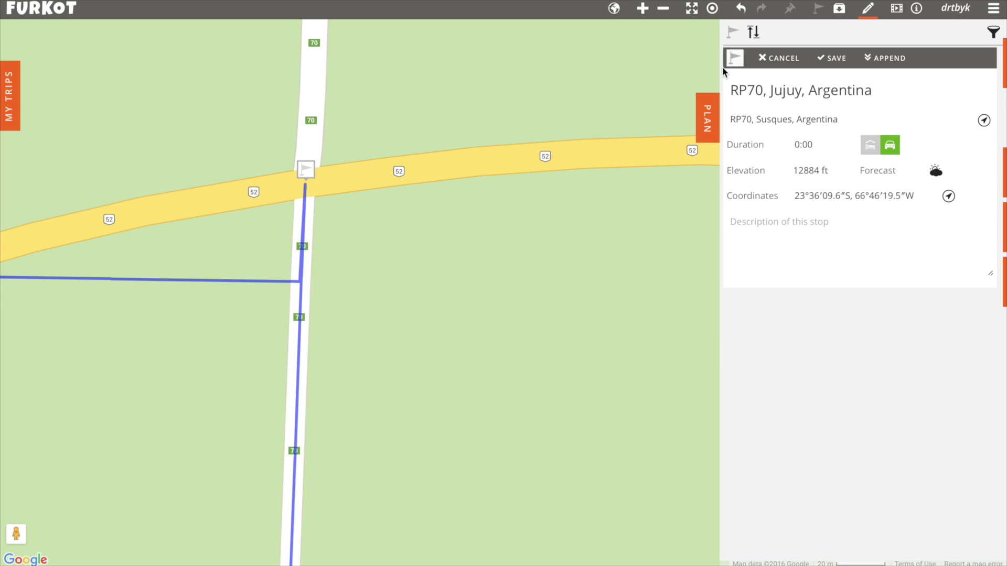
left_click(839, 59)
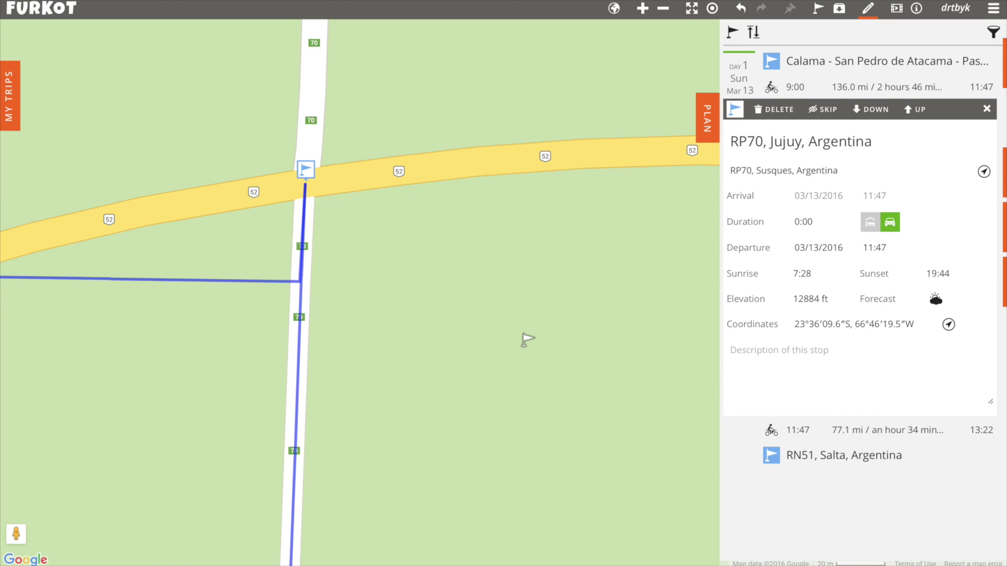
- Optimize the planner for detailed leg settings and open the details of the leg from RP70 to RN51
scroll(527, 340, "down", 3)
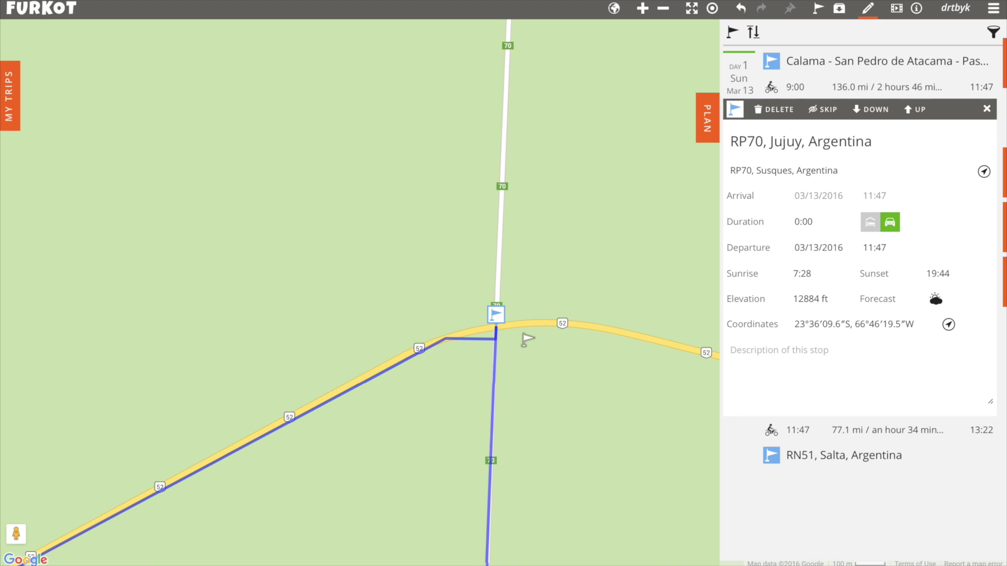
scroll(528, 340, "down", 2)
left_click_drag(557, 460, 378, 145)
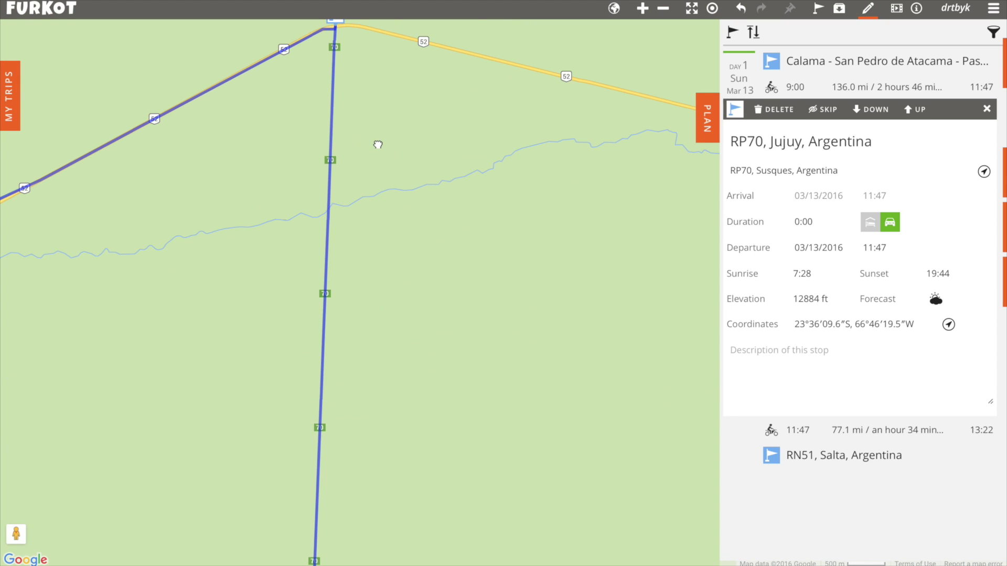
scroll(379, 135, "down", 5)
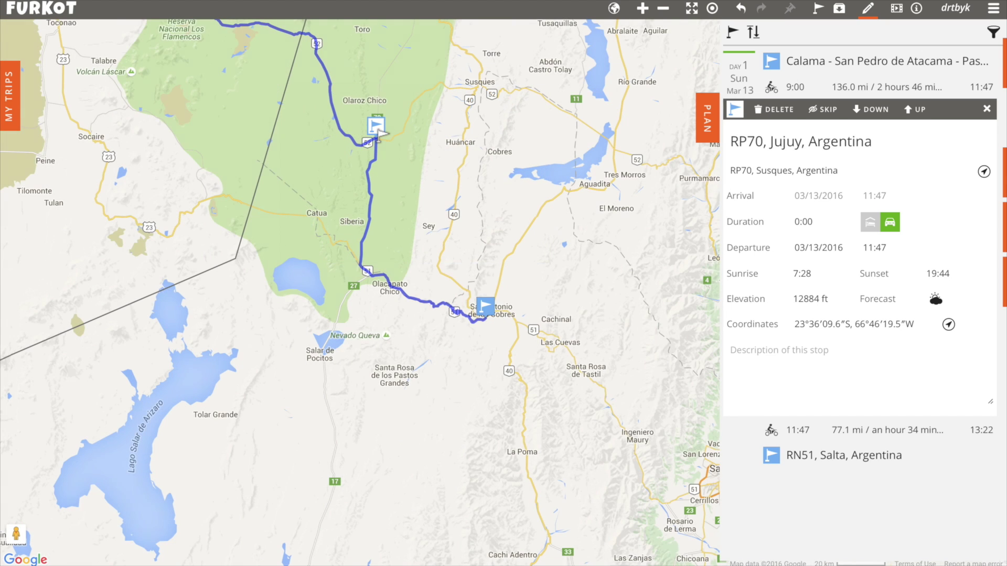
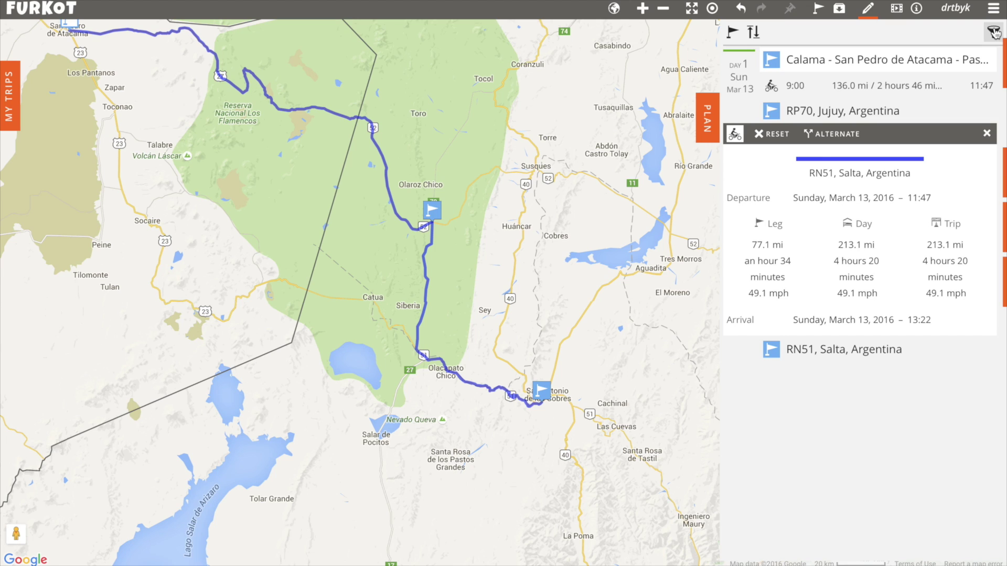
left_click(993, 33)
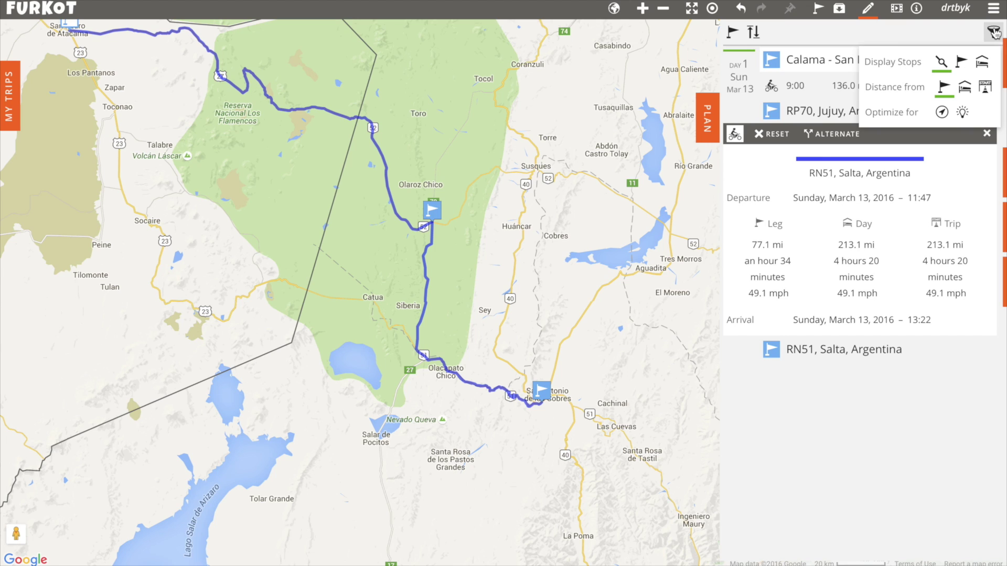
left_click(962, 120)
mouse_move(963, 120)
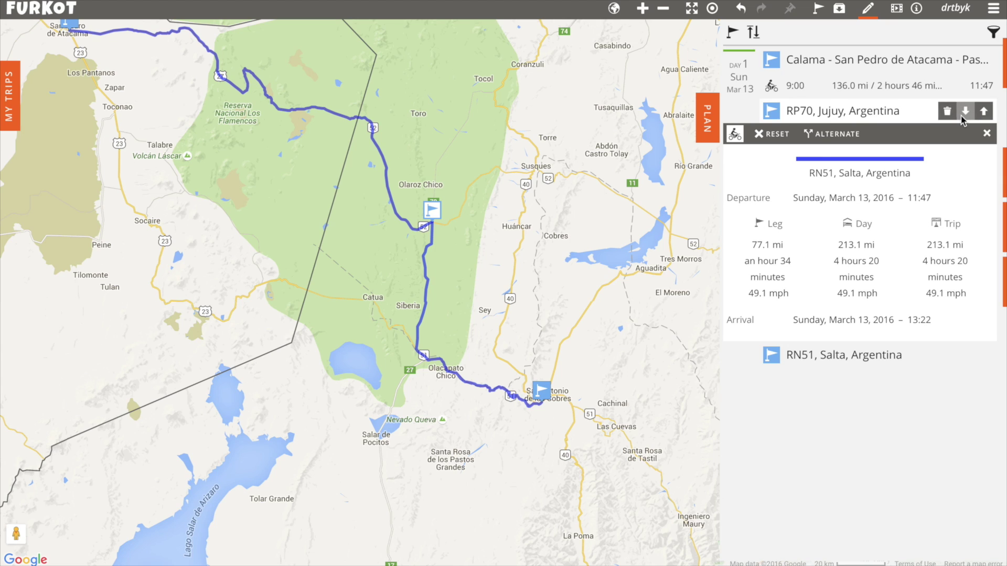
left_click(987, 134)
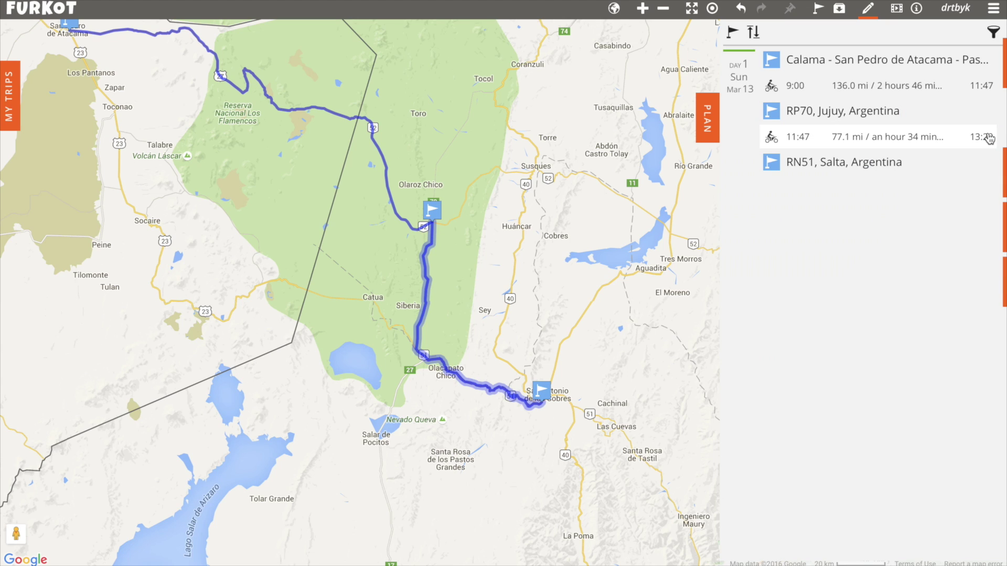
left_click(426, 304)
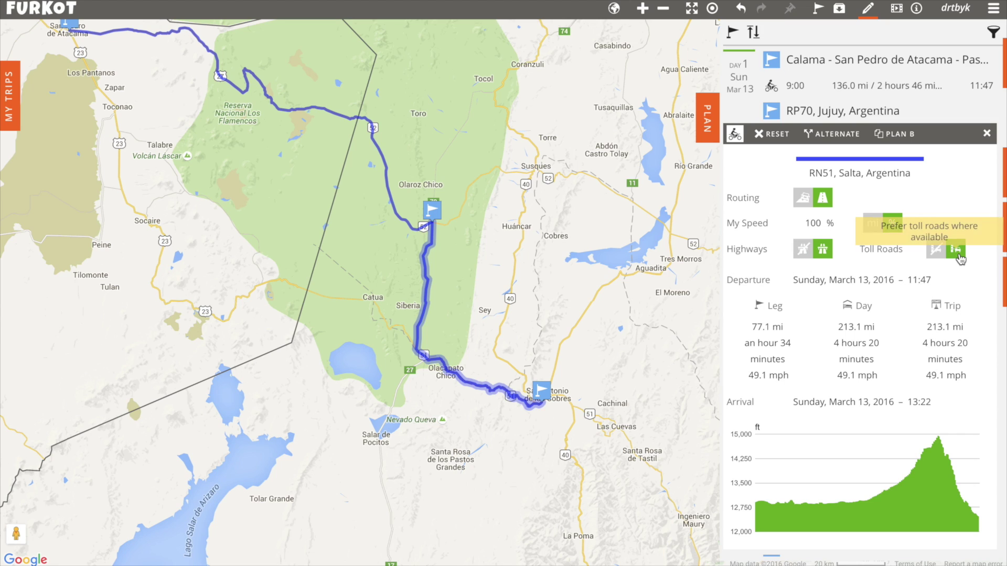
- Create an alternate of the RP70 to RN51 leg and add a pass-through point on Ruta Provincial 74 south of Huáncar
mouse_move(870, 510)
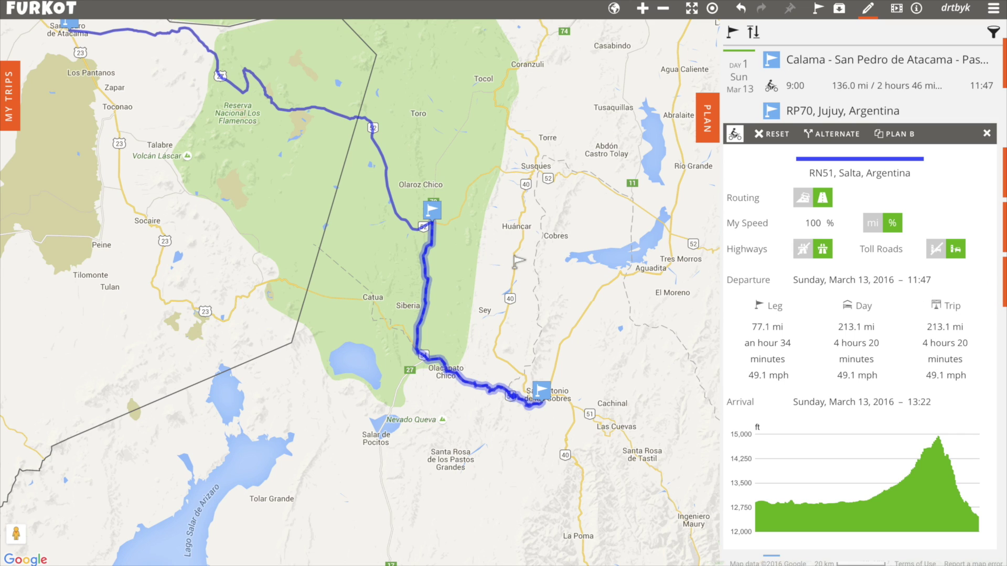
left_click(836, 138)
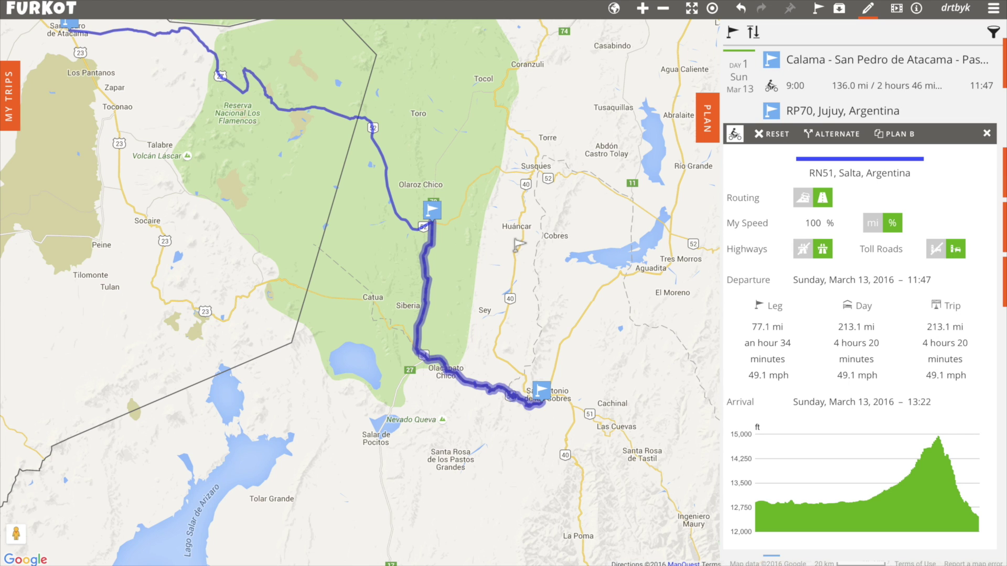
scroll(518, 244, "up", 4)
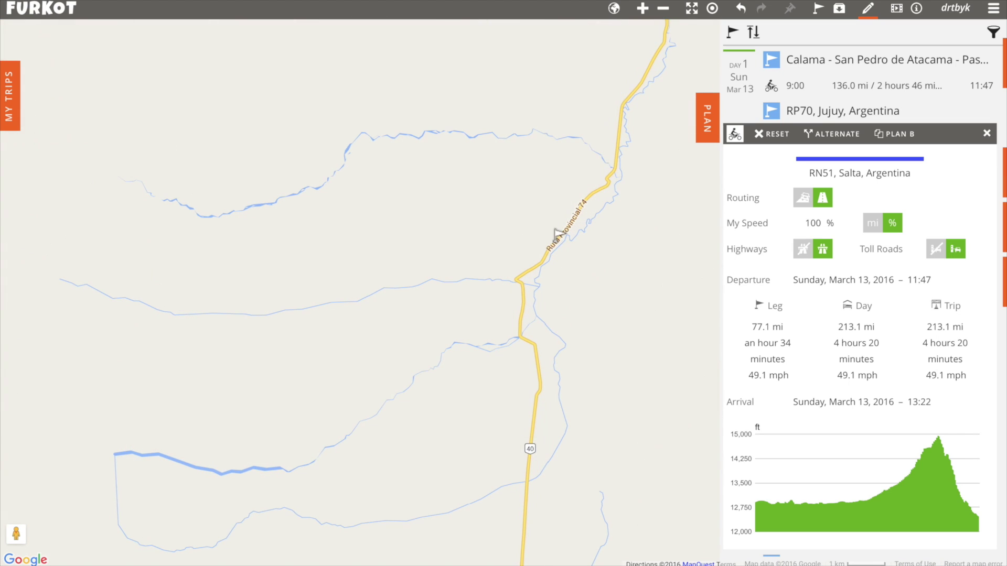
left_click(554, 239)
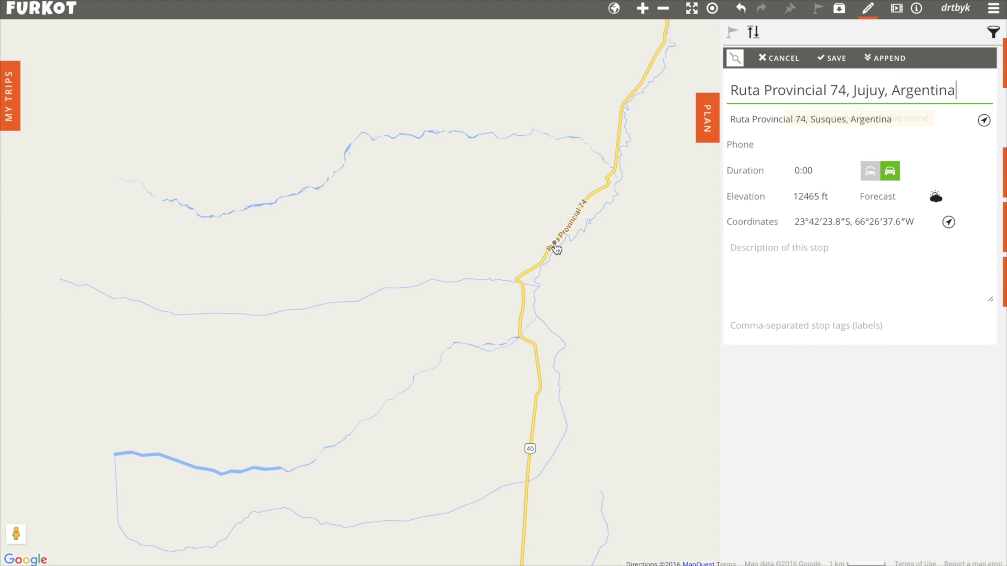
key("Return")
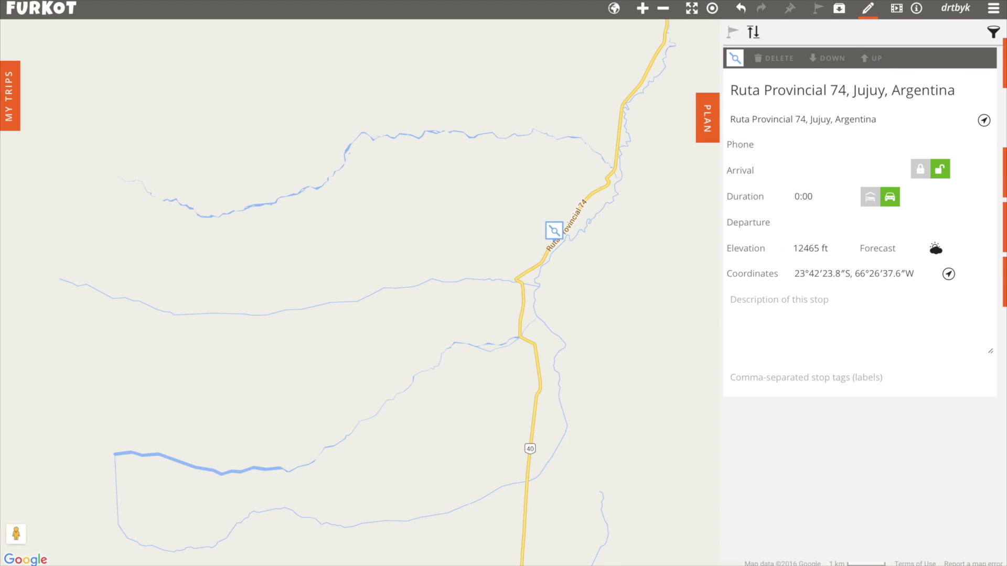
- Color the dashed alternate route through Olacapato Chico red
scroll(554, 231, "down", 6)
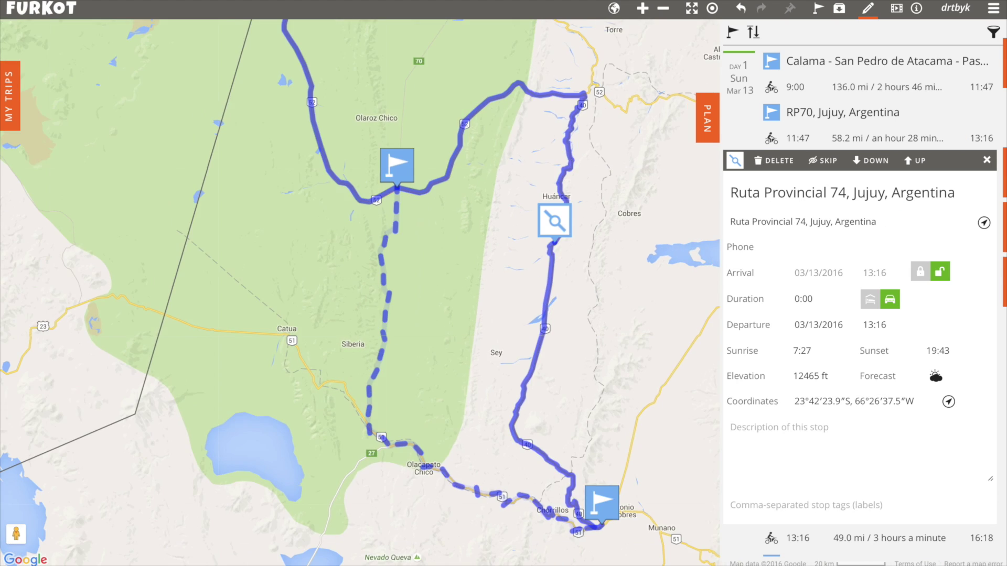
scroll(555, 231, "up", 2)
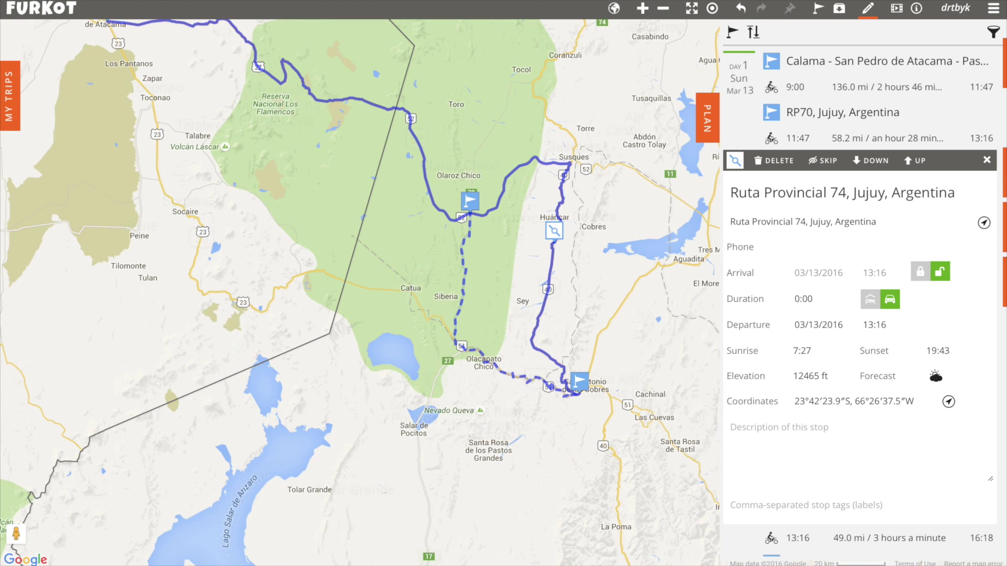
scroll(554, 231, "up", 2)
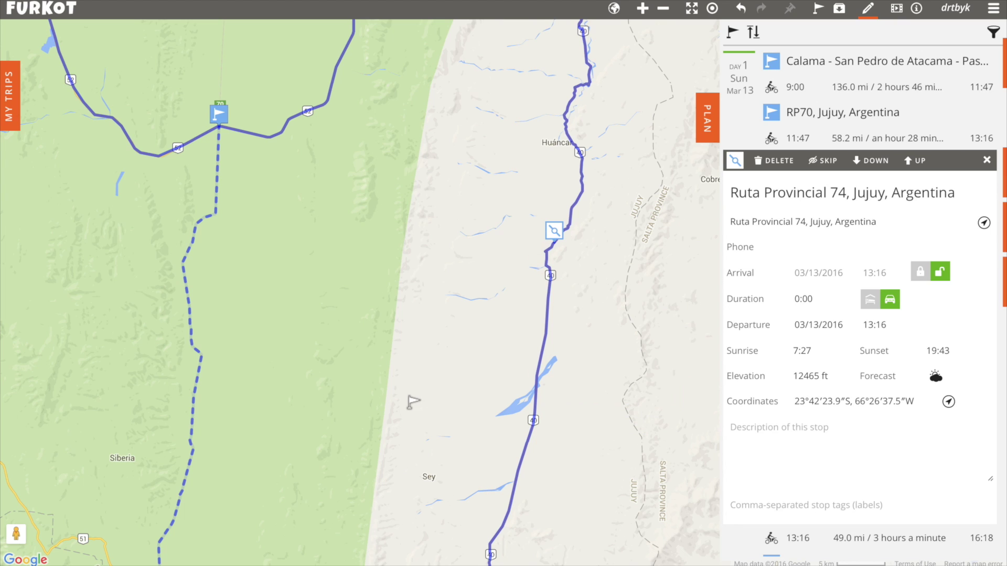
scroll(413, 399, "down", 2)
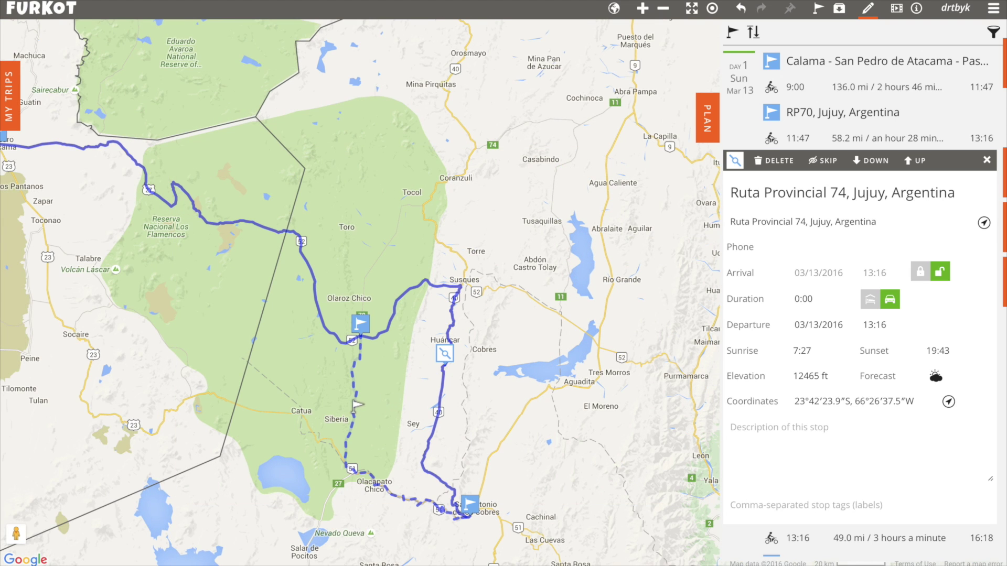
left_click(355, 418)
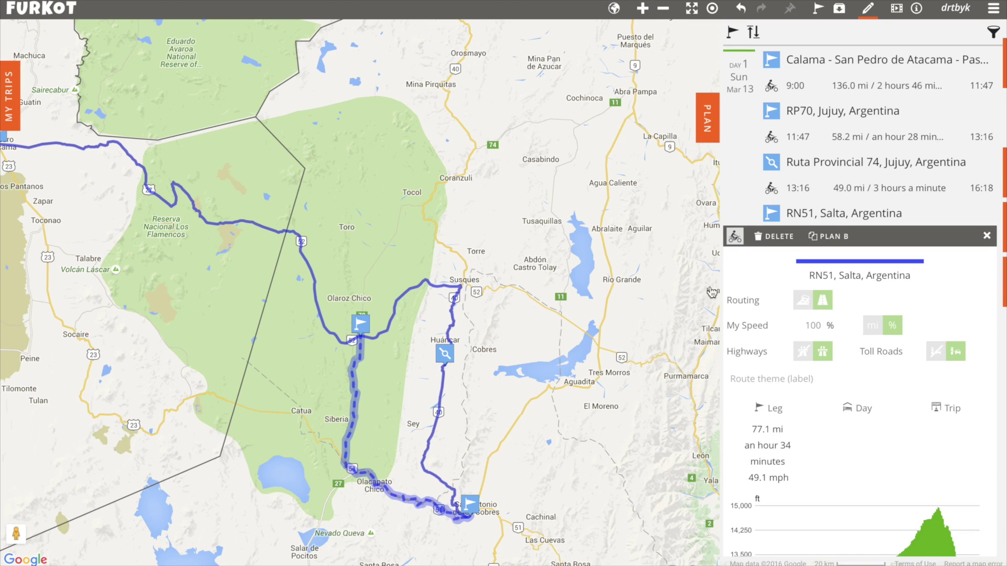
left_click(817, 262)
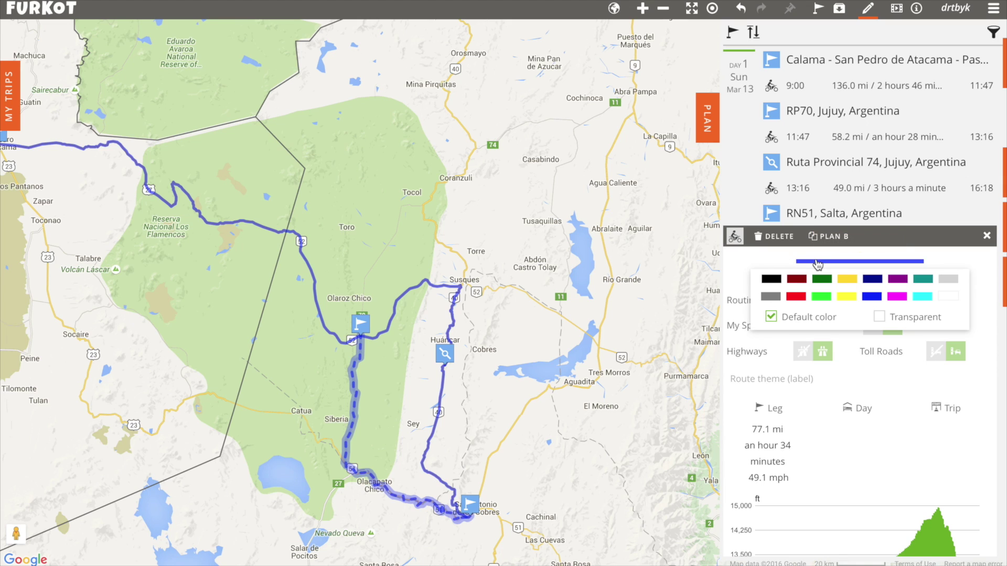
left_click(797, 295)
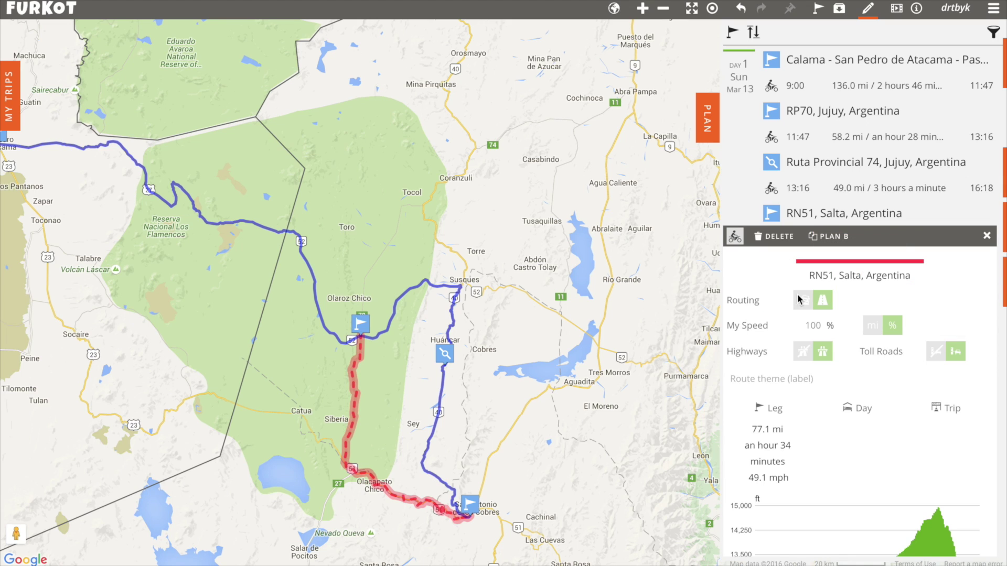
- Label the red alternate route "Good Weather Route", save the label and close the leg details
left_click(732, 378)
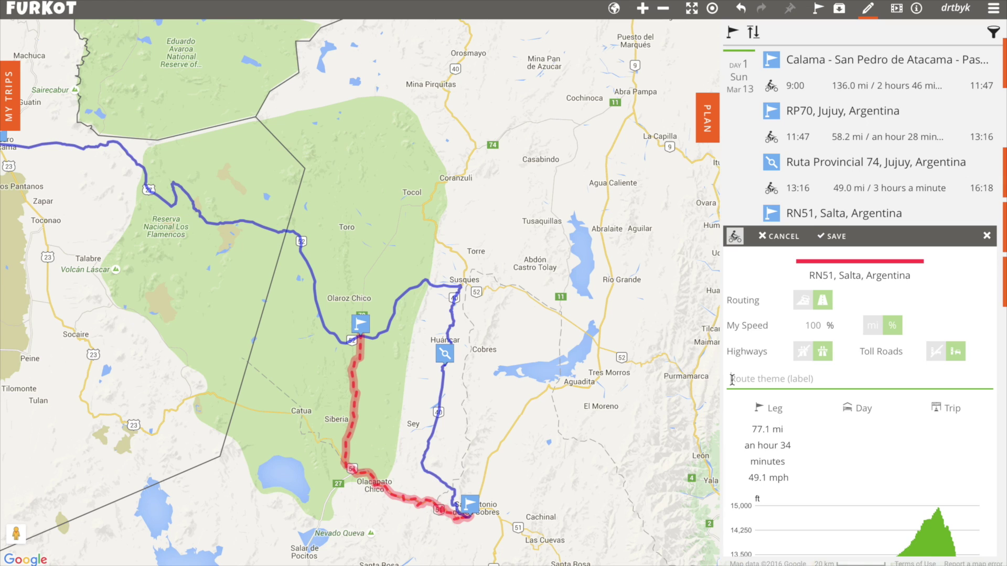
type("W")
key("BackSpace")
type("Good e")
key("BackSpace")
type("Weather Route")
left_click(837, 239)
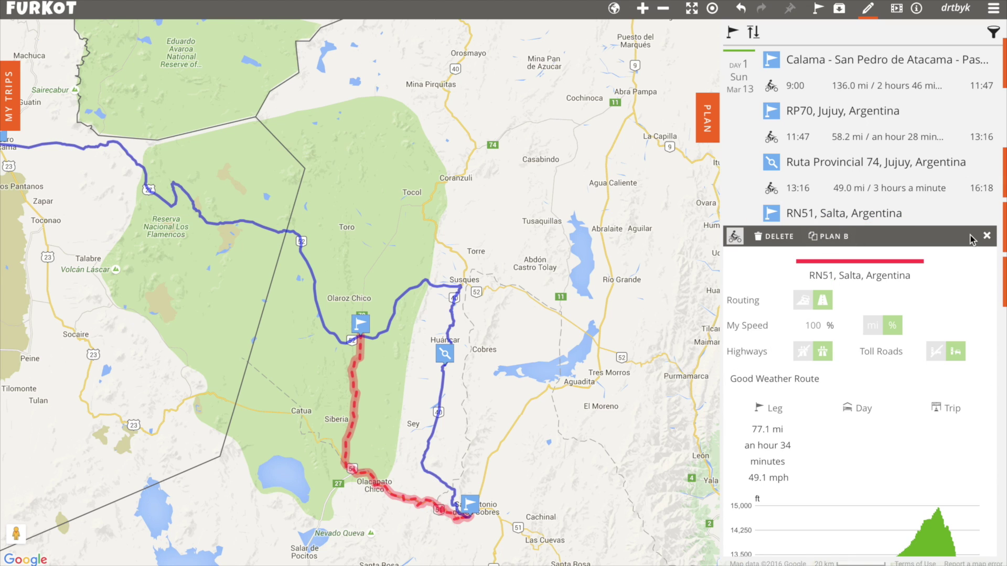
left_click(988, 237)
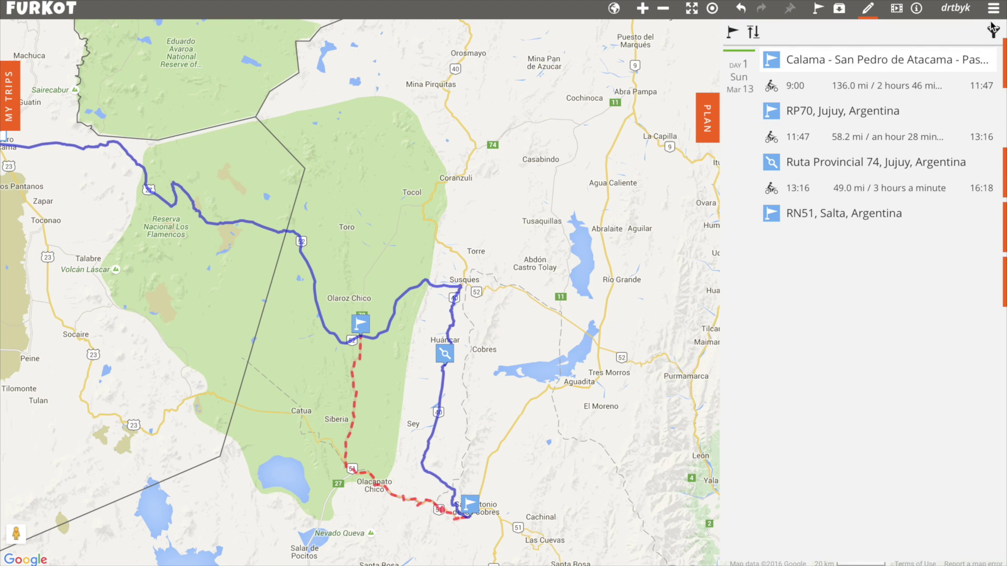
- Filter the displayed stops to hide the pass-through point on Ruta Provincial 74
key("ctrl+z")
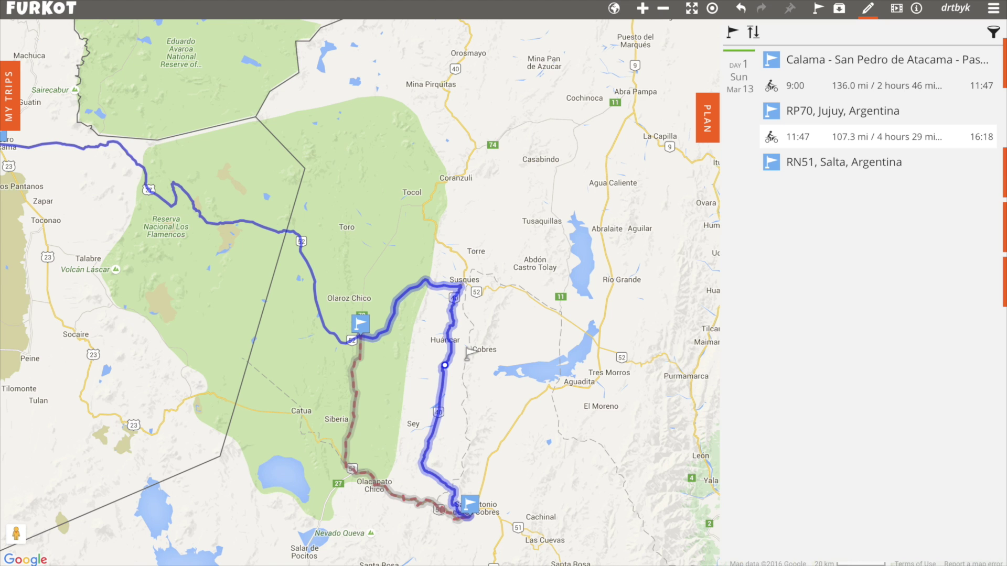
left_click_drag(241, 393, 363, 407)
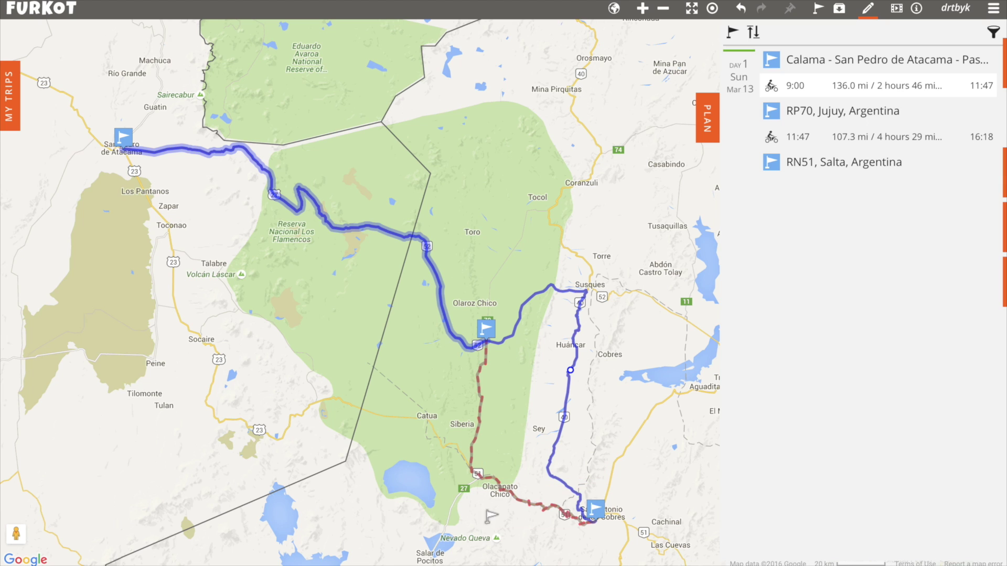
- Limit the displayed stops to overnight lodgings and create a plan B of the full San Pedro de Atacama to RN51 leg
left_click(994, 33)
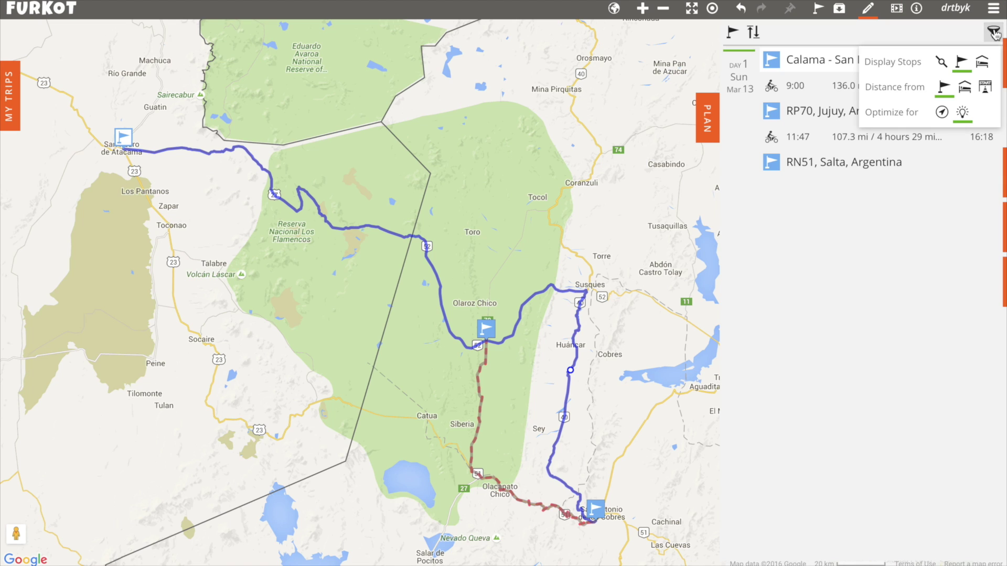
left_click(983, 64)
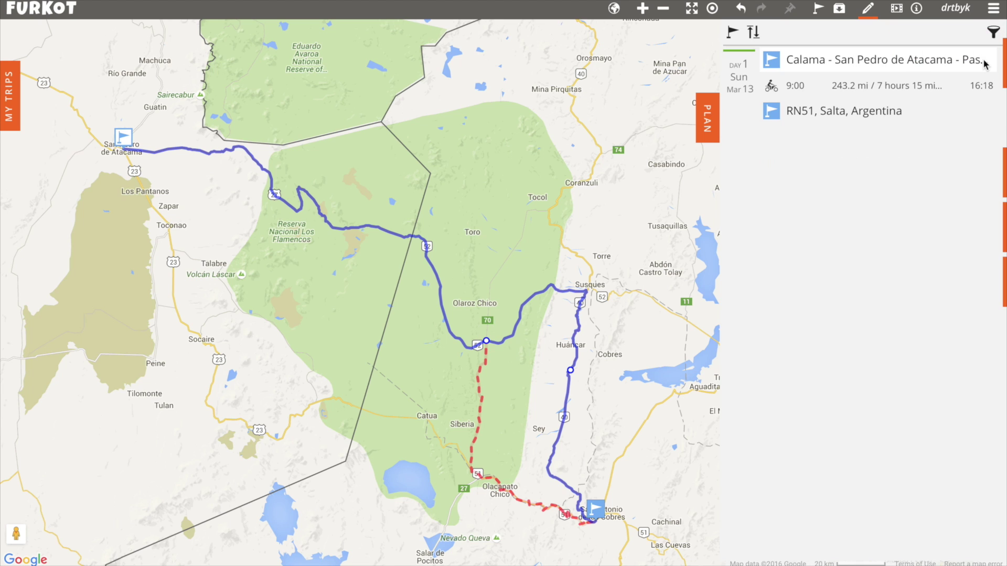
left_click(507, 341)
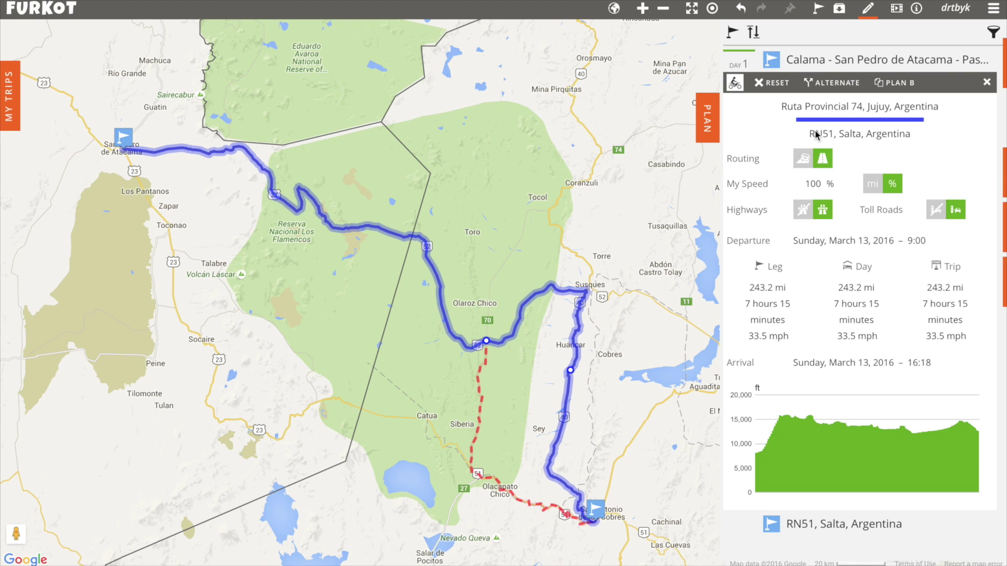
left_click(888, 85)
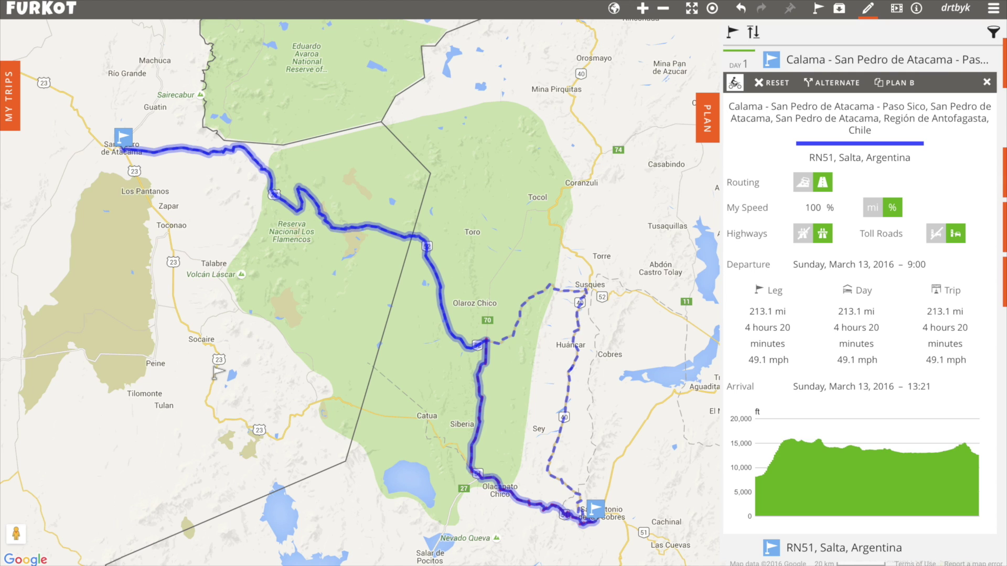
- Route plan B through a pass-through point on Ruta 23 west of Lagunas Miscanti y Miñiques, then close the stop details
left_click(214, 378)
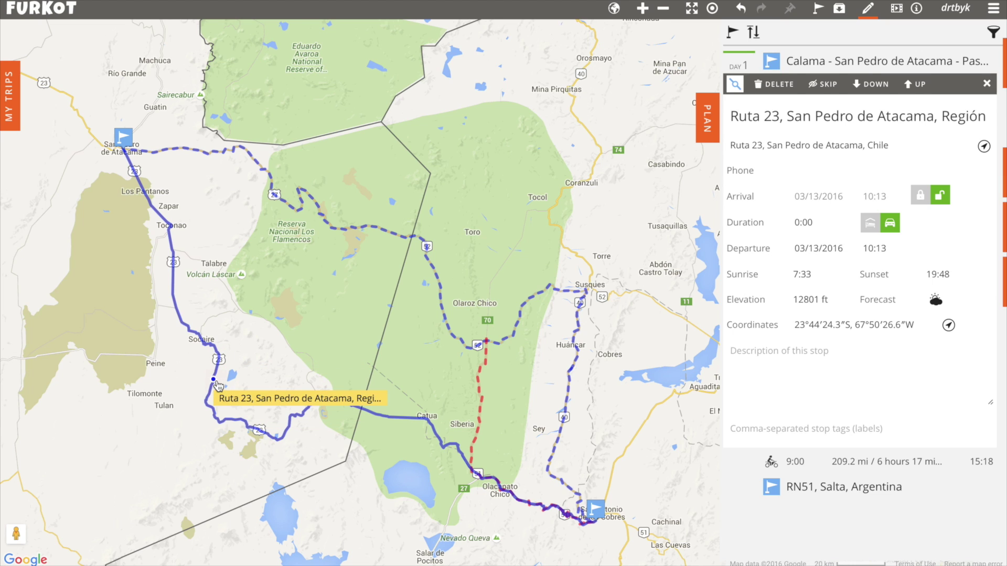
scroll(218, 386, "up", 5)
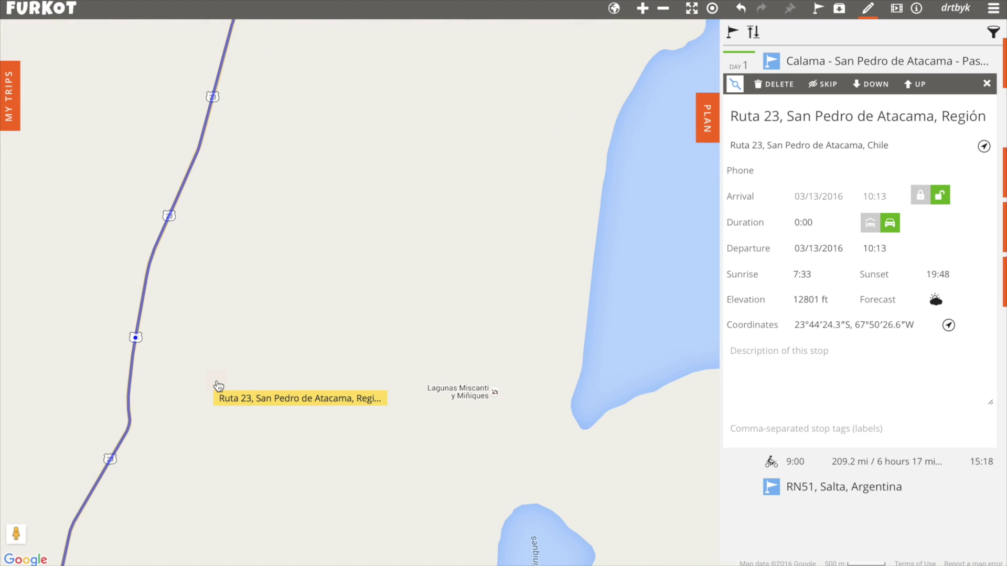
scroll(217, 385, "down", 5)
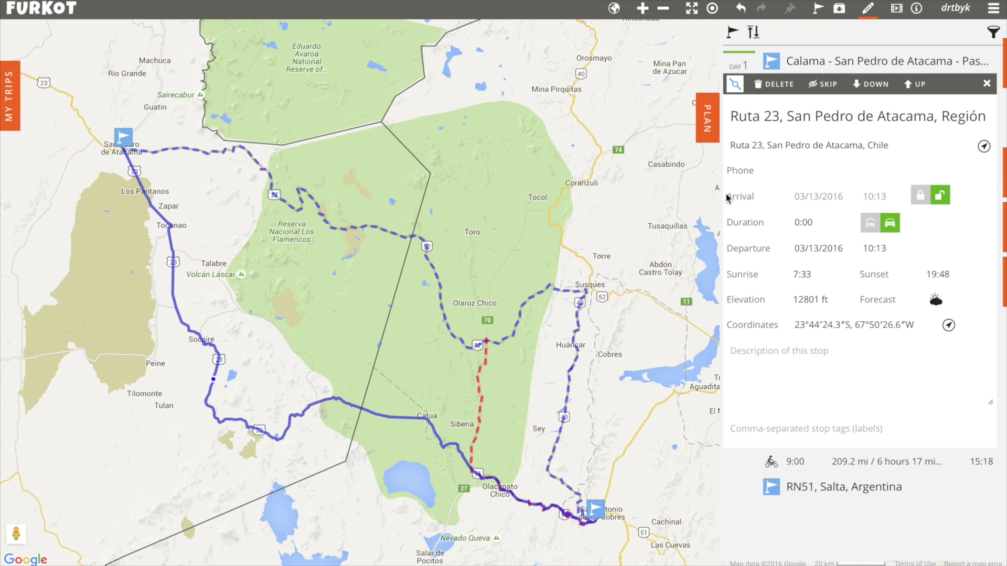
left_click(991, 83)
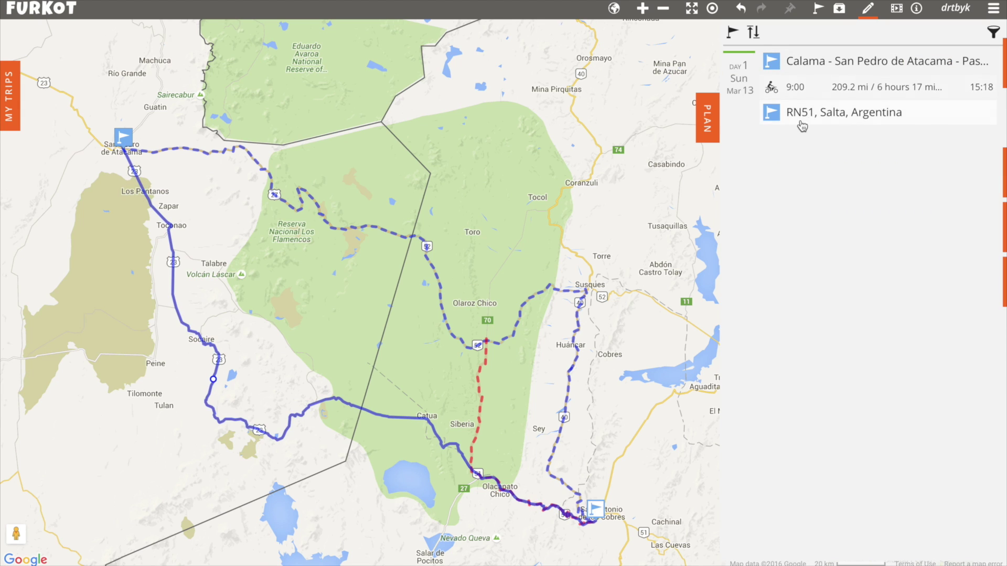
- Color the dashed full-day route through Susques bright green and label it "Day-1 Primary"
left_click(991, 35)
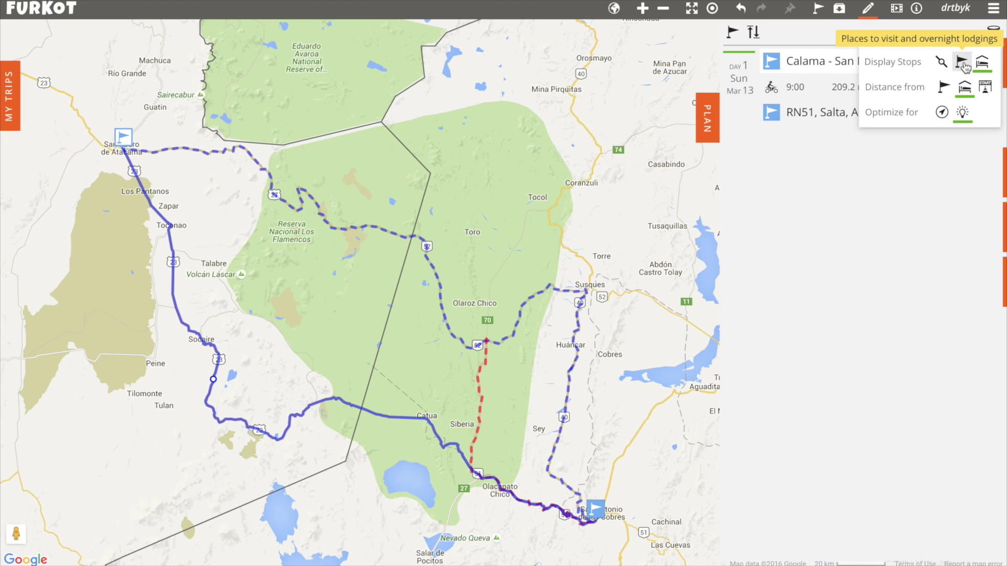
mouse_move(397, 419)
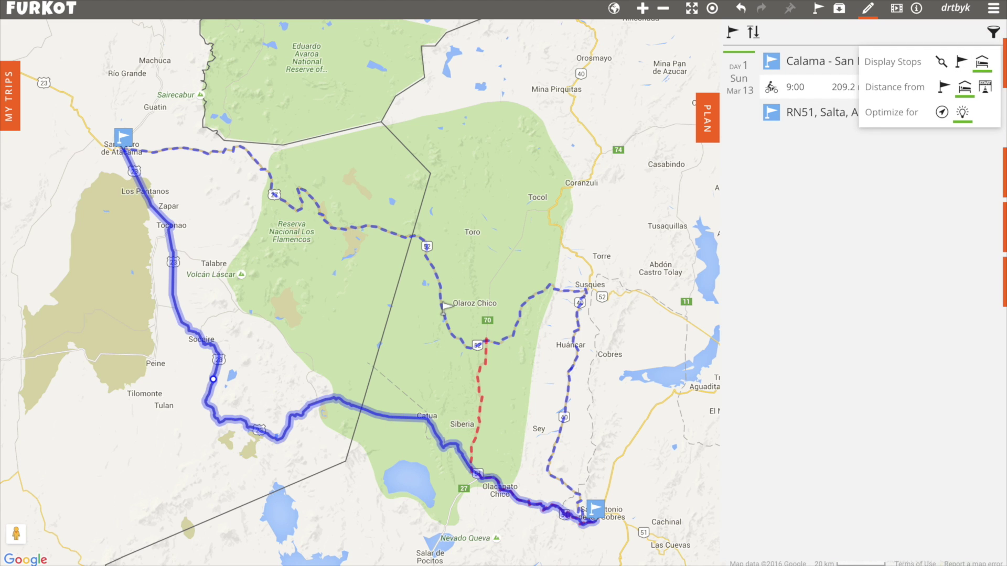
left_click(445, 307)
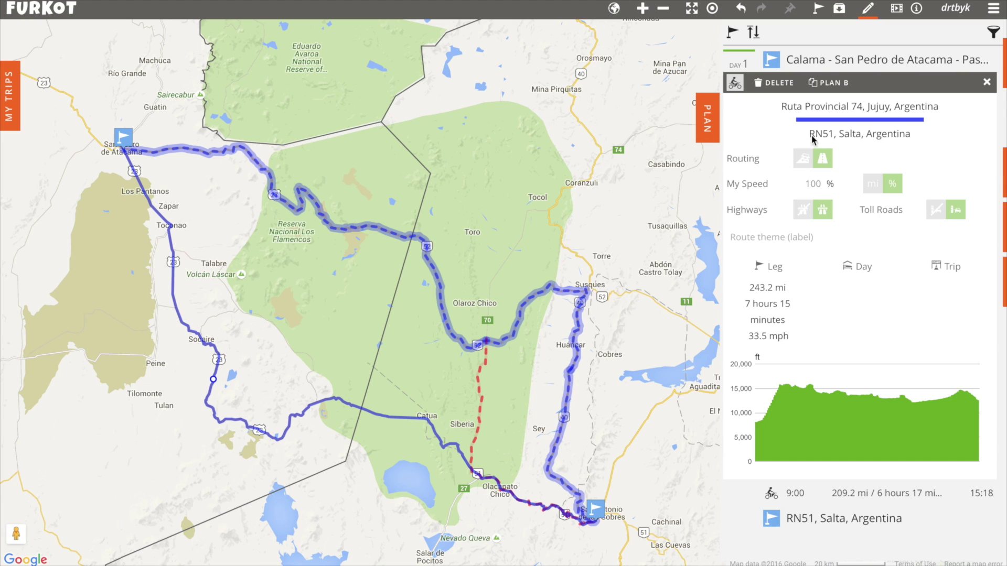
left_click(825, 122)
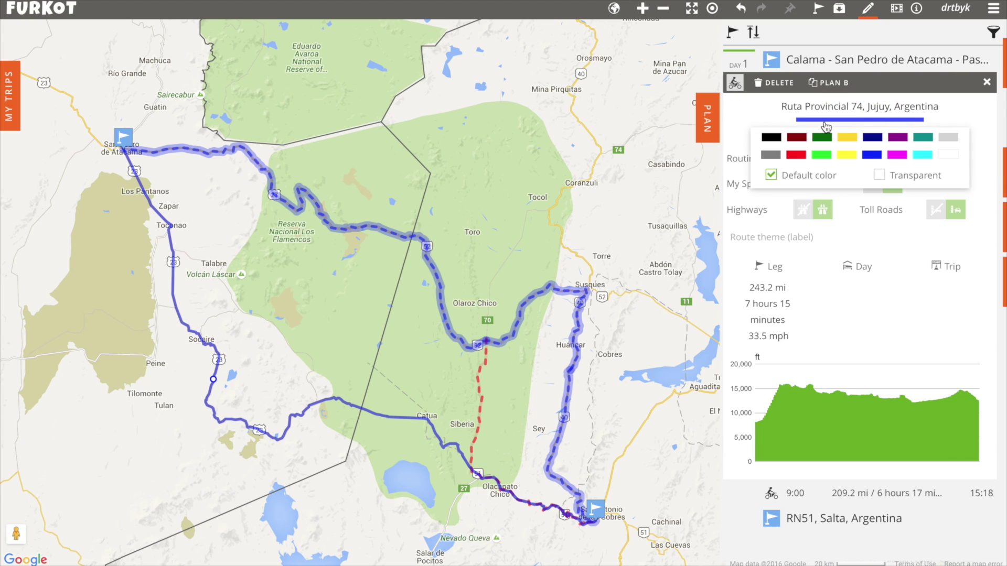
left_click(821, 155)
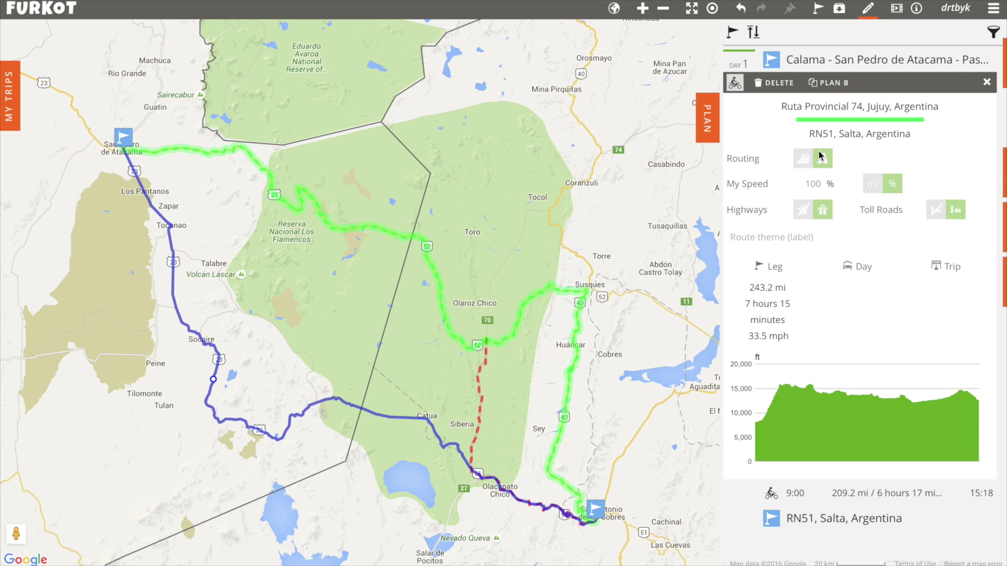
left_click(736, 236)
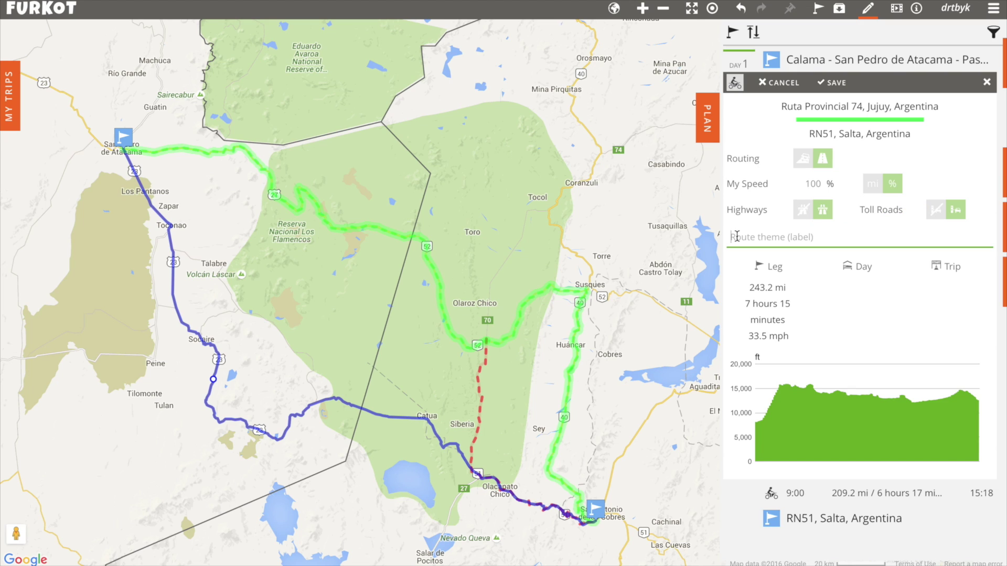
type("Day-1 Primary")
key("Return")
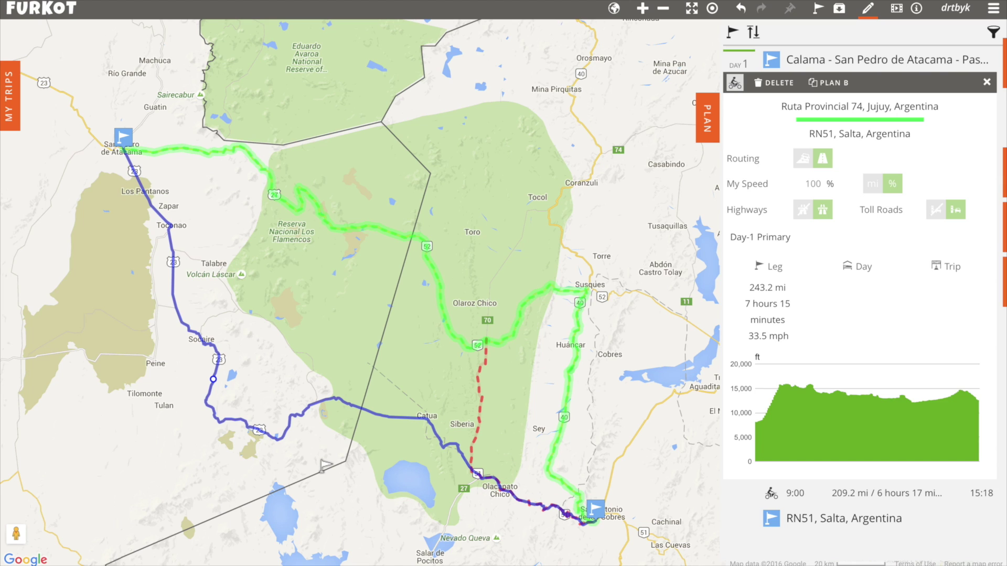
- Make the route through Susques the main plan again and display places to visit along with overnight lodgings
left_click(310, 409)
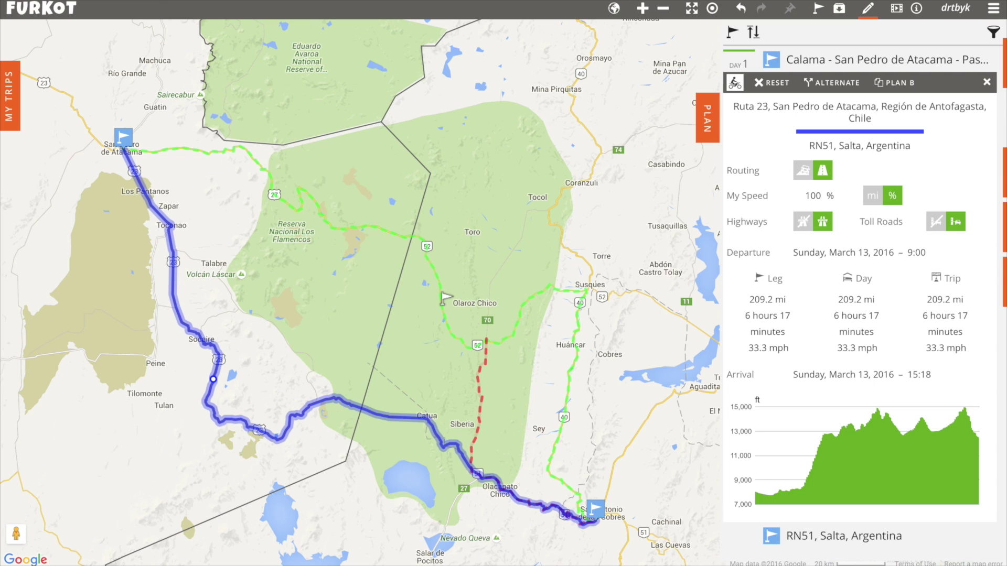
left_click(587, 291)
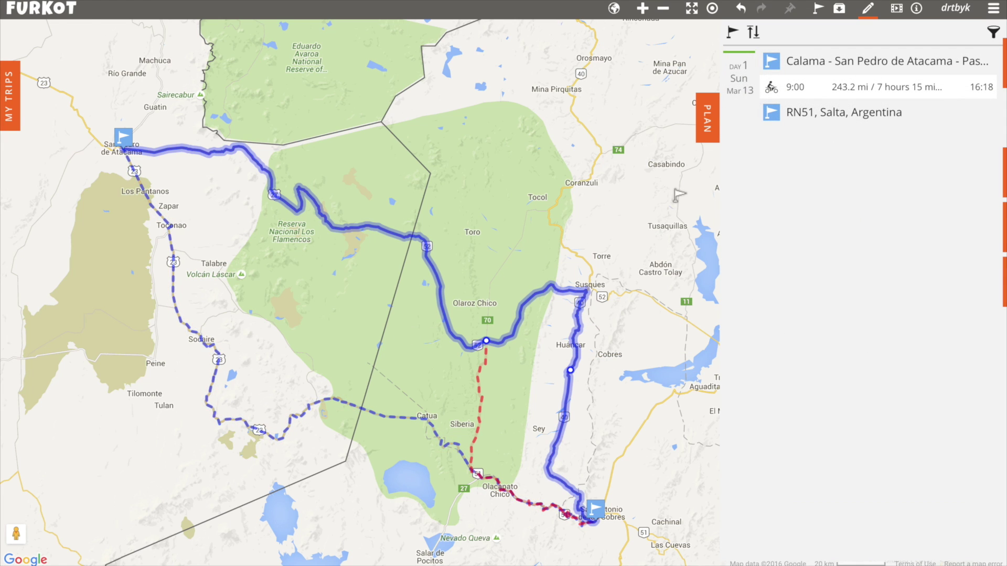
left_click(992, 35)
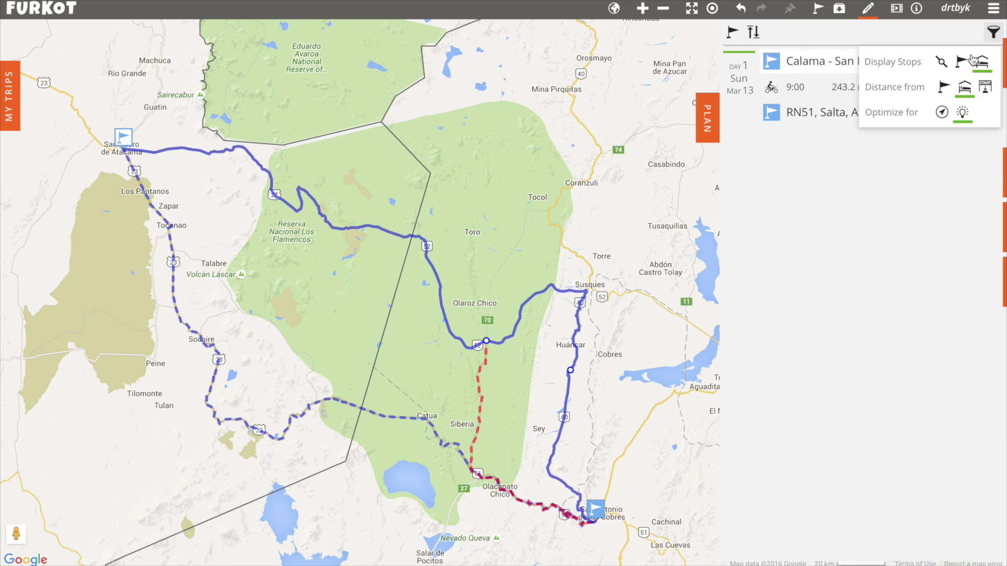
left_click(956, 58)
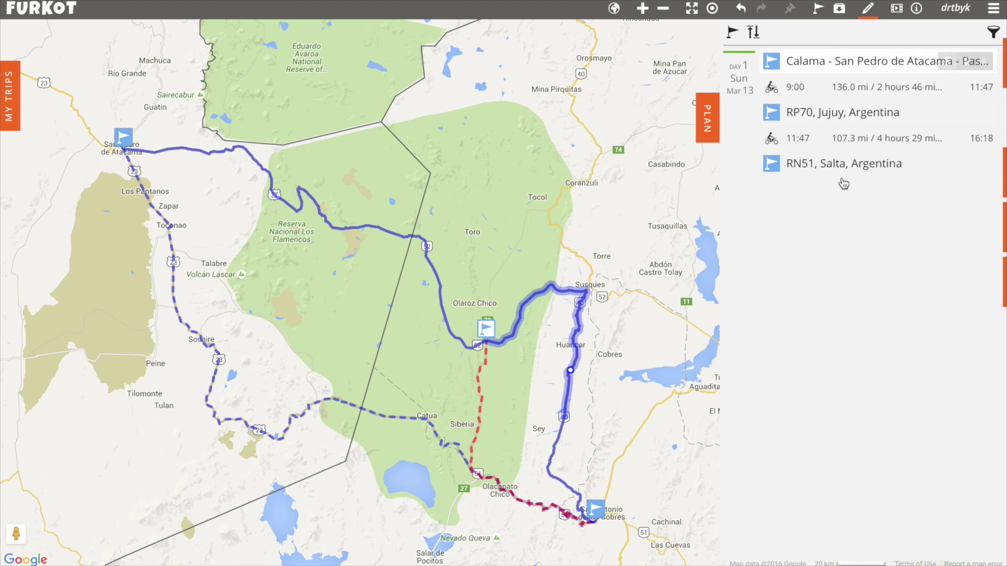
- Color the RP70 to RN51 leg through Susques bright green and close its details
mouse_move(571, 387)
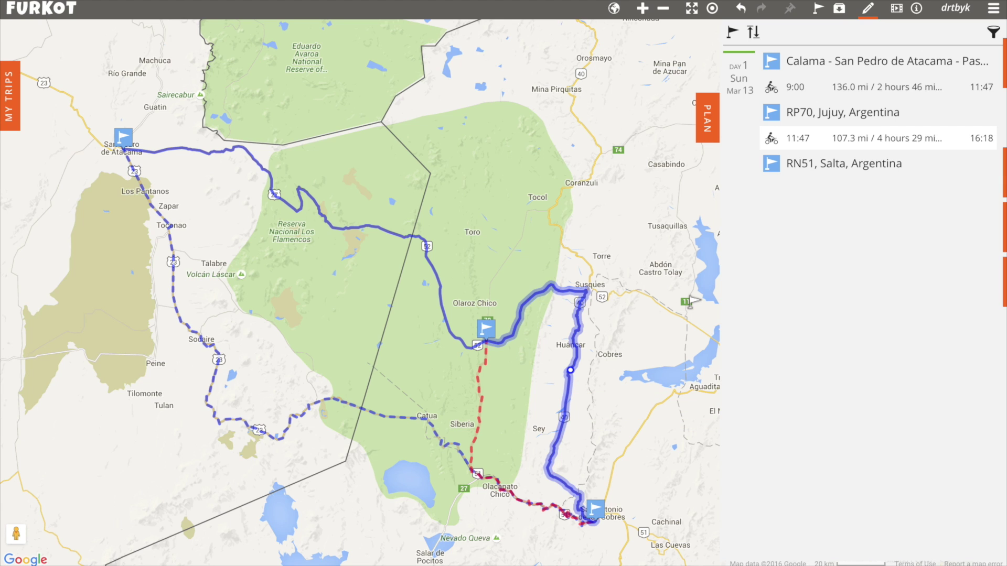
left_click(821, 138)
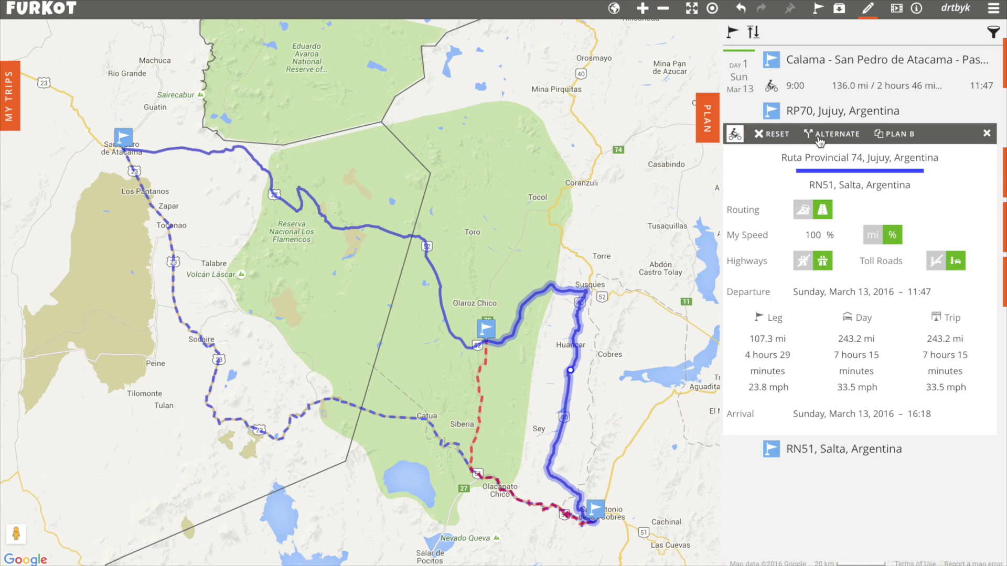
left_click(825, 171)
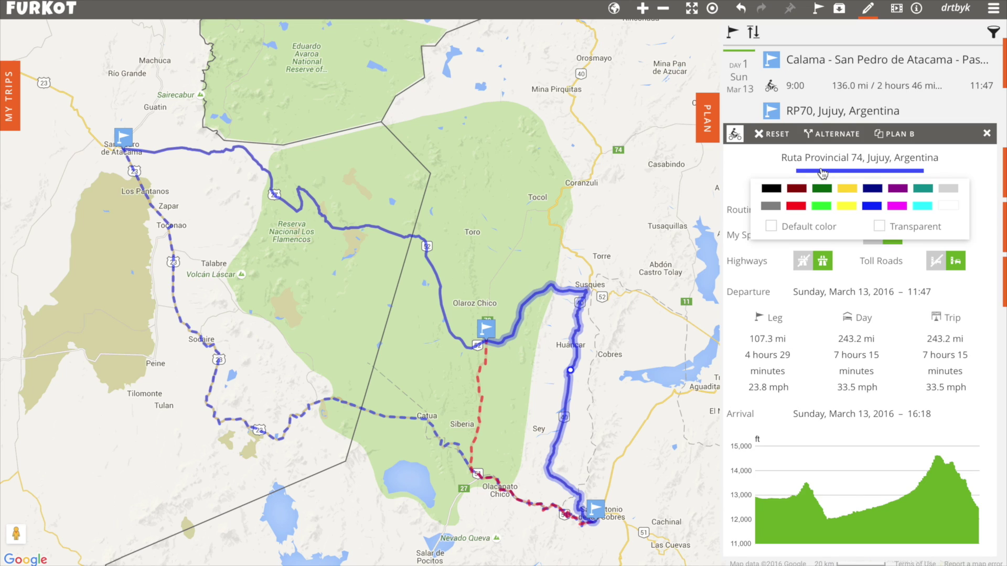
left_click(821, 207)
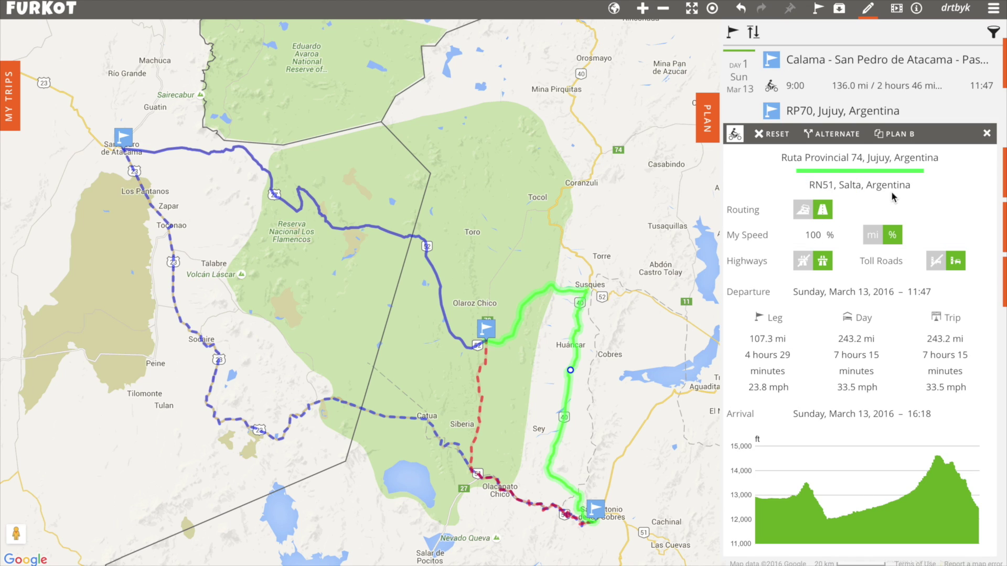
left_click(987, 134)
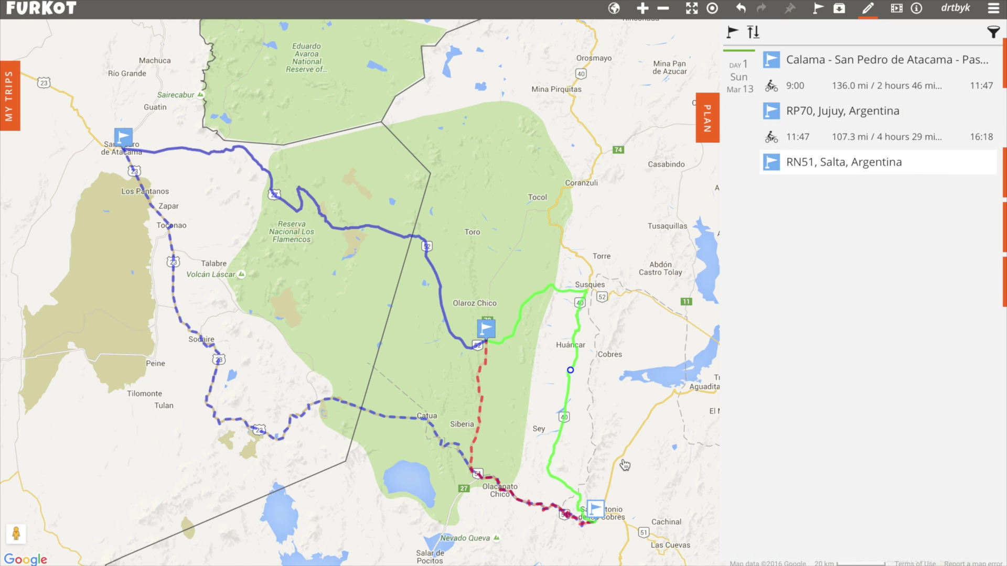
- Color the leg from San Pedro de Atacama to RP70 bright green
left_click(438, 281)
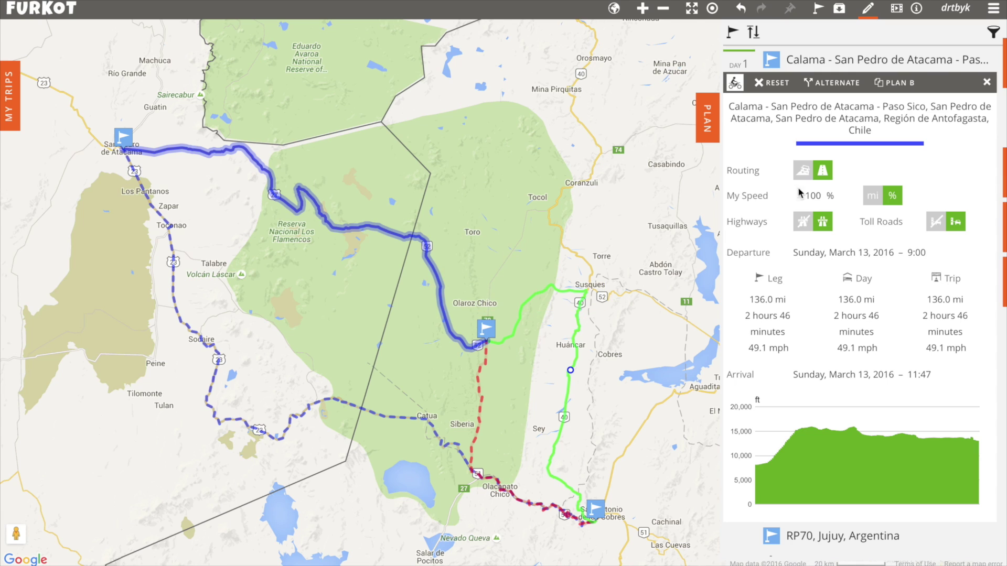
left_click(860, 144)
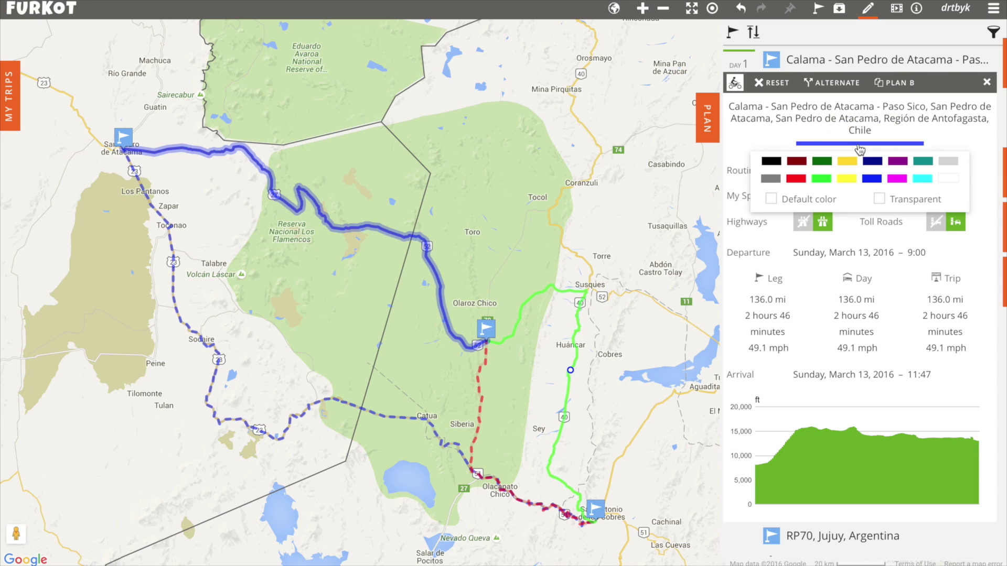
left_click(822, 179)
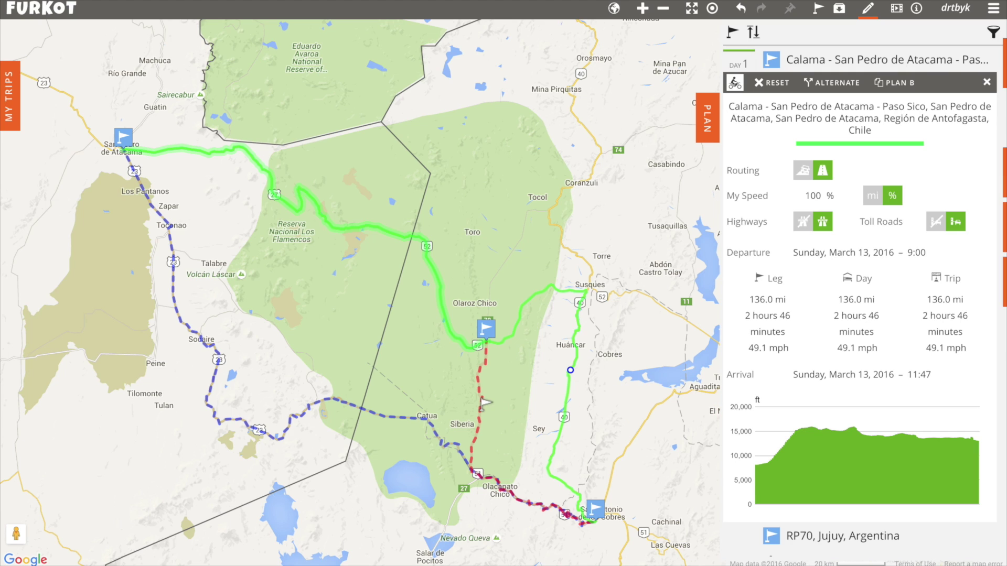
- Review the details of the red "Good Weather Route" and the blue "Day-1 Optional" alternates
left_click(481, 417)
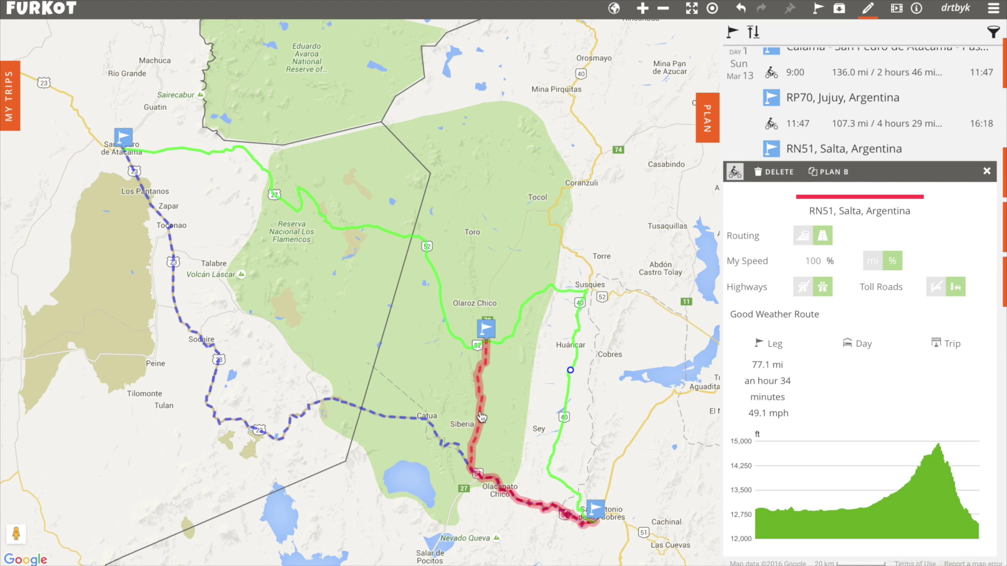
left_click(410, 422)
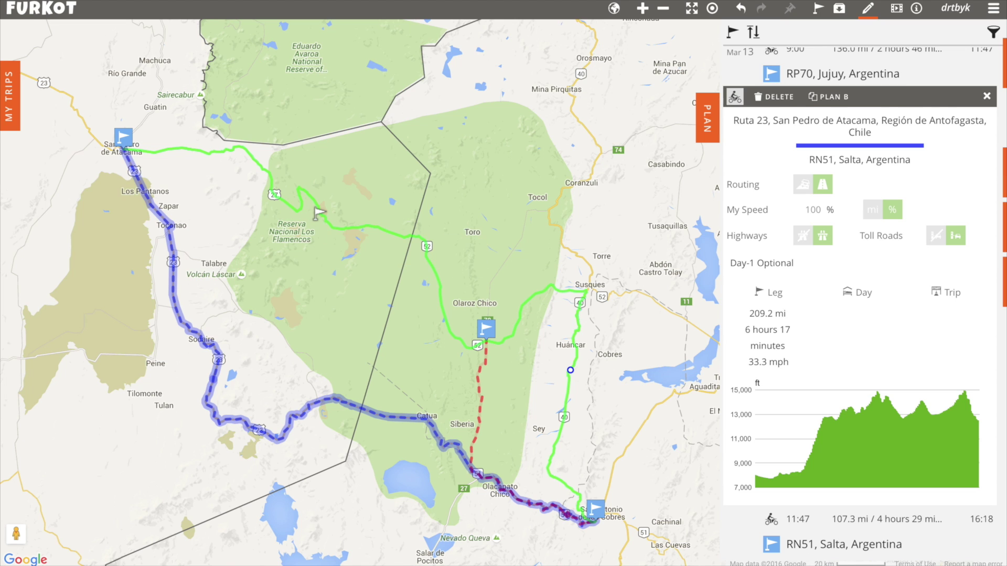
- Locate the ALMA Radio Telescope on the map and trace its access road back to the junction with Ruta 27
scroll(318, 213, "up", 2)
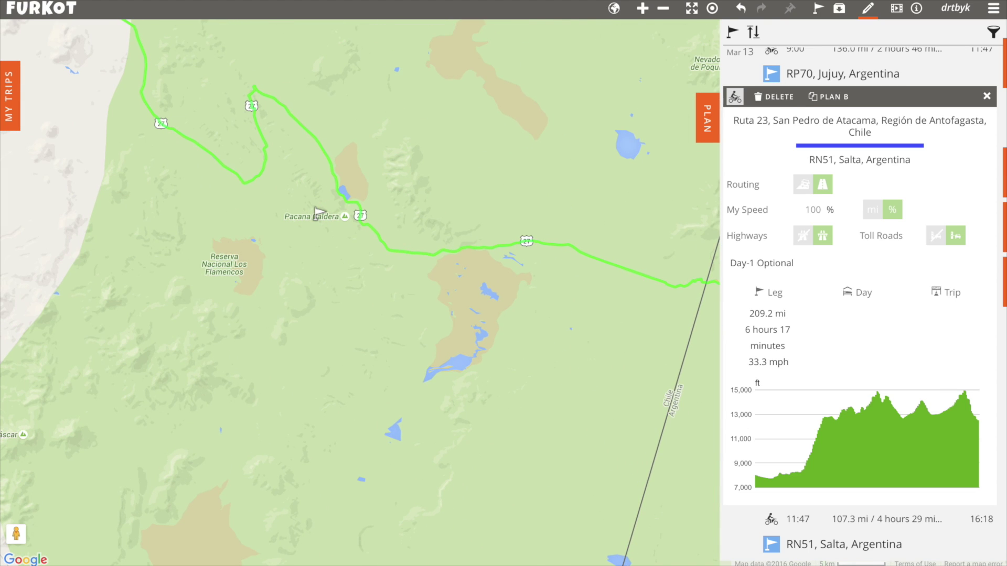
scroll(319, 215, "up", 2)
scroll(318, 215, "down", 3)
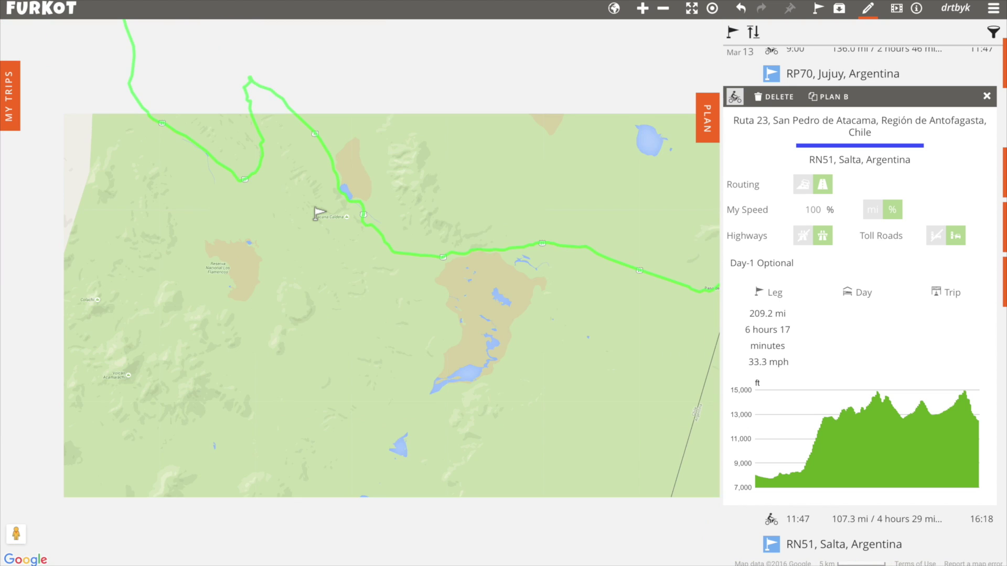
left_click_drag(243, 202, 409, 369)
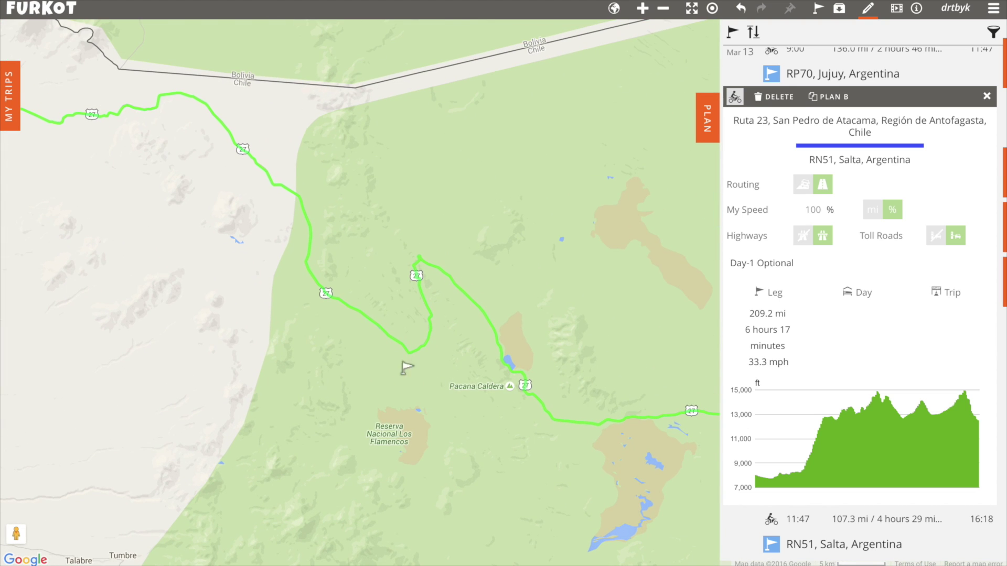
left_click_drag(224, 226, 432, 268)
scroll(422, 265, "up", 2)
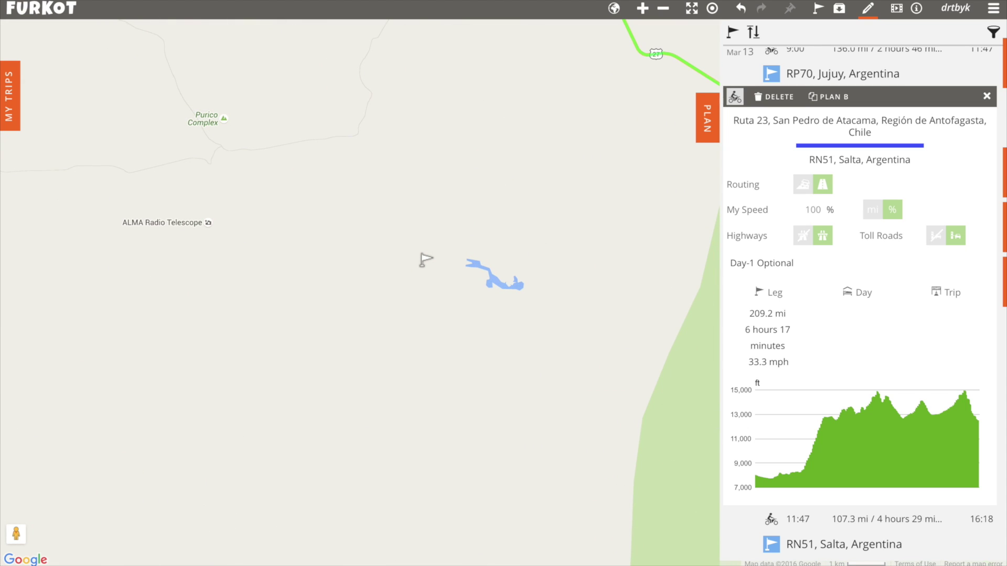
left_click_drag(286, 261, 316, 406)
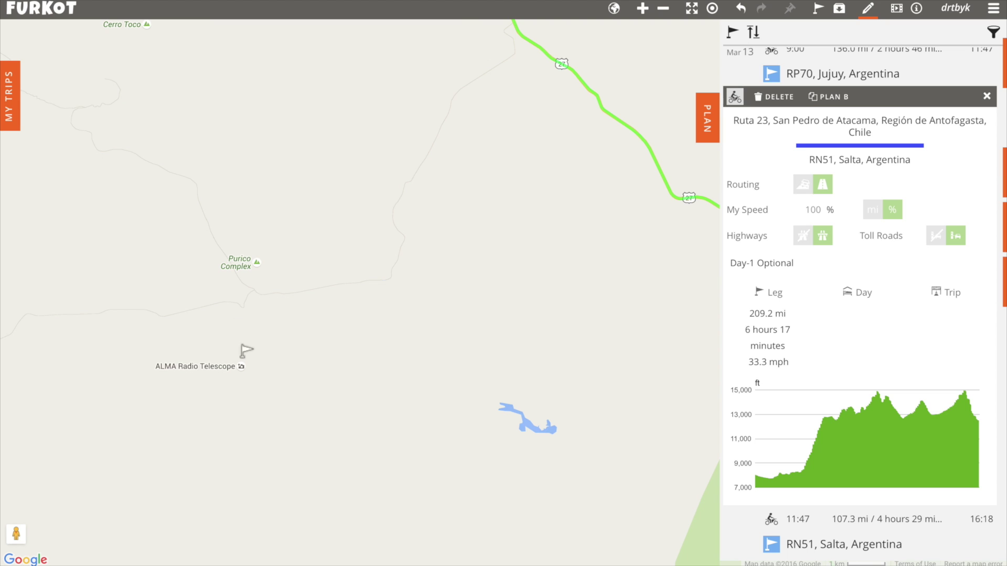
scroll(244, 355, "up", 3)
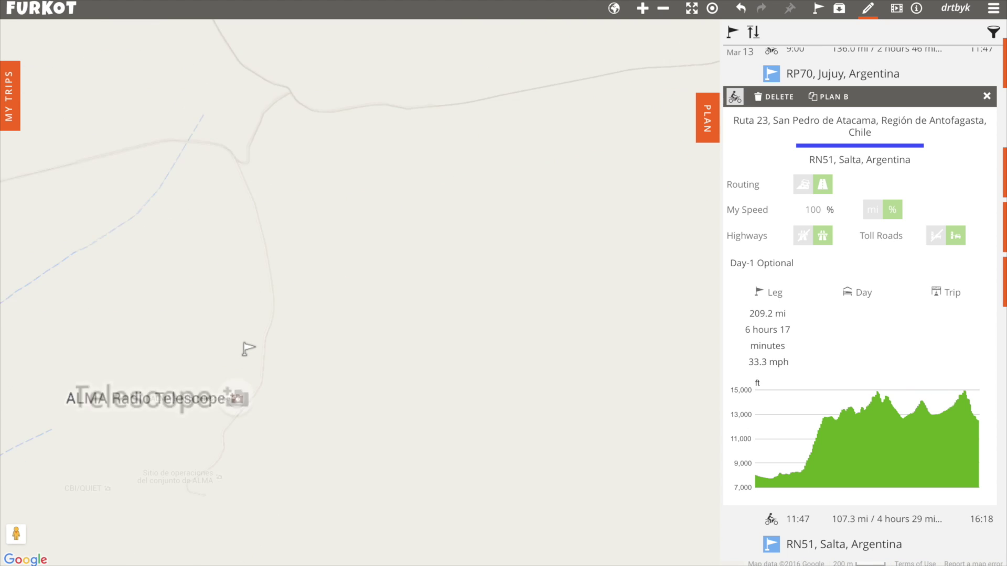
left_click_drag(591, 213, 429, 440)
left_click_drag(593, 153, 353, 308)
left_click_drag(415, 277, 269, 355)
left_click_drag(524, 194, 124, 415)
scroll(478, 67, "down", 2)
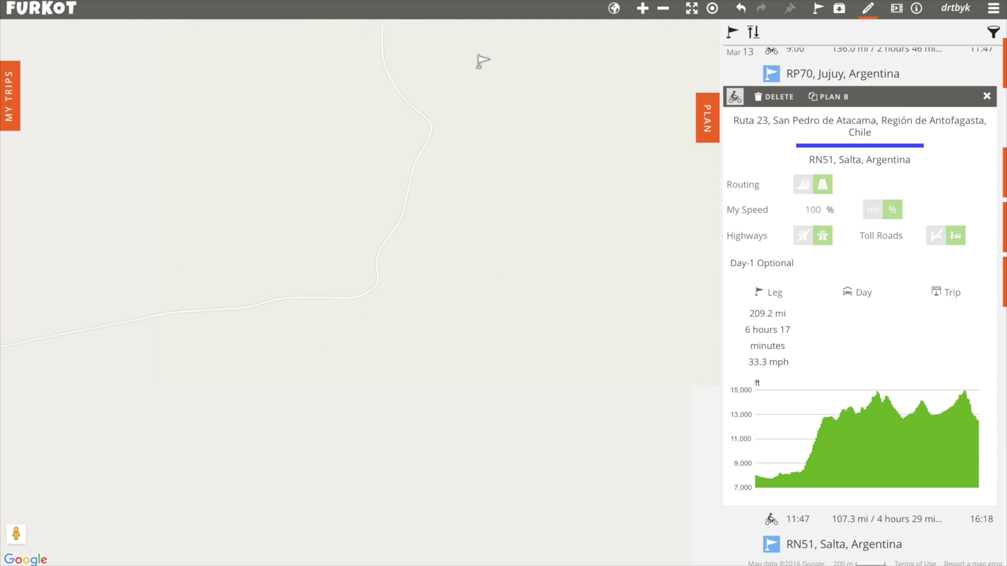
scroll(478, 66, "down", 1)
left_click_drag(387, 227, 337, 365)
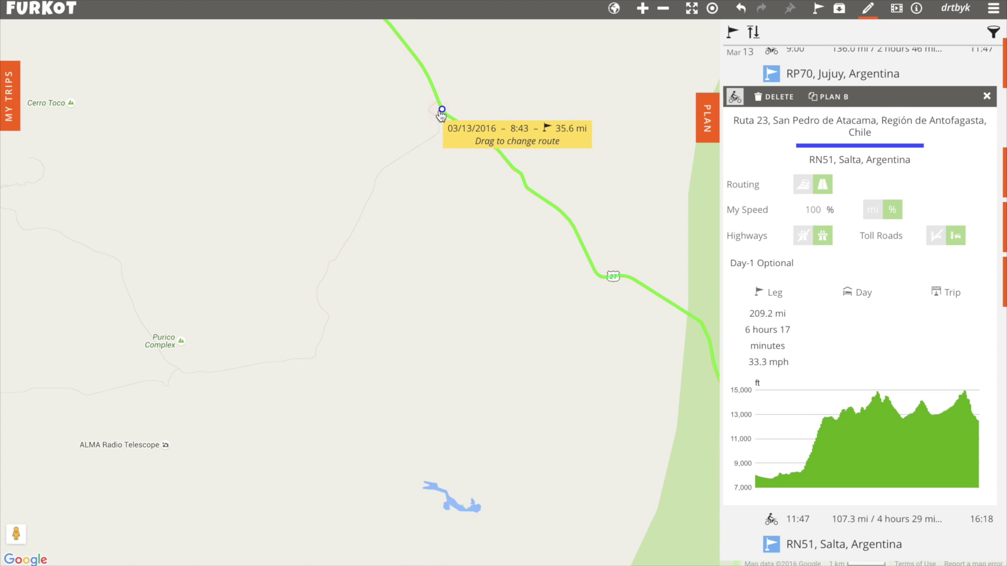
- Add a stop with a flag icon on Ruta 27 just north of the ALMA access road junction
scroll(441, 112, "up", 5)
scroll(440, 292, "down", 2)
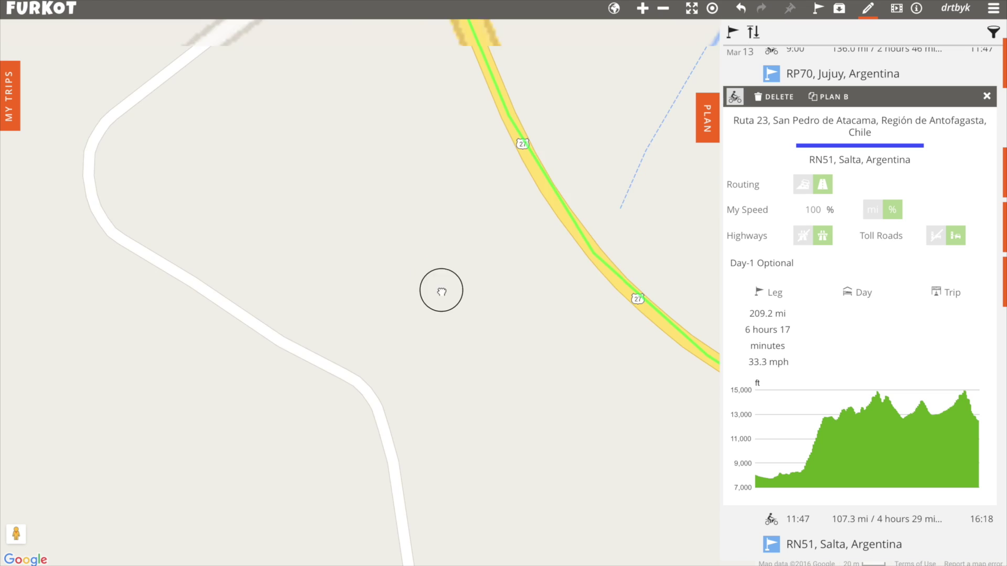
left_click_drag(429, 157, 437, 350)
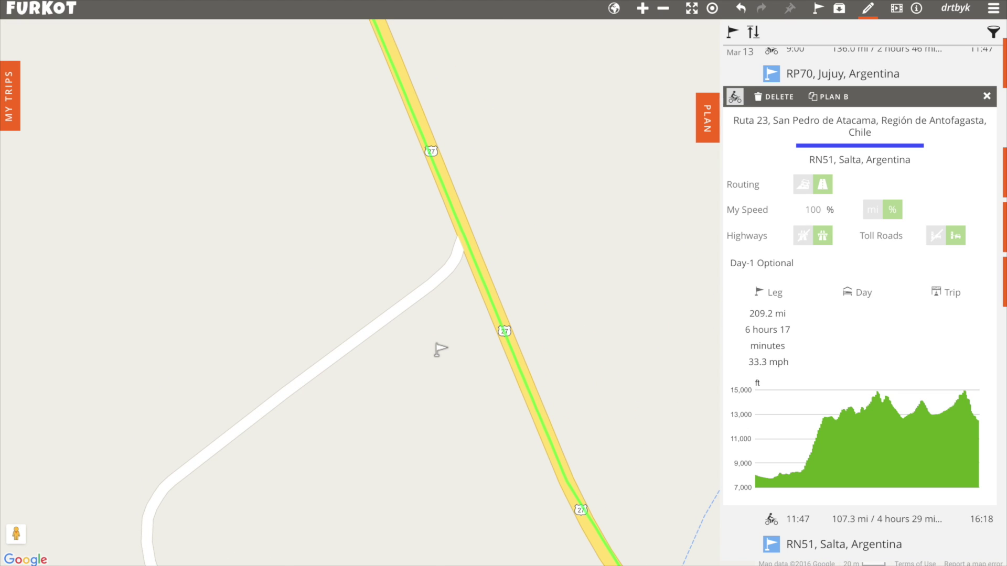
mouse_move(449, 202)
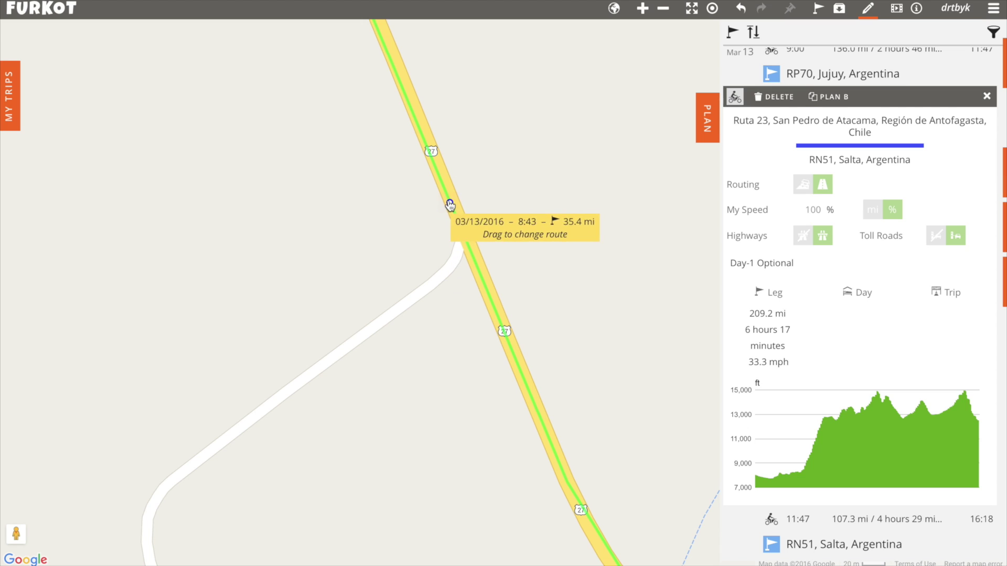
left_click(449, 199)
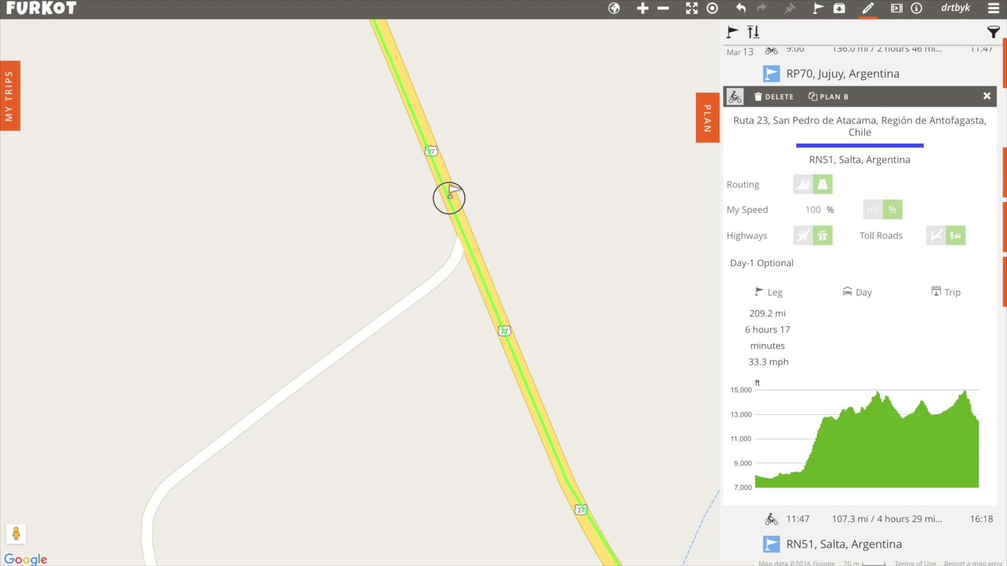
left_click(448, 198)
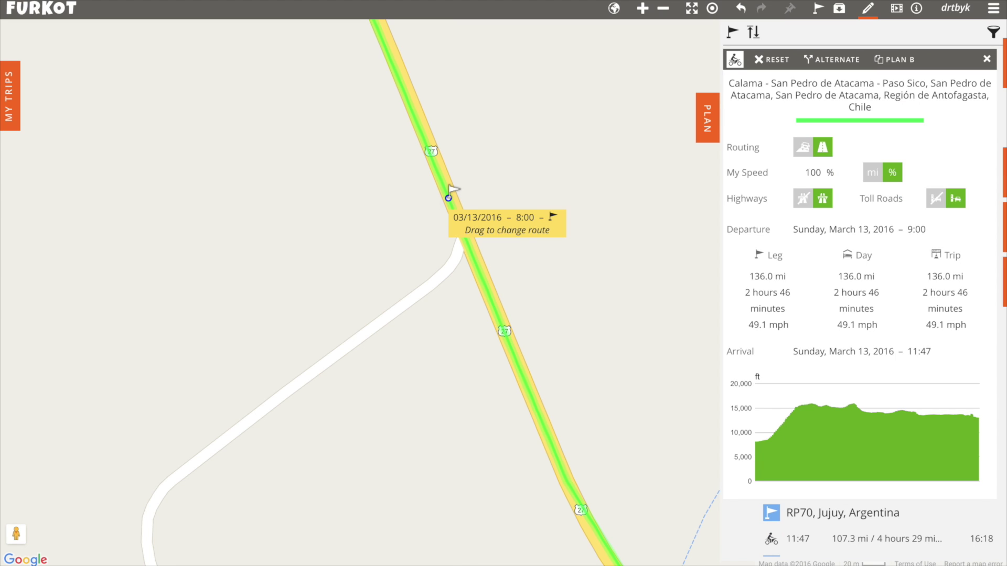
left_click(448, 198)
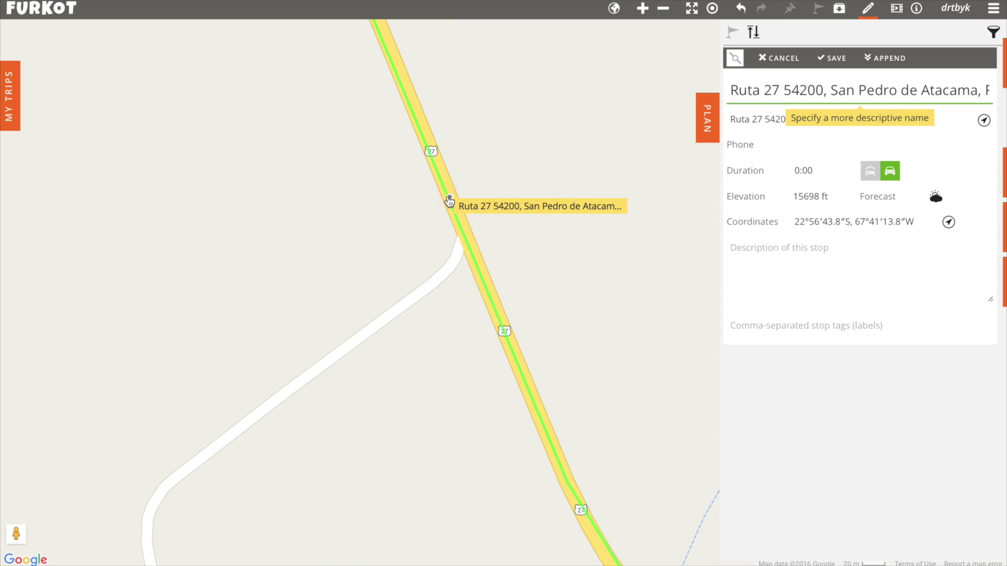
left_click(736, 58)
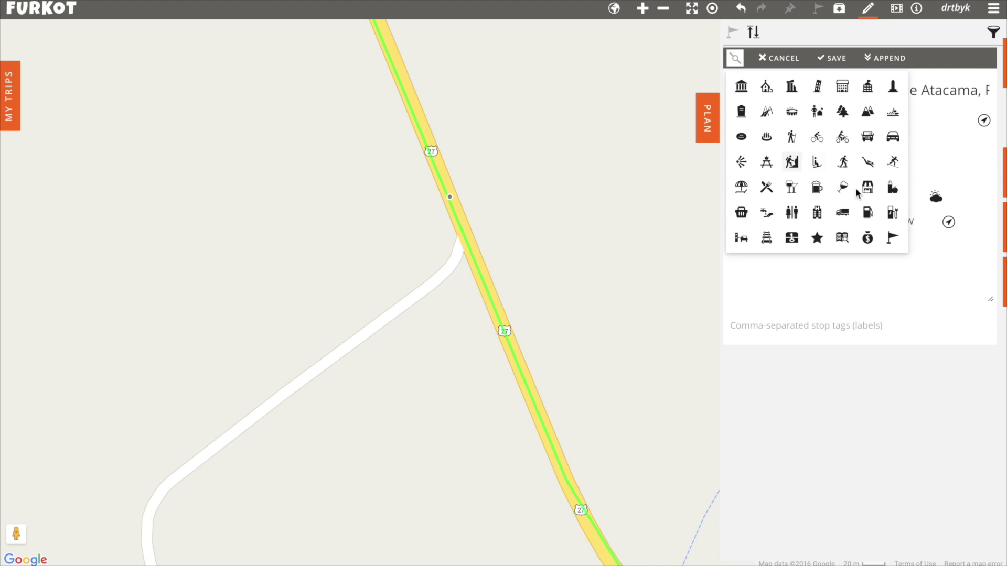
left_click(892, 238)
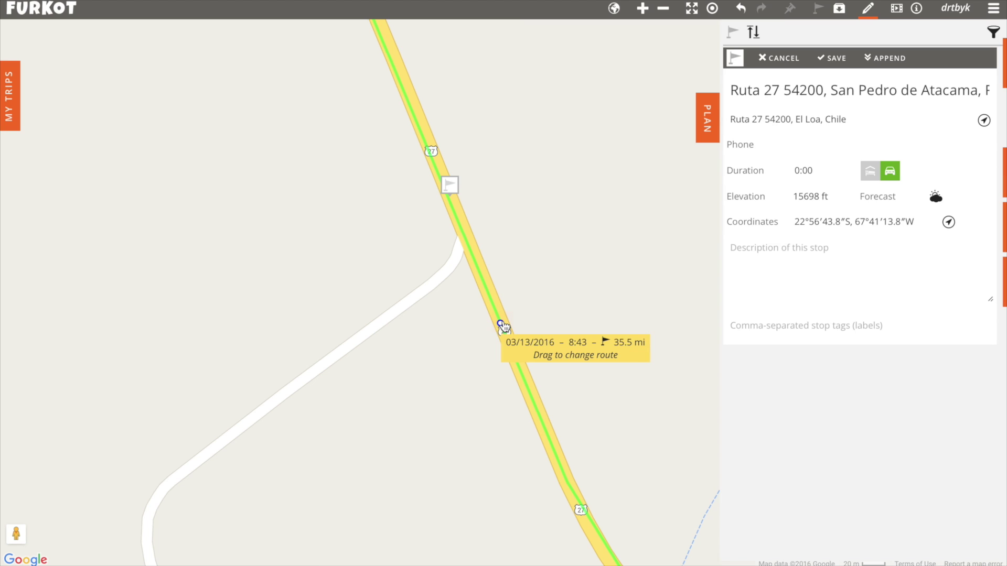
left_click(832, 58)
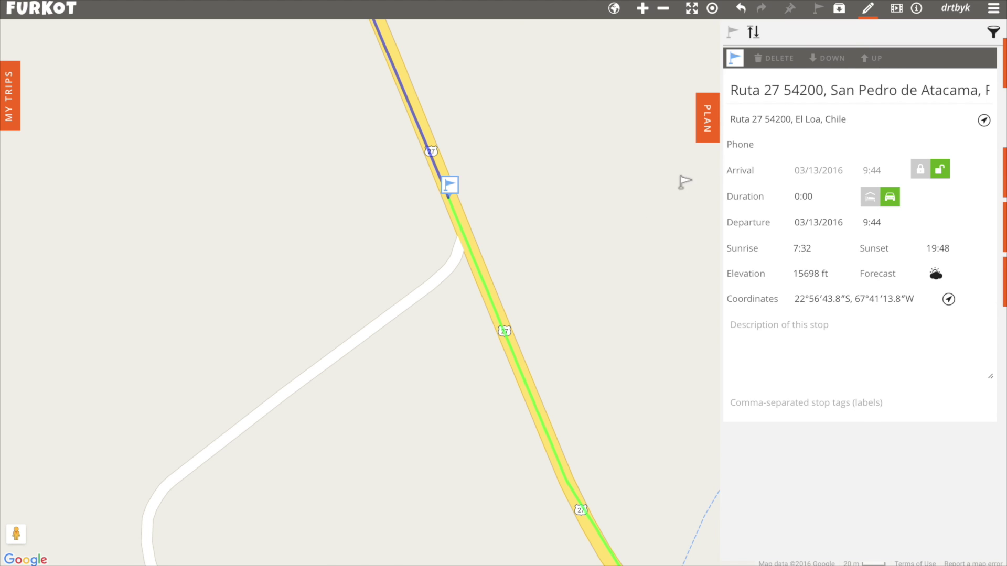
- Add a second flag-icon stop on Ruta 27 just south of the ALMA access road junction
left_click(488, 294)
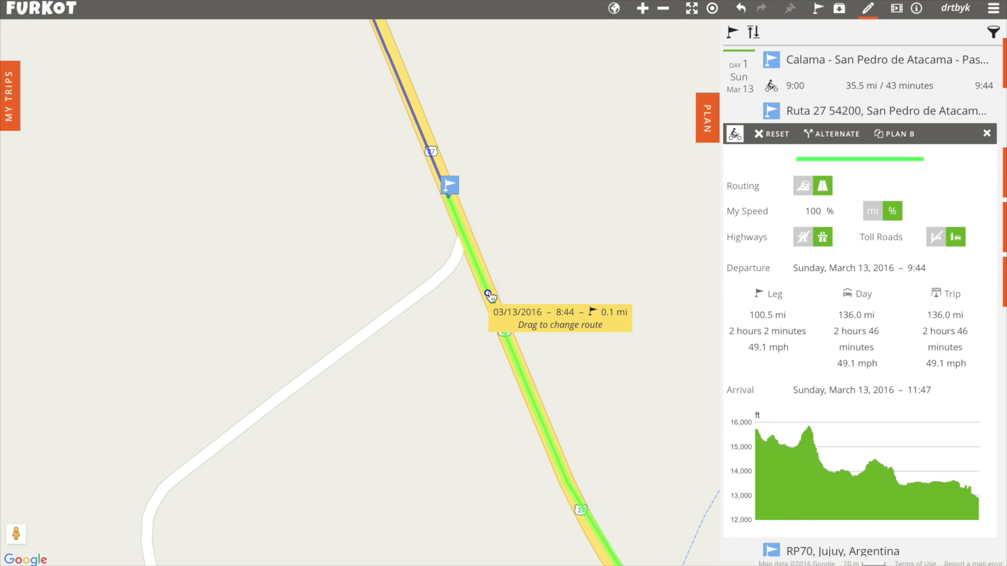
left_click(490, 291)
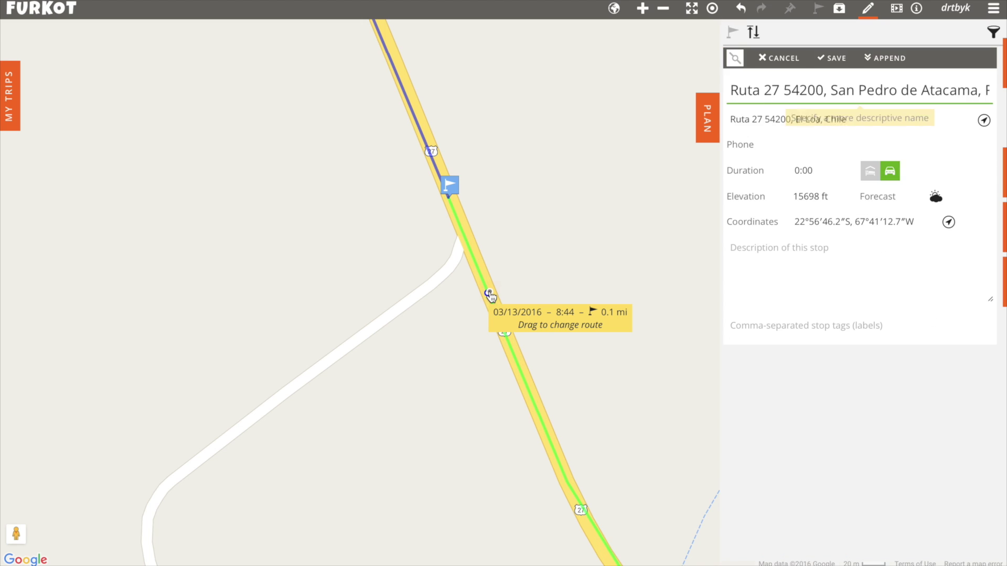
left_click(735, 59)
left_click(891, 235)
left_click(833, 58)
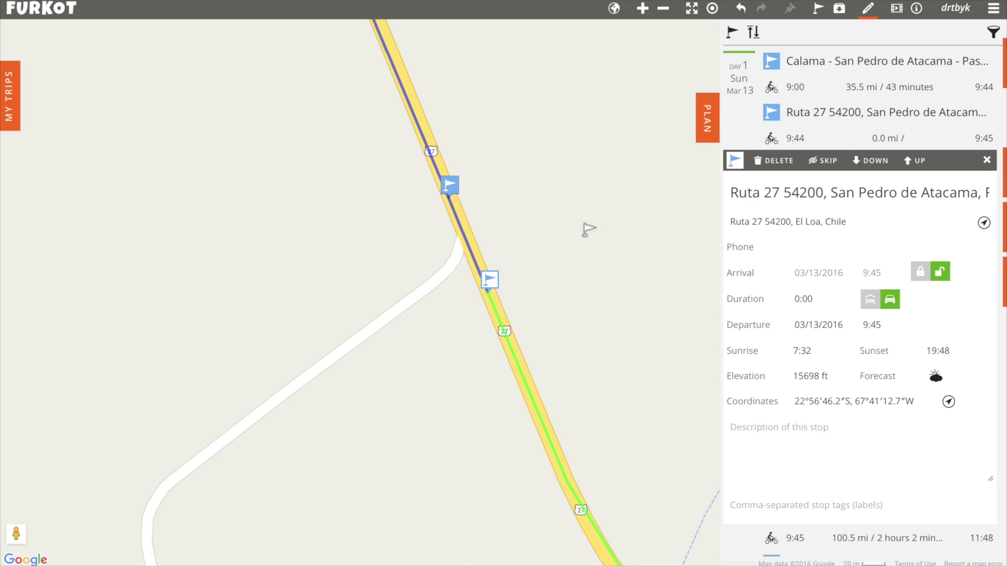
- Create a Plan B for the short Ruta 27 leg between the two new stops
mouse_move(463, 238)
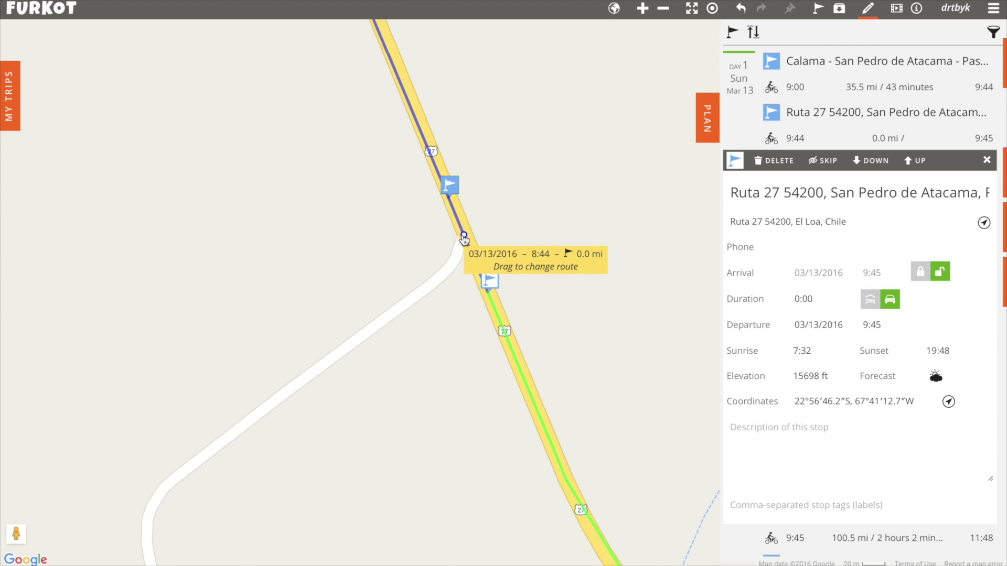
left_click(464, 237)
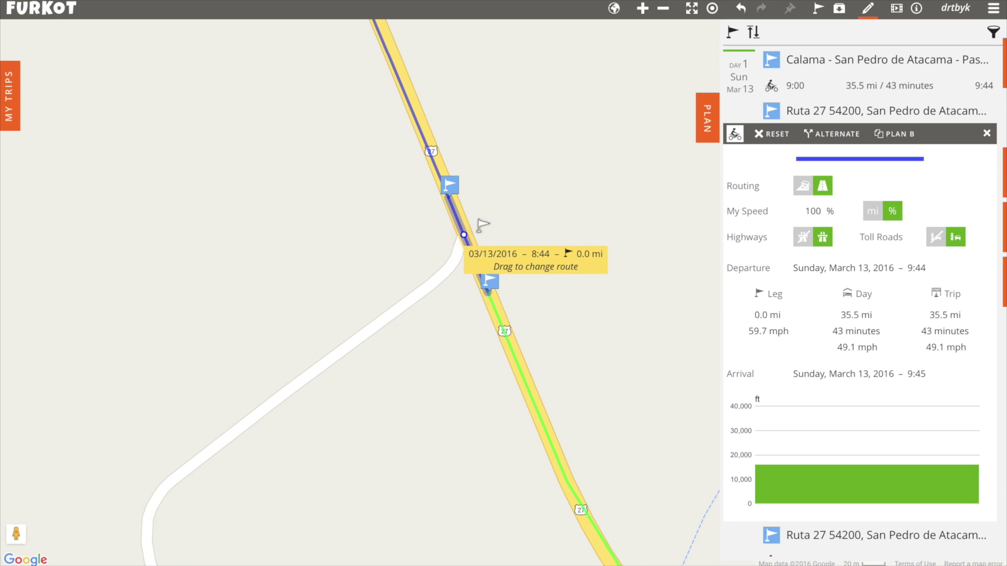
left_click(894, 135)
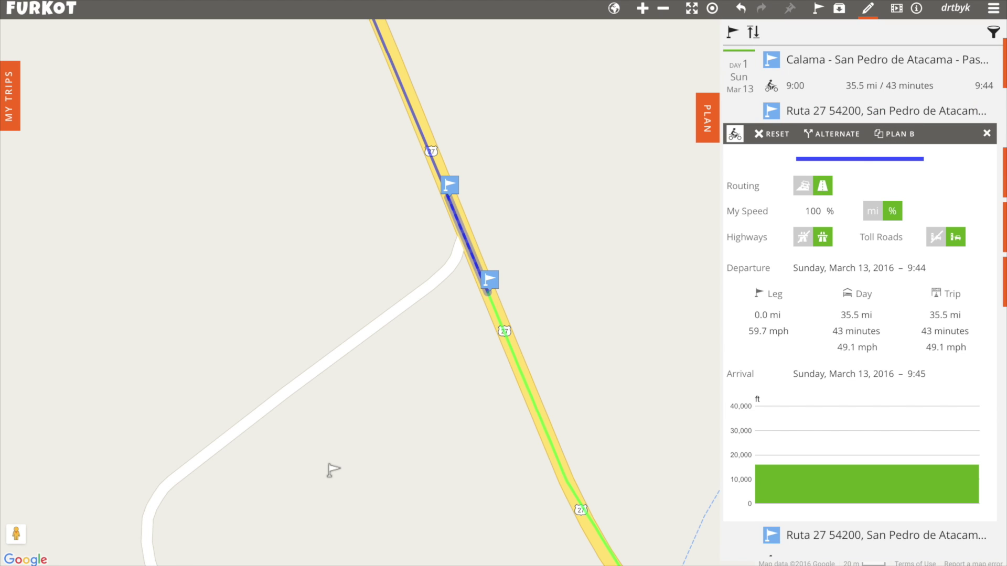
- Find the ALMA Radio Telescope south of Ruta 27 and examine the road beside it up close
scroll(332, 471, "down", 3)
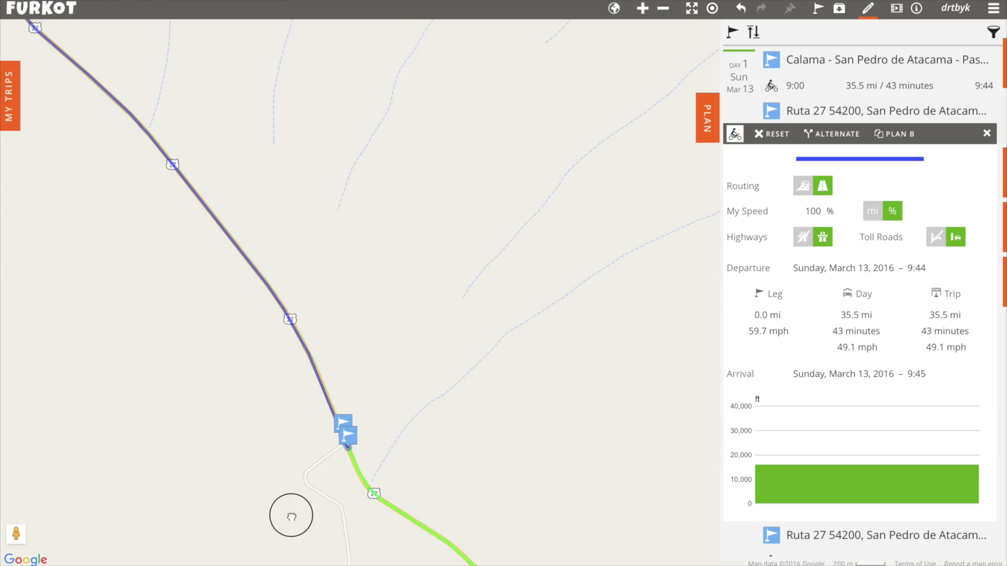
left_click_drag(288, 521, 438, 238)
scroll(340, 462, "down", 5)
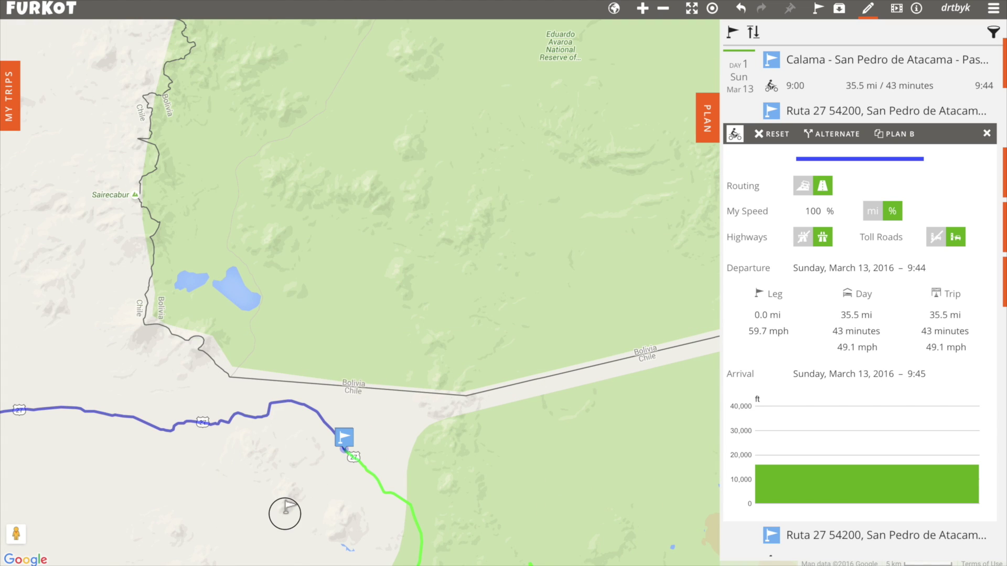
left_click_drag(285, 514, 378, 411)
scroll(378, 403, "up", 4)
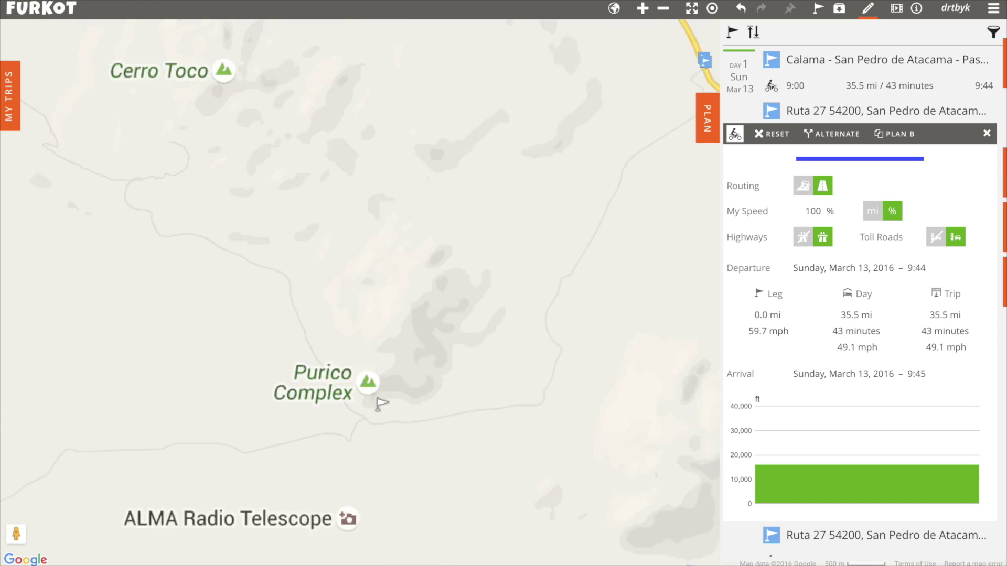
left_click_drag(337, 443, 393, 321)
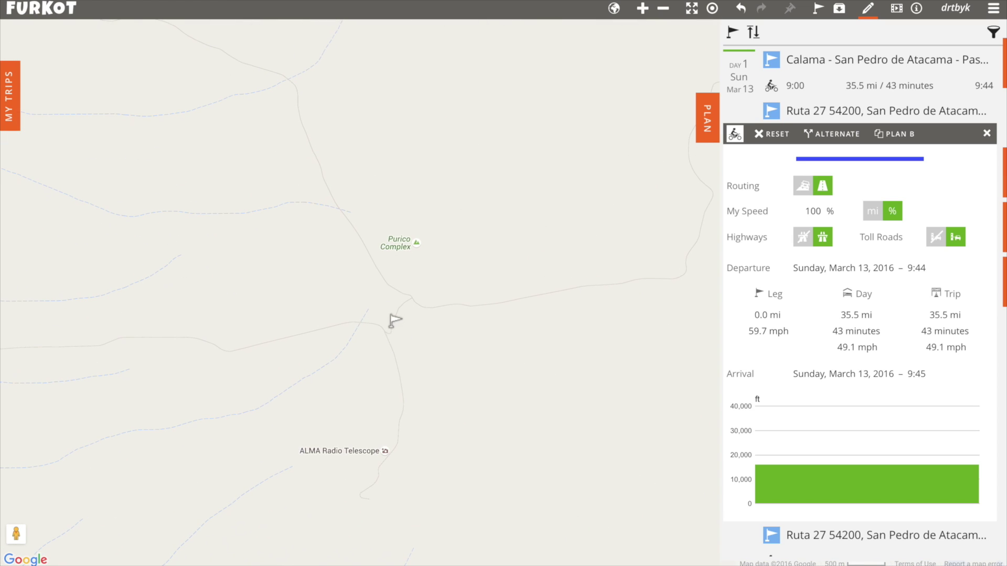
scroll(396, 443, "up", 4)
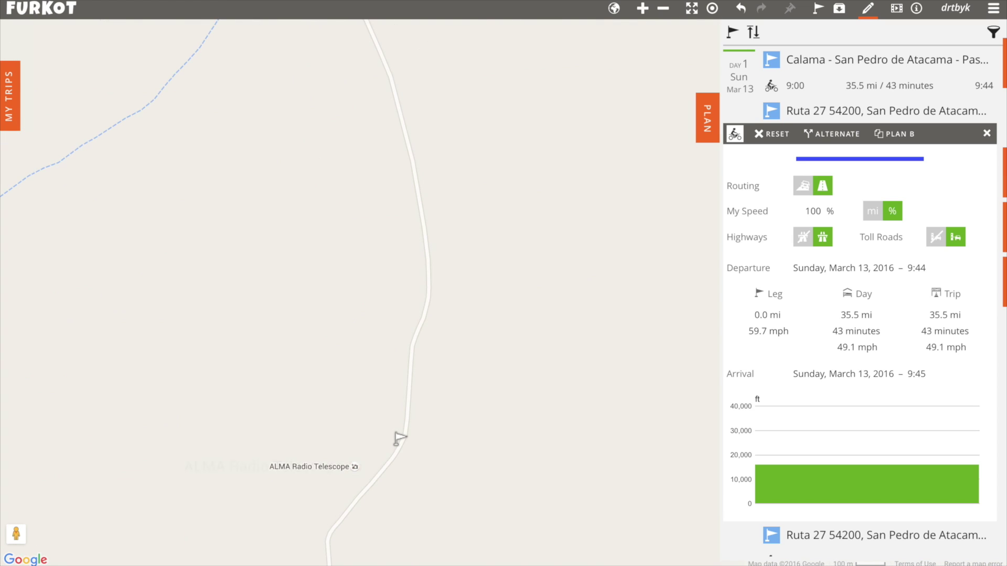
left_click_drag(321, 476, 373, 296)
left_click_drag(343, 392, 317, 468)
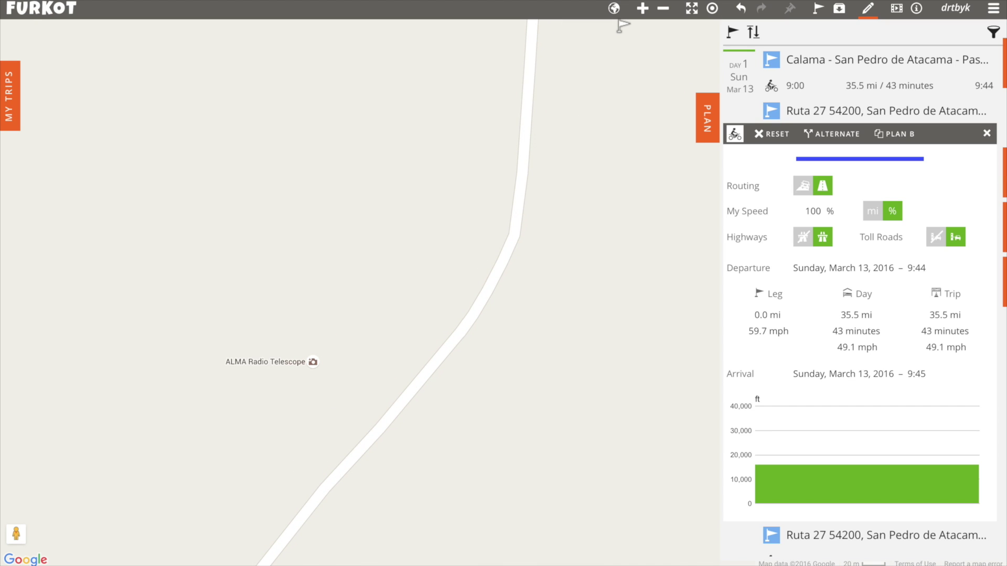
- Switch the map to satellite imagery with the road overlay on
left_click(613, 8)
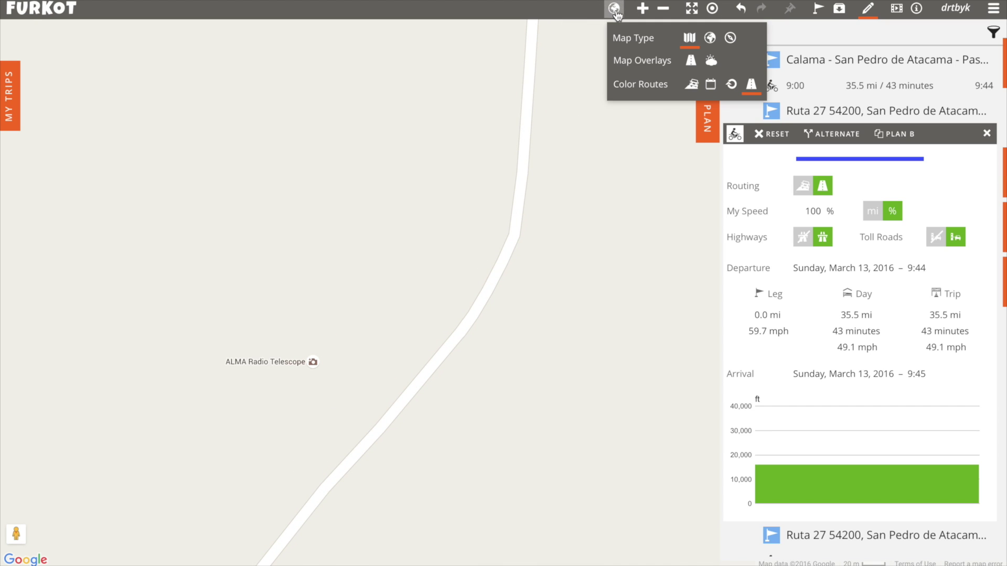
left_click(710, 39)
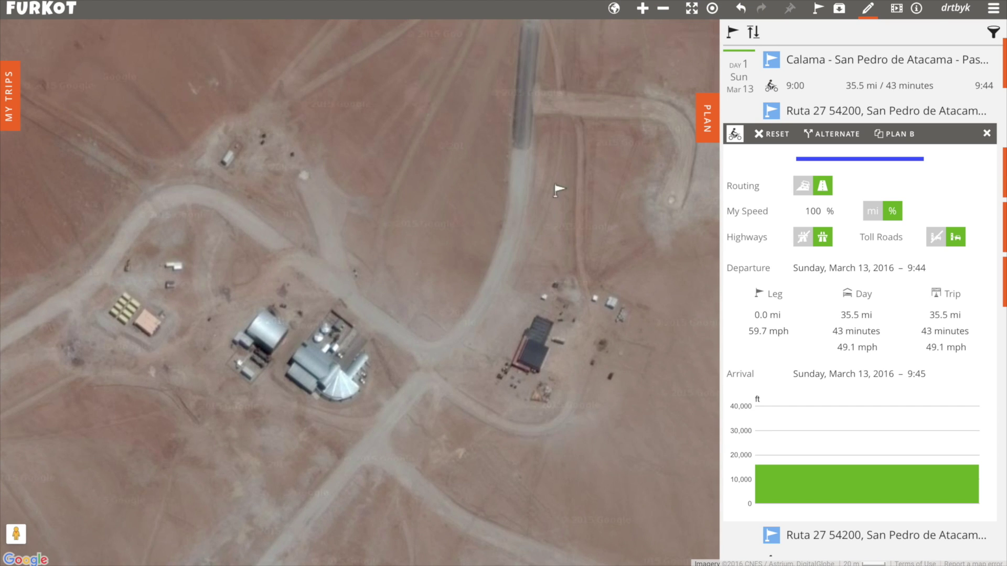
left_click(614, 8)
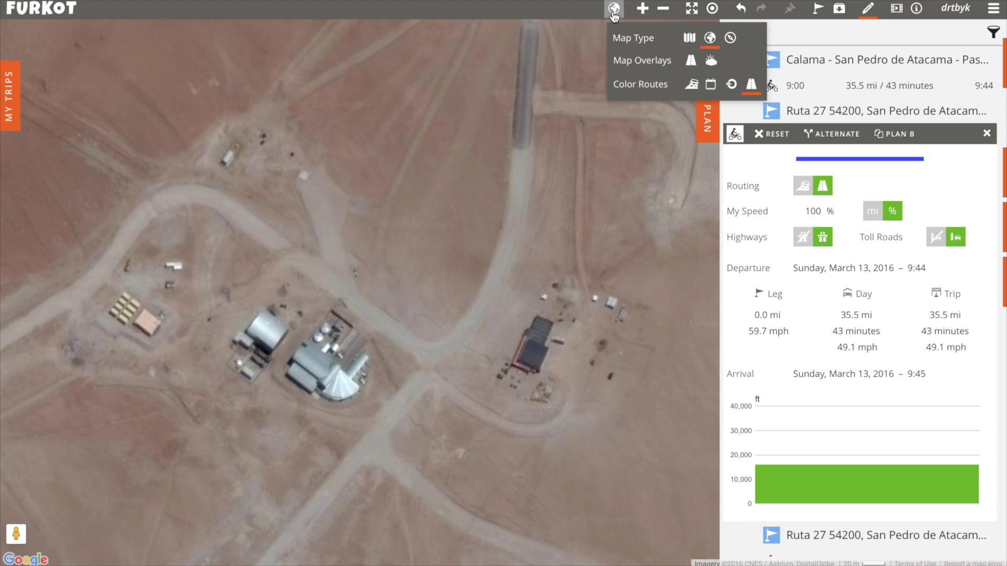
left_click(691, 61)
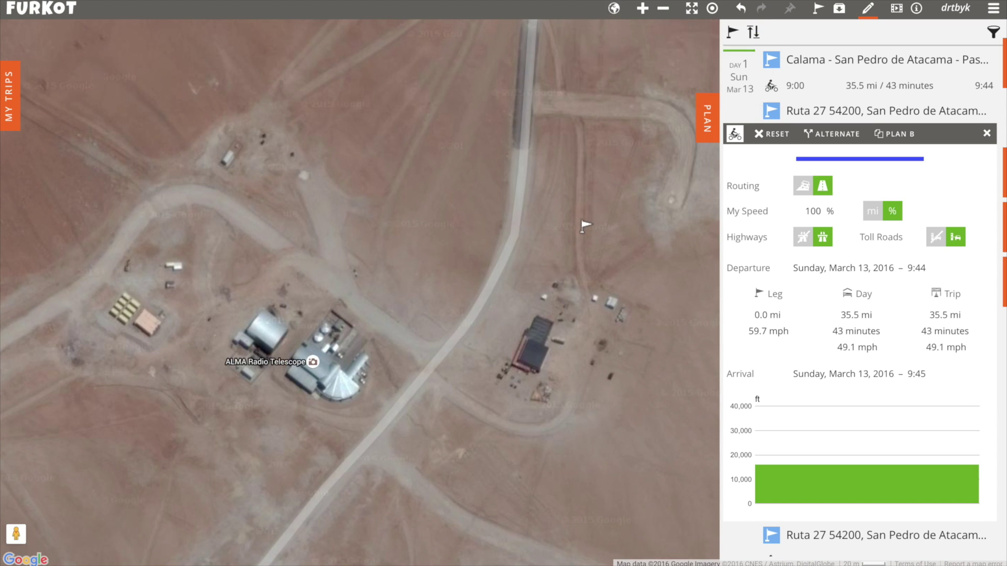
- Try to add a route point named "ALMA Radio Telescope" on the road beside the telescope buildings
left_click(451, 343)
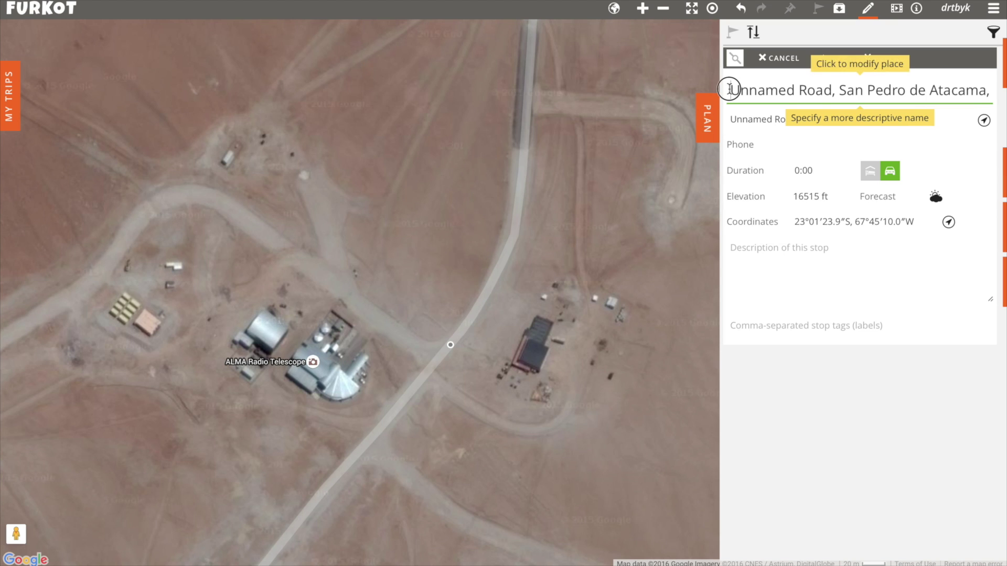
left_click(989, 90)
triple_click(989, 90)
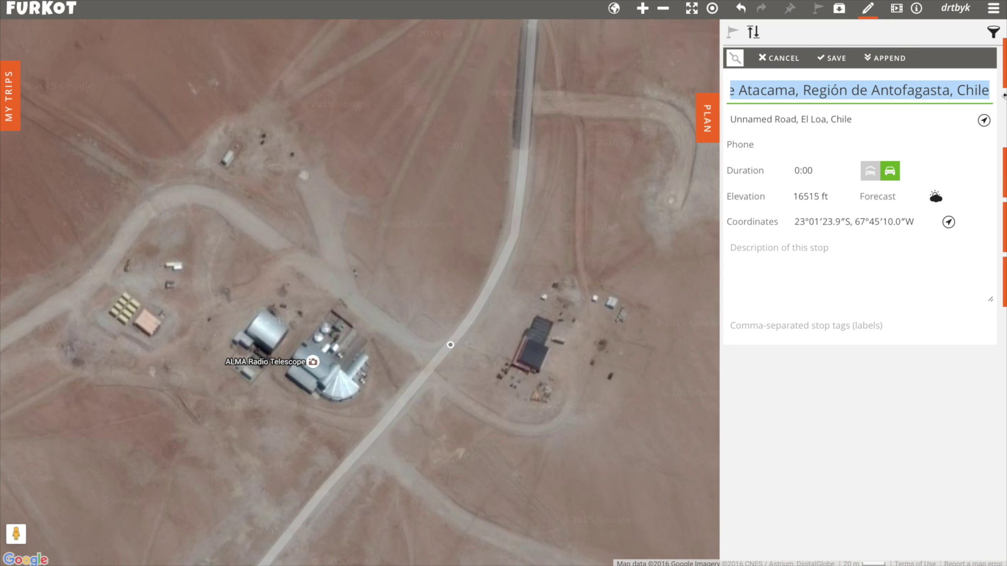
type("ALMA Radio Telescope")
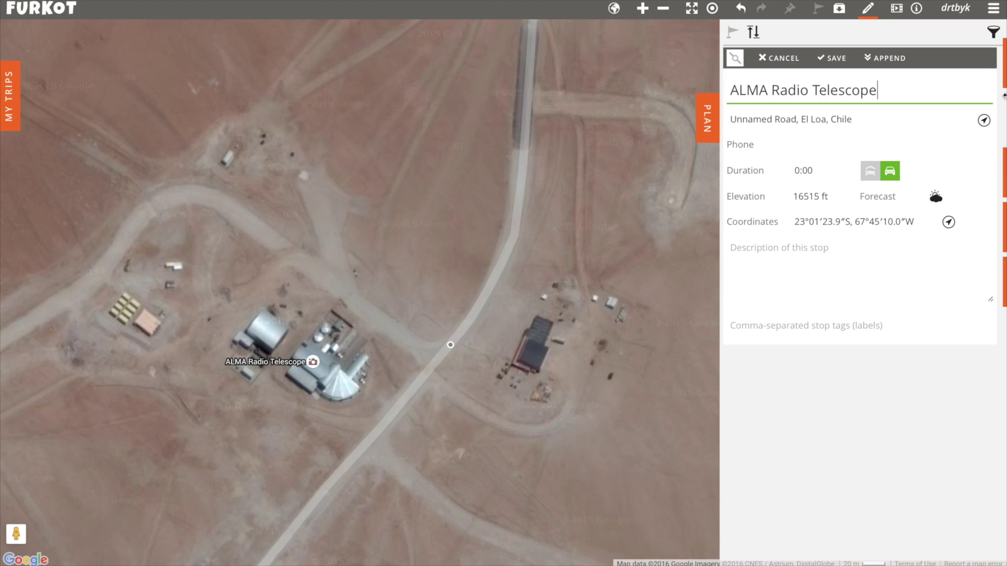
left_click(832, 59)
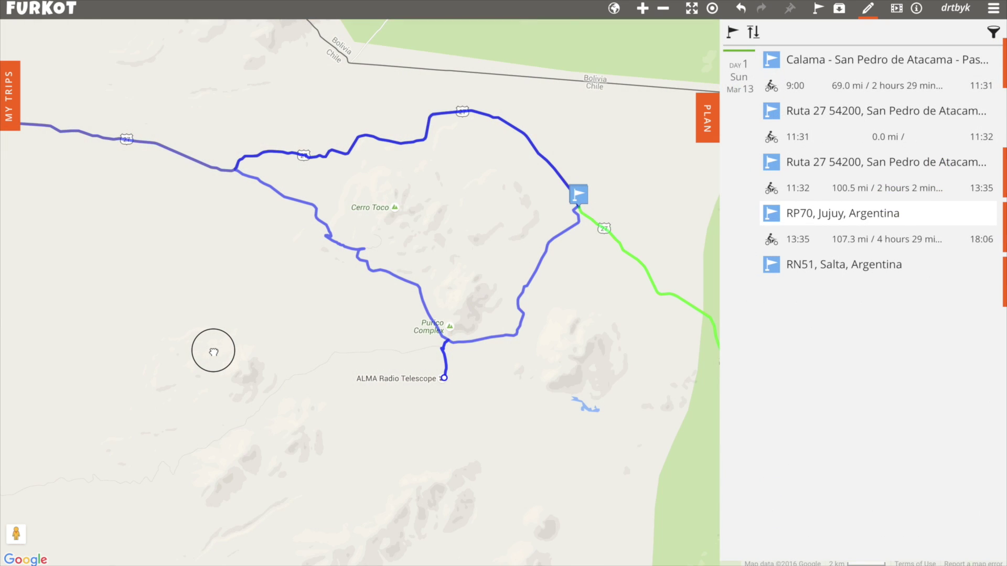
- Inspect the route to the ALMA Radio Telescope and undo the addition of that point
left_click_drag(212, 413, 115, 313)
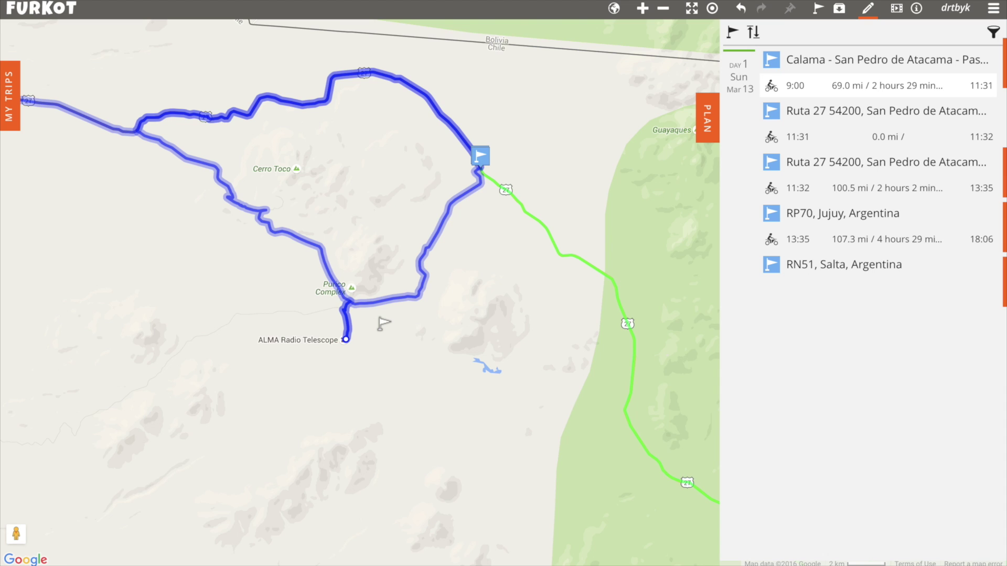
scroll(383, 324, "up", 2)
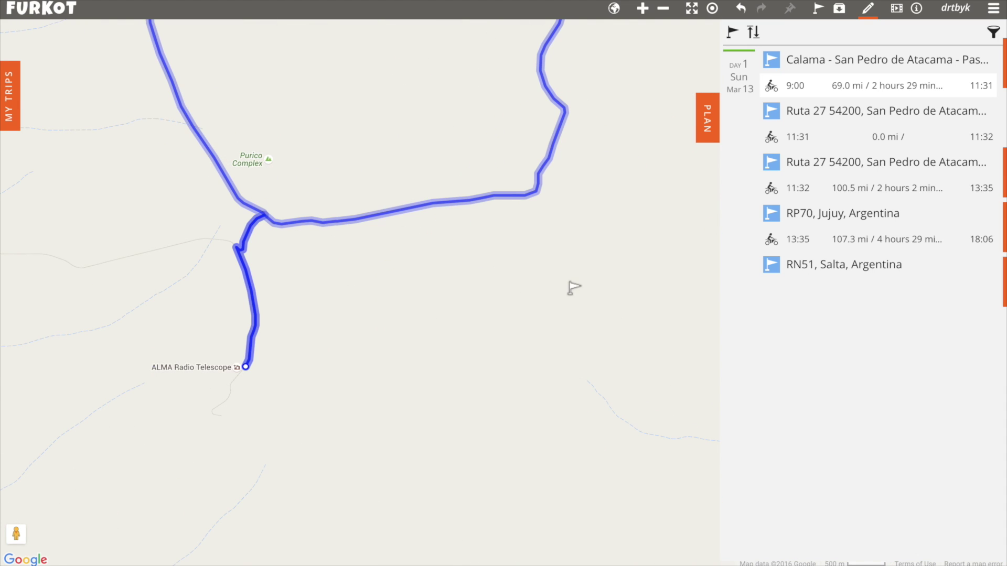
left_click_drag(573, 287, 393, 442)
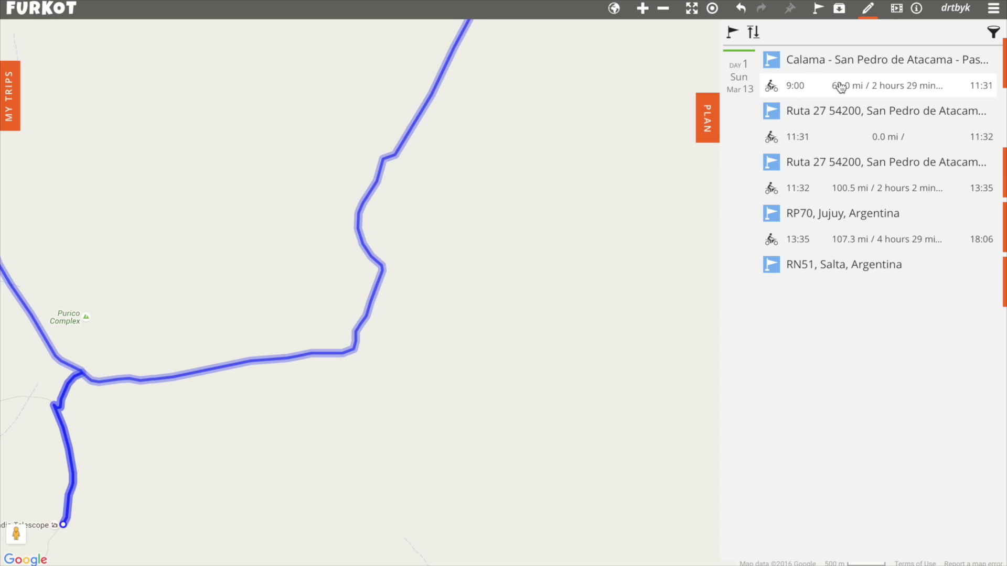
left_click(992, 35)
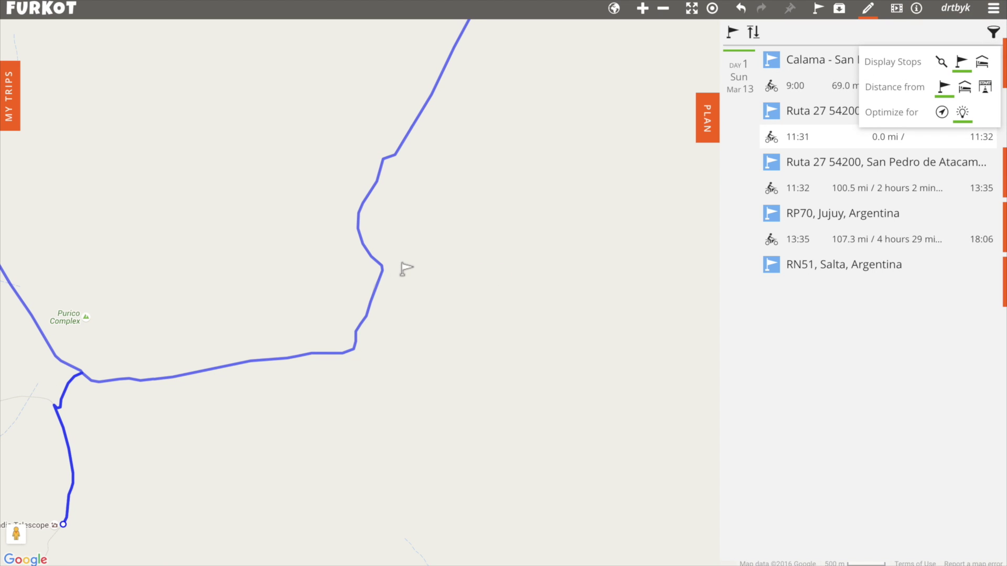
left_click(741, 9)
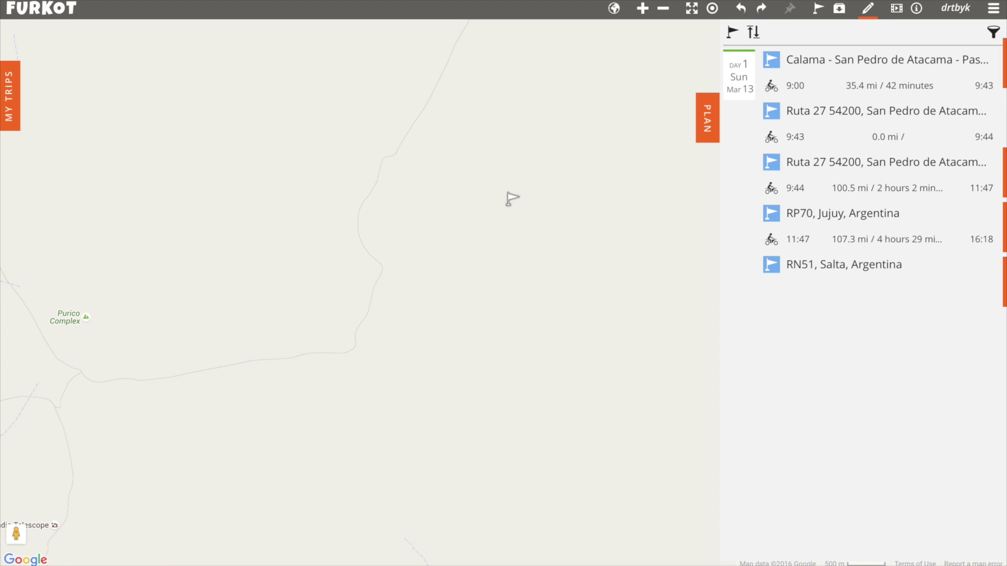
- Reroute the short Ruta 27 leg between the two junction stops along the access road to the ALMA Radio Telescope
scroll(511, 200, "down", 2)
scroll(512, 199, "up", 2)
left_click_drag(523, 146, 366, 458)
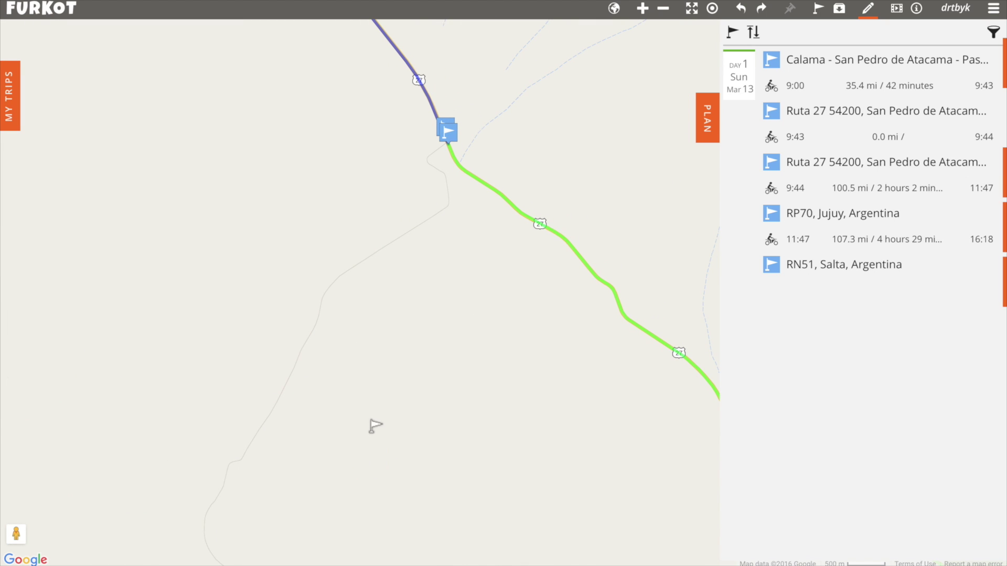
scroll(442, 145, "up", 5)
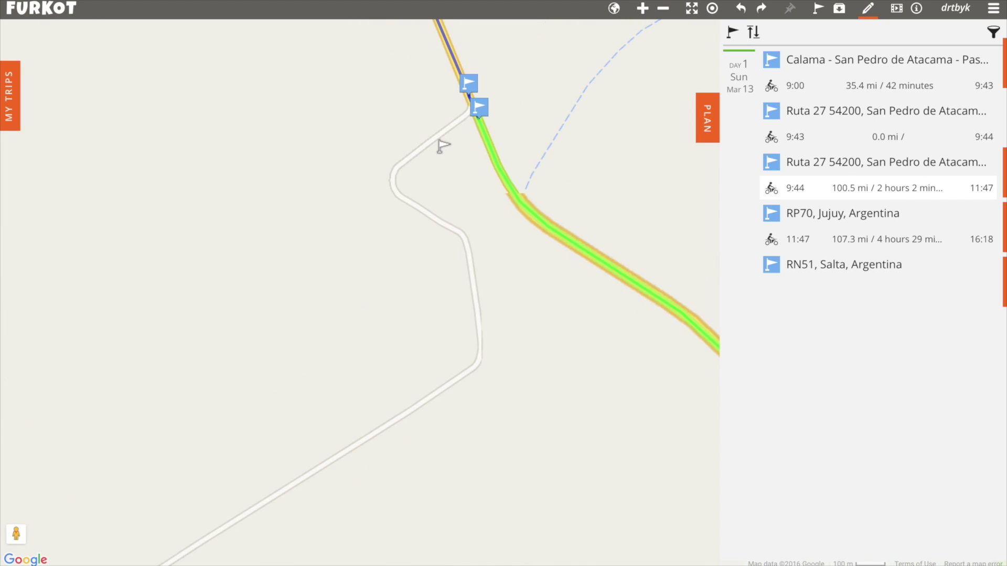
left_click_drag(481, 129, 338, 546)
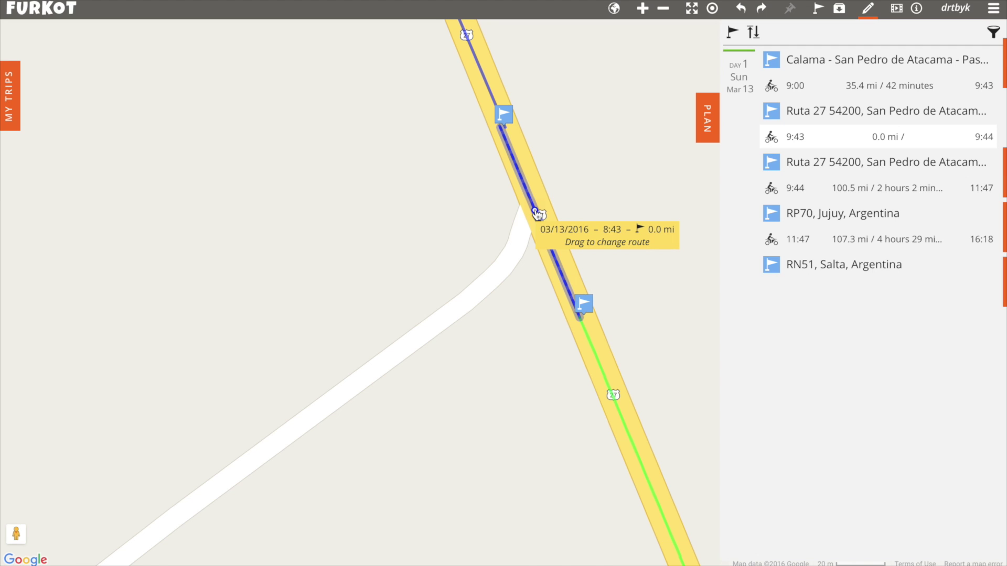
left_click_drag(538, 214, 135, 287)
scroll(228, 476, "down", 3)
scroll(205, 531, "down", 3)
scroll(204, 532, "down", 3)
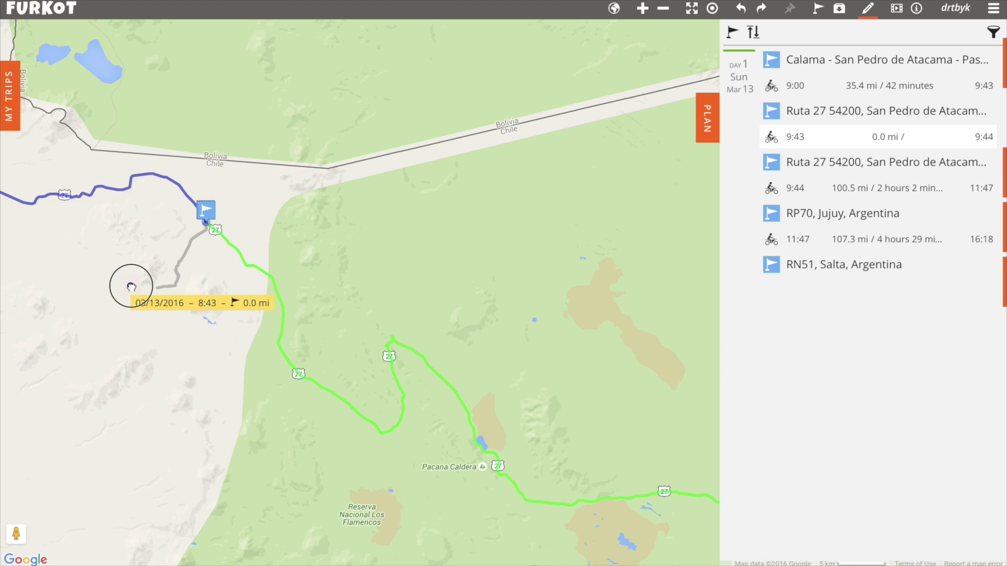
scroll(131, 287, "up", 2)
mouse_move(131, 287)
left_mouse_down()
mouse_move(169, 359)
mouse_move(134, 440)
mouse_move(155, 407)
left_mouse_up()
scroll(168, 362, "up", 3)
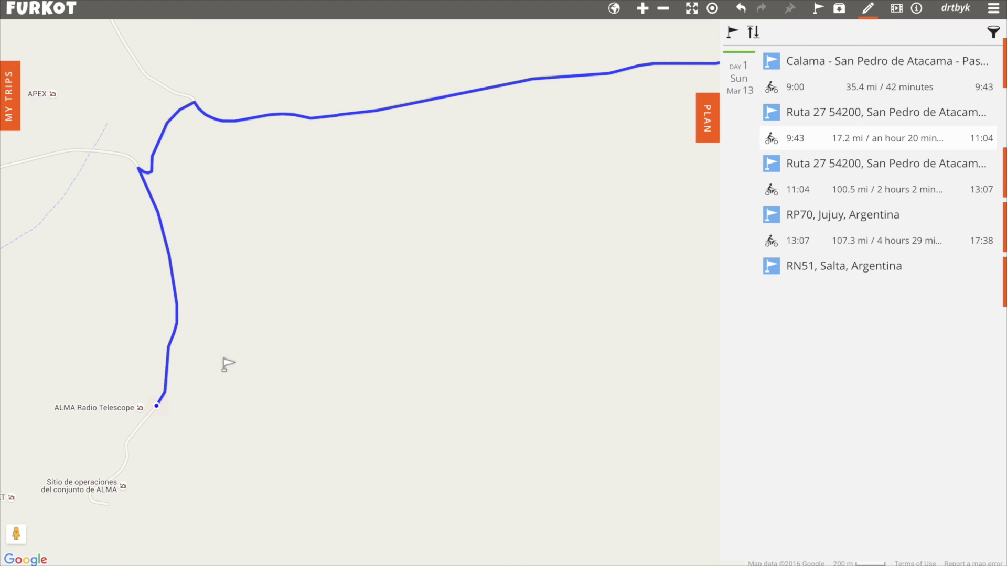
- Create a Plan B from the ALMA side-trip leg between the two Ruta 27 junction stops
scroll(569, 239, "down", 2)
left_click_drag(668, 154, 169, 478)
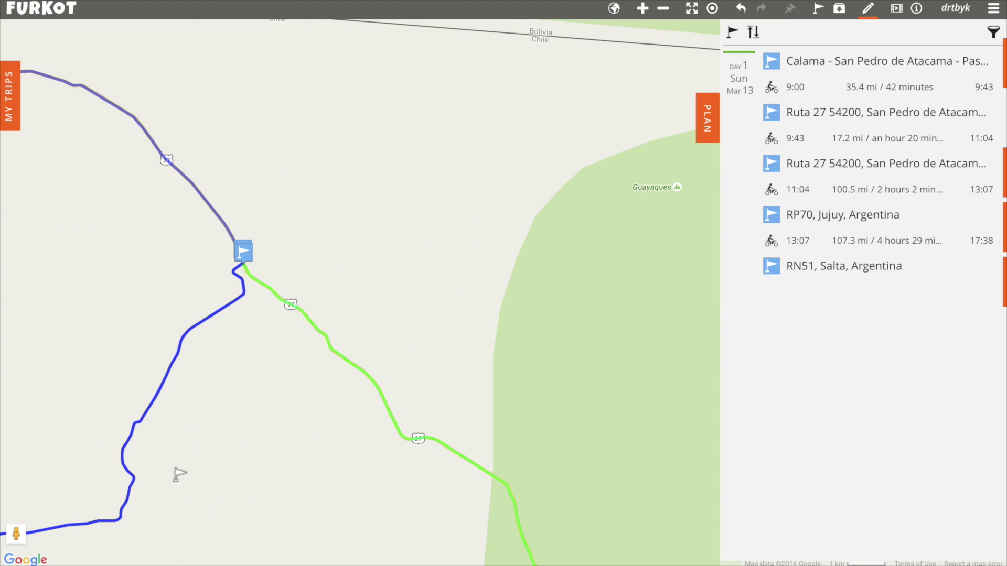
left_click_drag(196, 415, 272, 346)
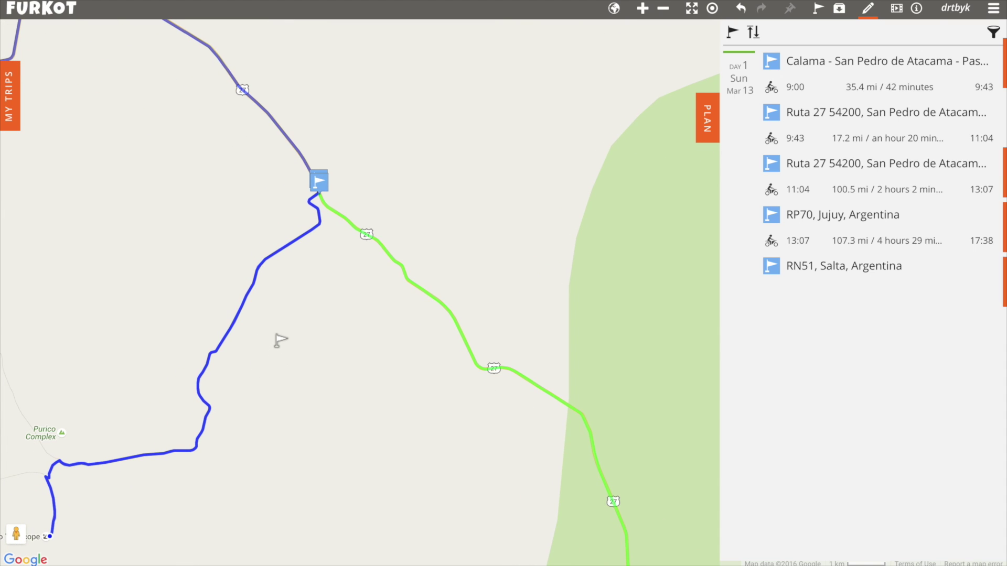
scroll(277, 346, "up", 2)
left_click_drag(350, 141, 347, 489)
left_click_drag(491, 262, 416, 550)
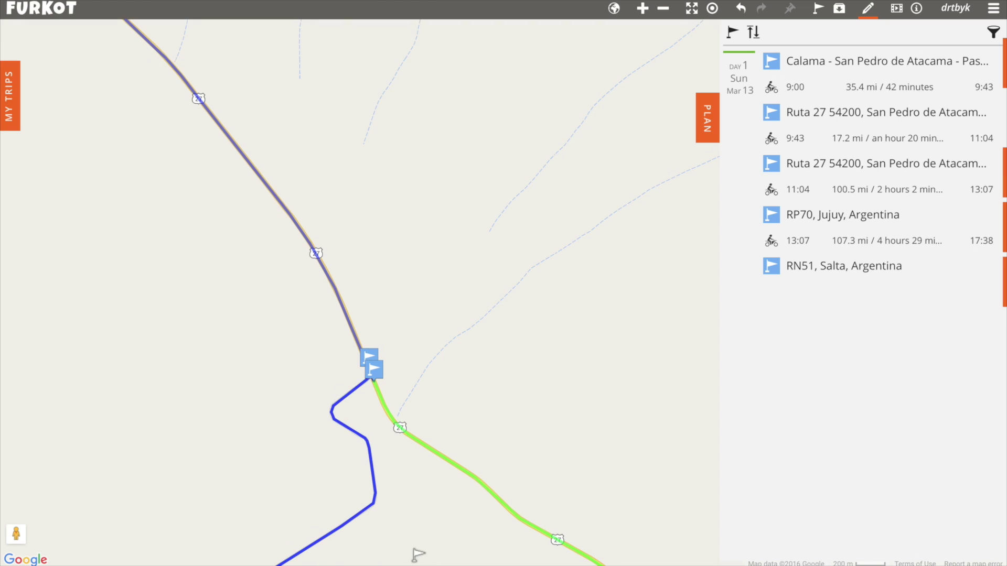
mouse_move(370, 470)
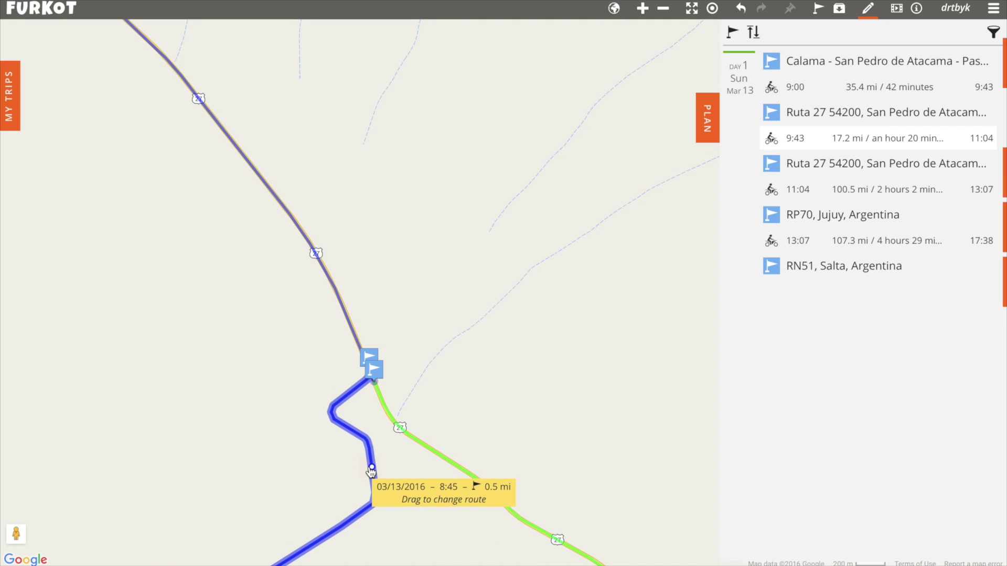
left_click(371, 471)
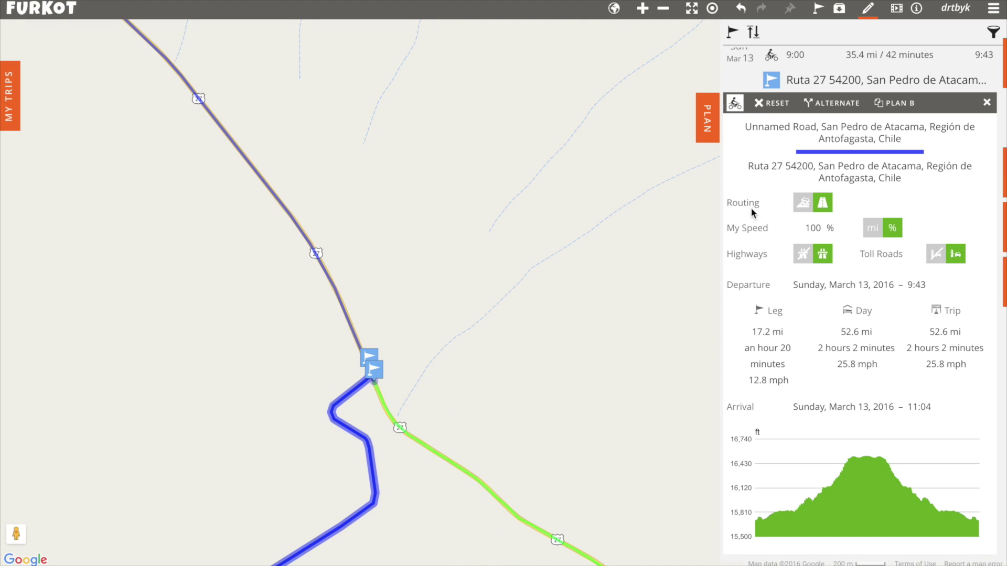
left_click(888, 112)
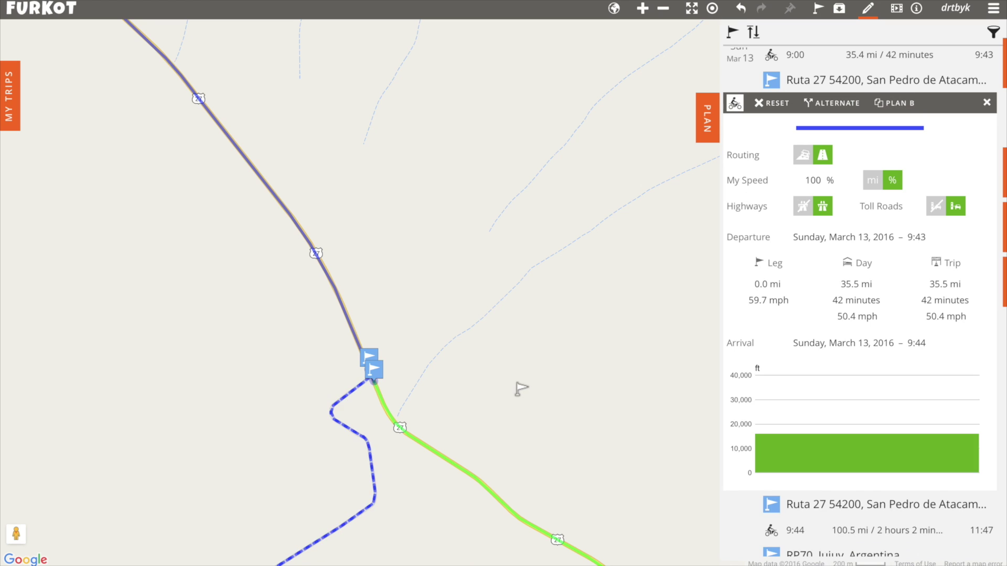
- Rename the Ruta 27 stop just north of the access road junction "Right to ALMA" and save it
scroll(487, 384, "down", 2)
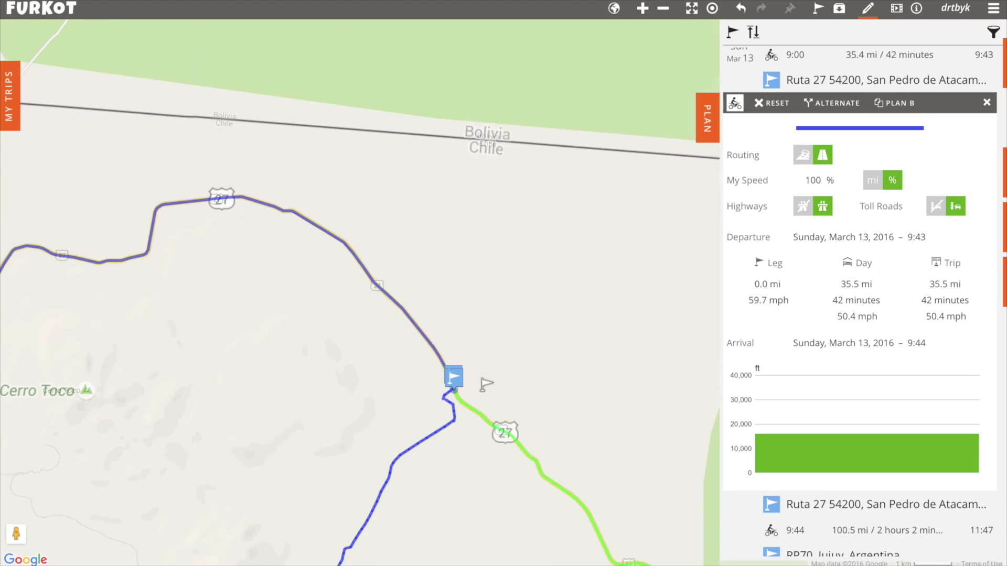
scroll(487, 384, "up", 2)
scroll(487, 385, "up", 2)
left_click_drag(213, 325, 653, 417)
scroll(552, 393, "up", 1)
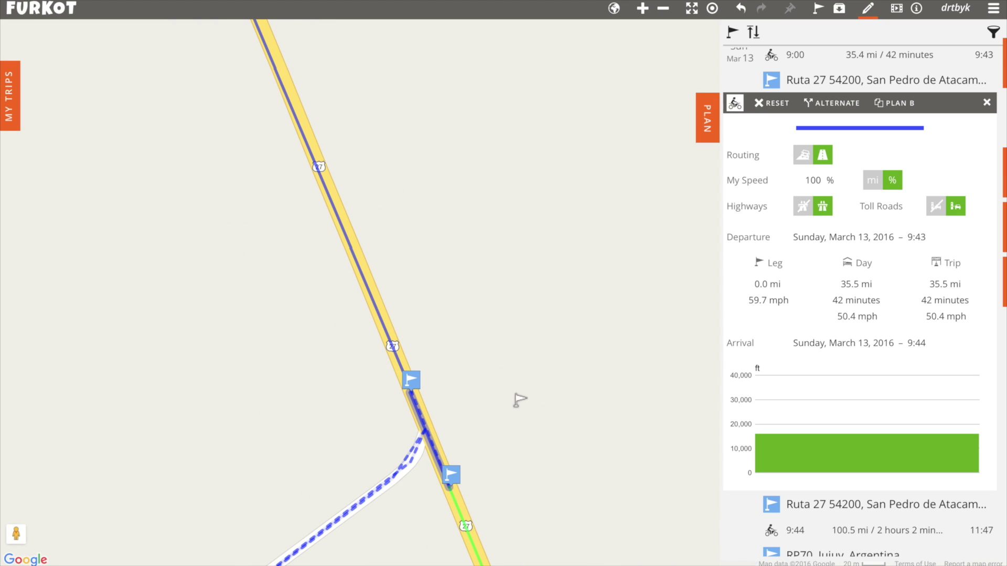
scroll(519, 400, "down", 3)
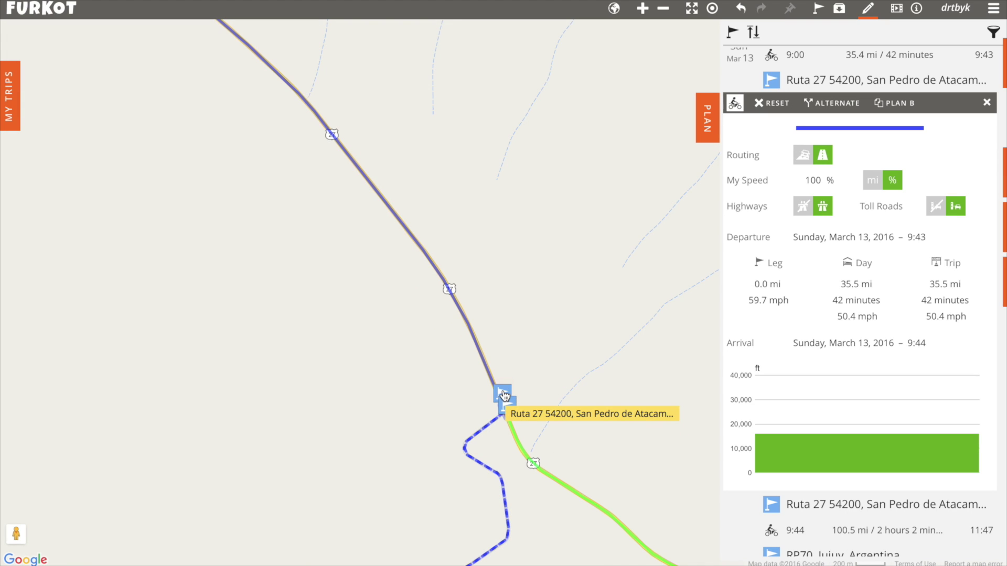
left_click(503, 393)
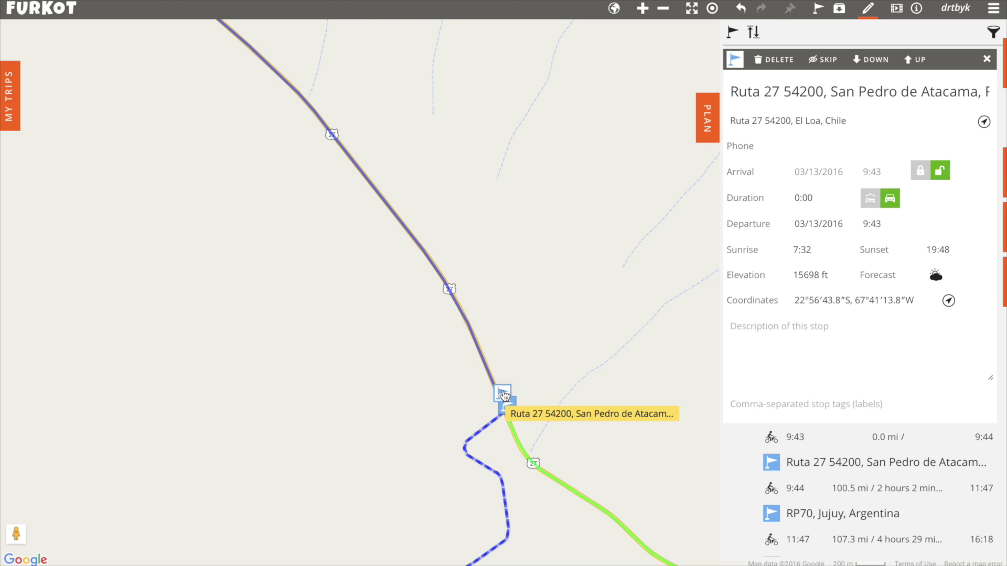
left_click(789, 90)
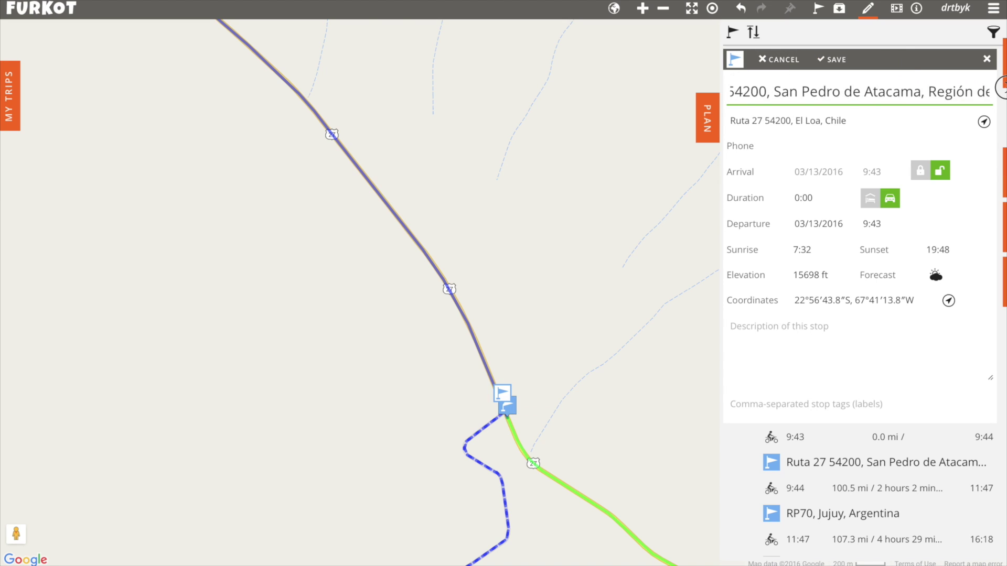
key("ctrl+a")
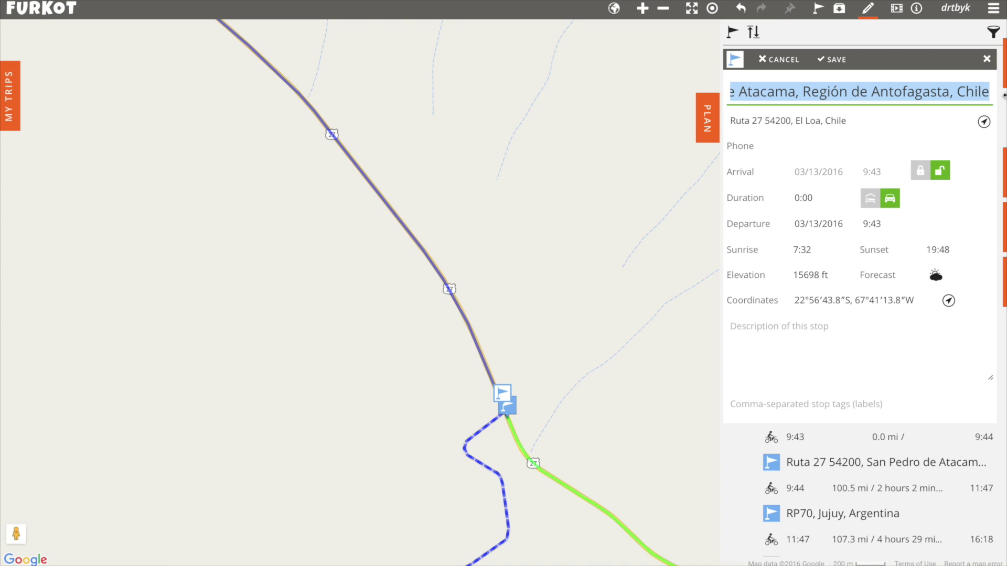
type("Rigth")
key("BackSpace")
key("BackSpace")
type("ht to ALMA")
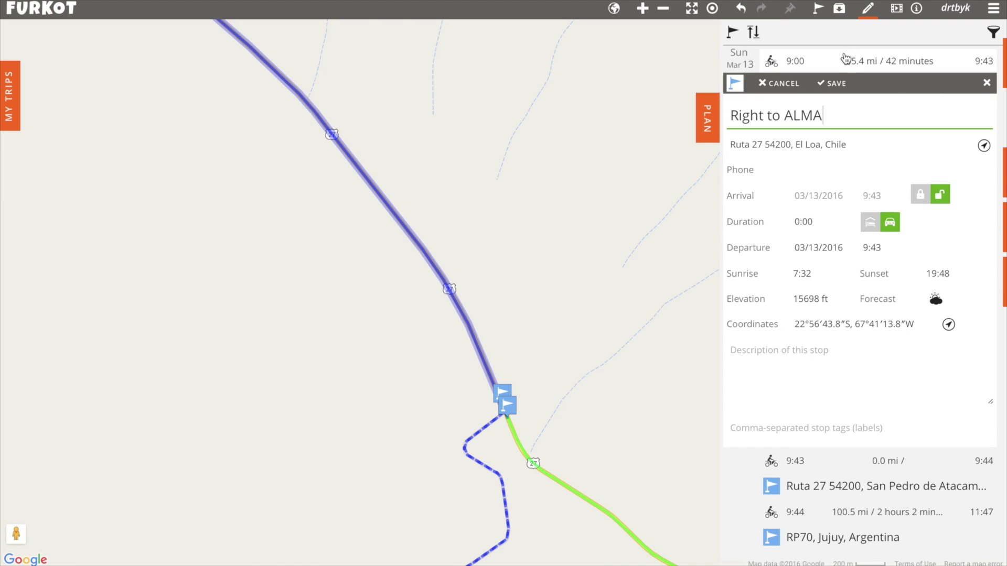
left_click(834, 84)
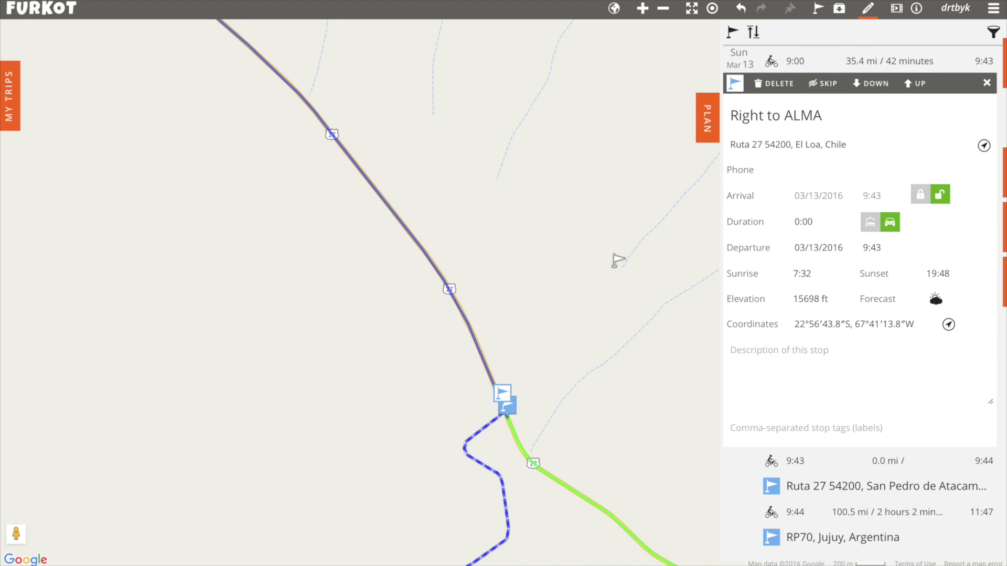
- Color the dashed ALMA side-trip alternate red and deselect it
scroll(619, 260, "down", 5)
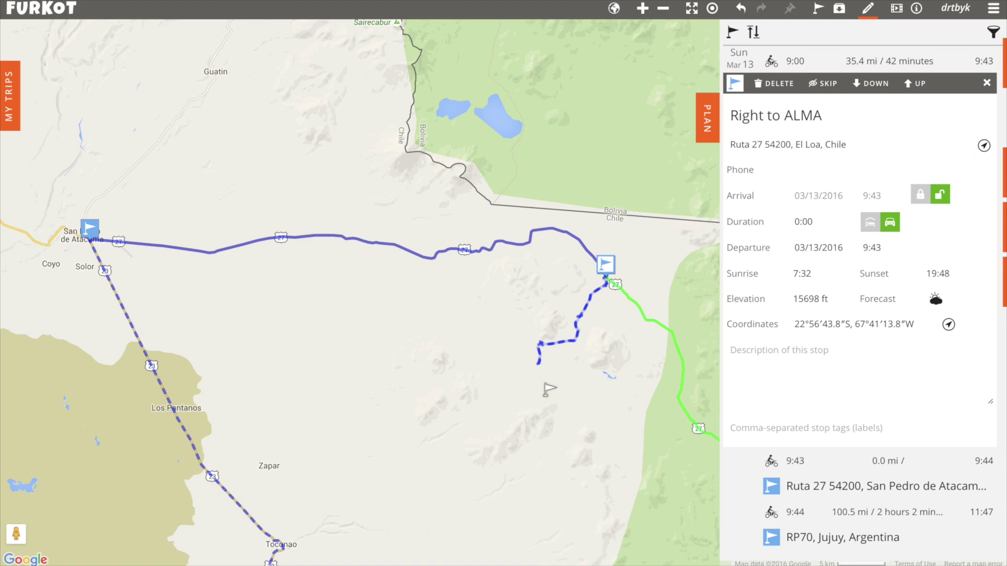
left_click(579, 312)
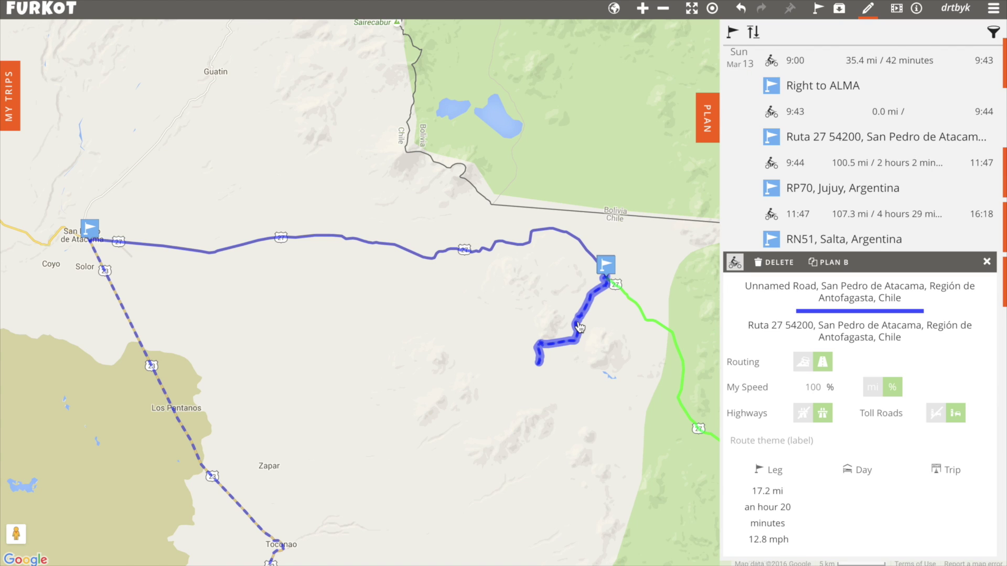
left_click(834, 311)
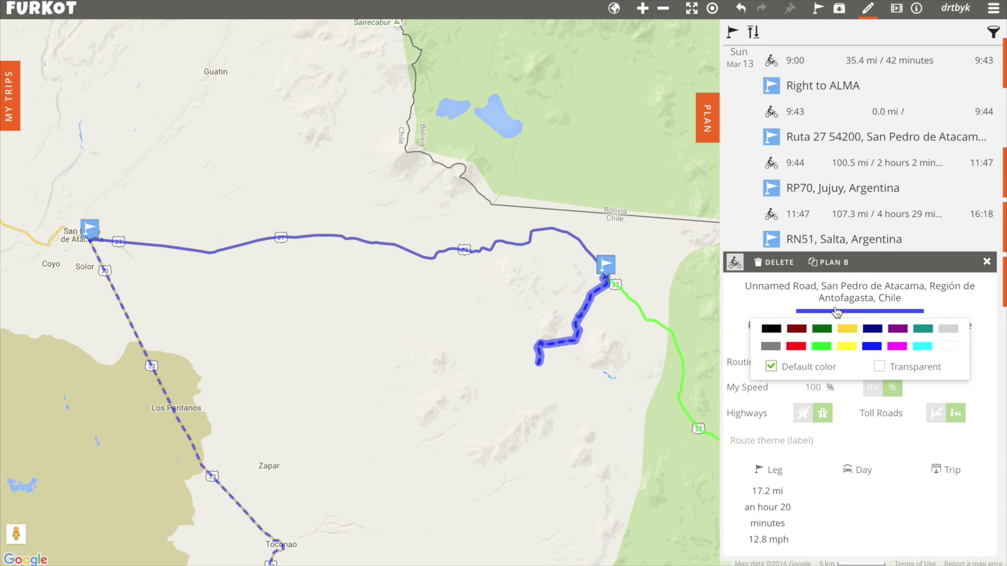
left_click(797, 349)
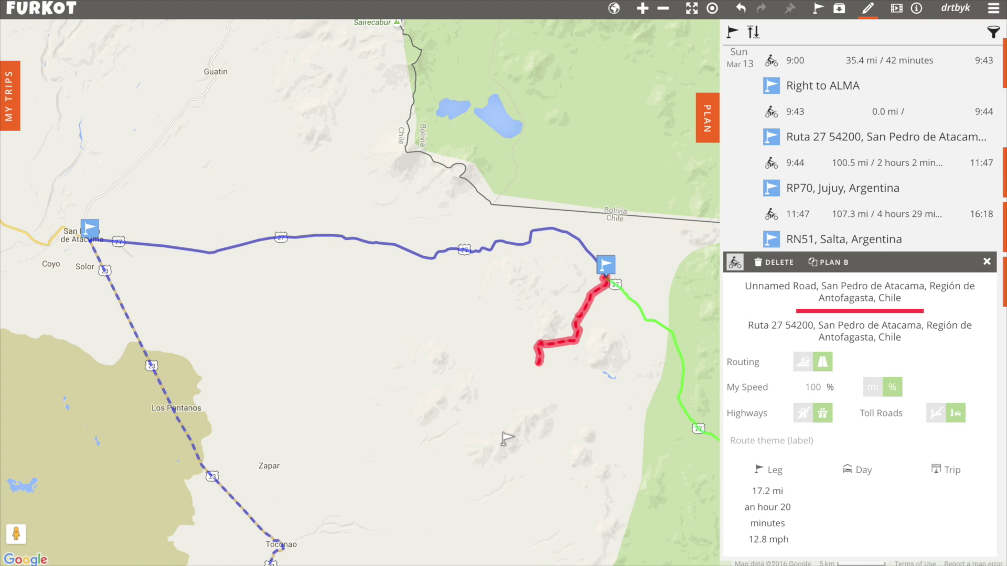
scroll(505, 440, "down", 2)
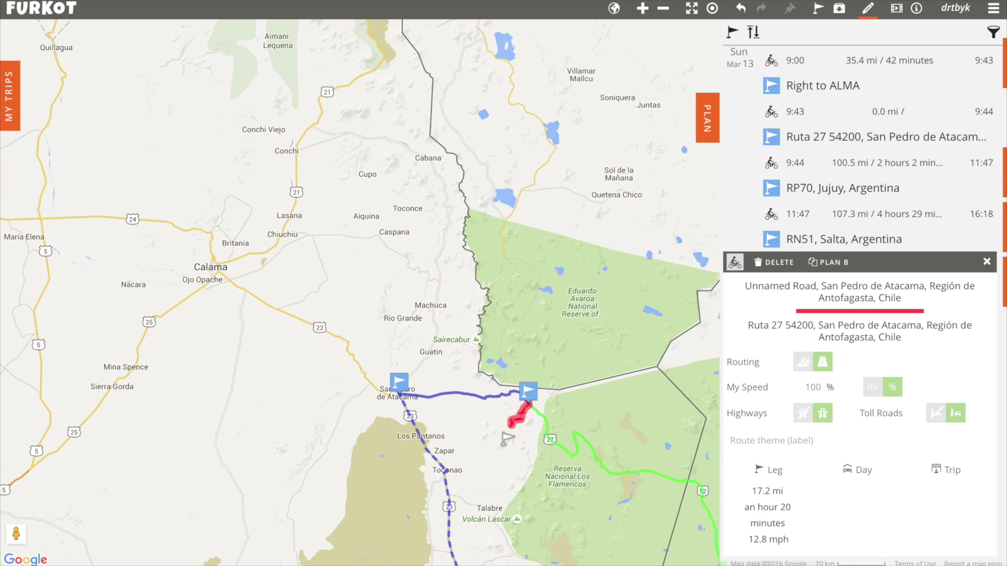
left_click_drag(508, 451, 417, 273)
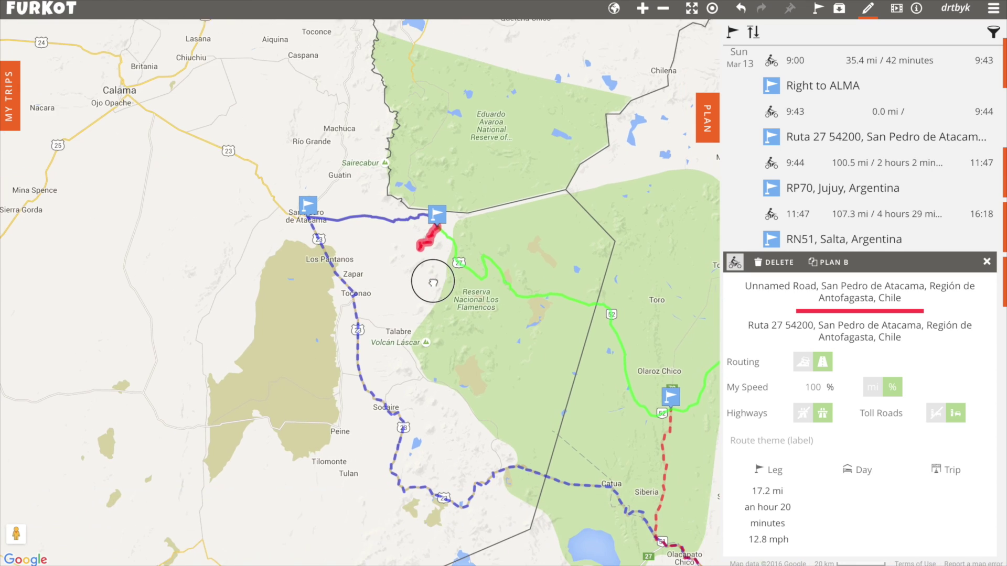
left_click(462, 301)
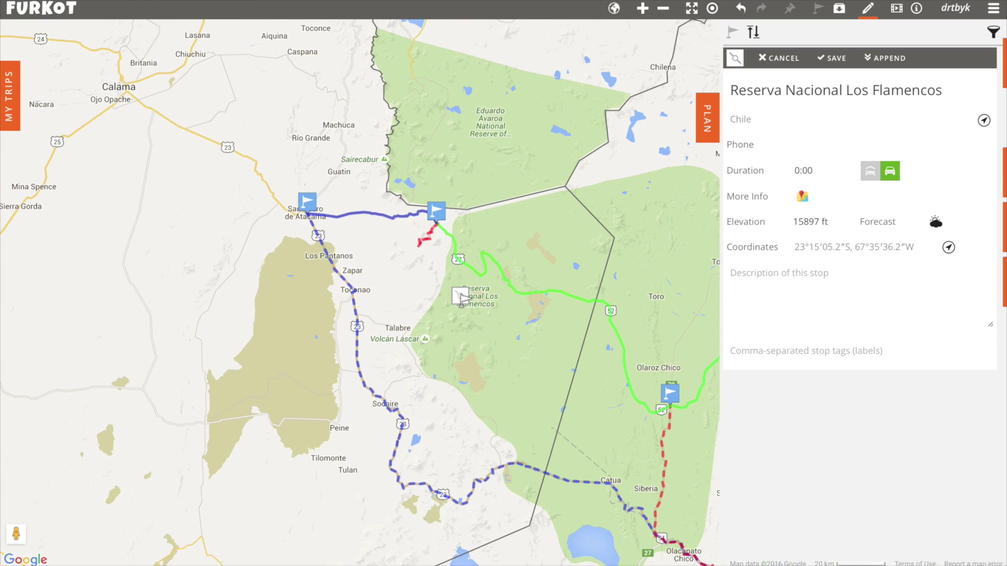
- Discard the unsaved Reserva Nacional Los Flamencos stop and export the PLAN B's trip with tracks as a GPS exchange file (.gpx)
key("Escape")
left_click_drag(501, 385, 367, 265)
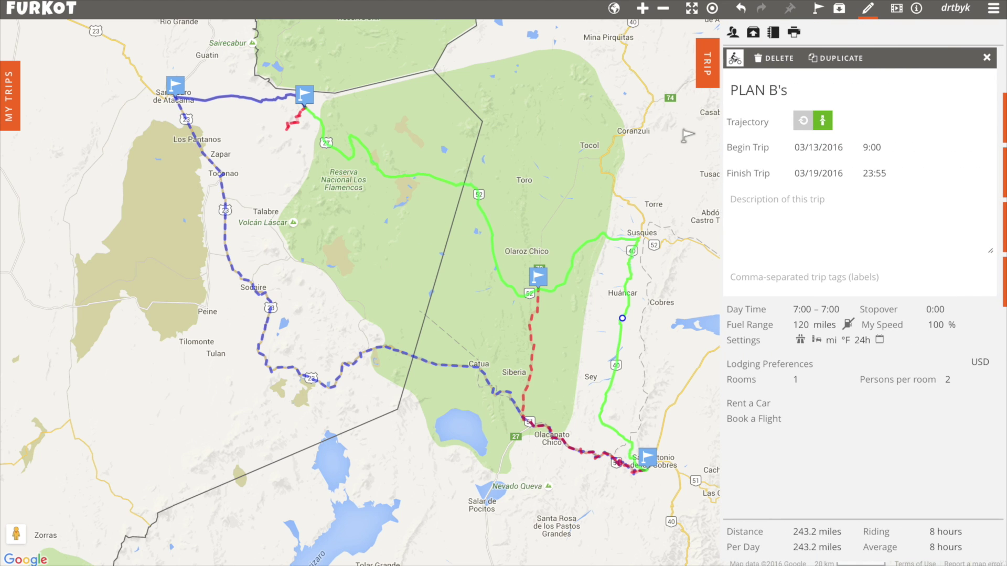
left_click(754, 35)
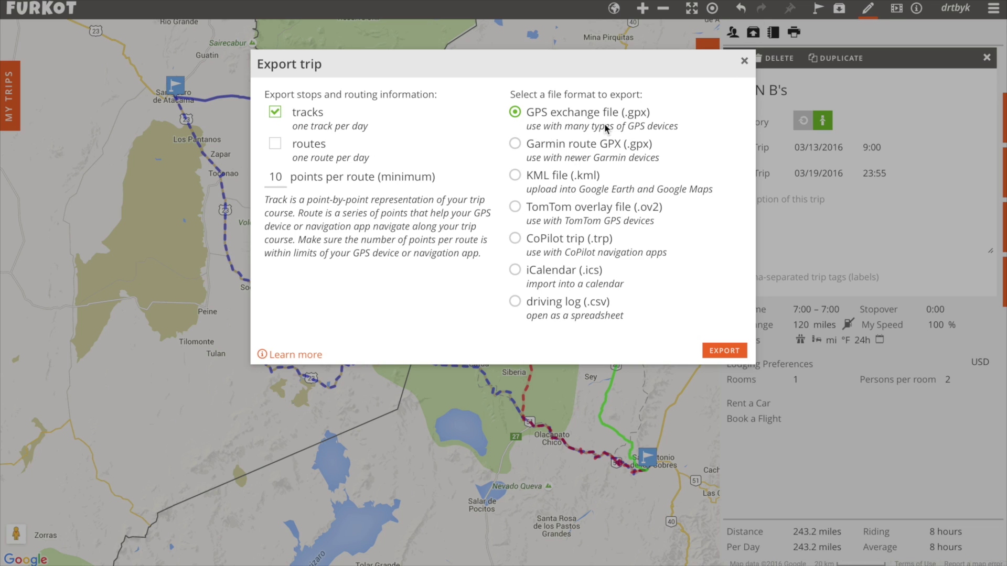
left_click(723, 350)
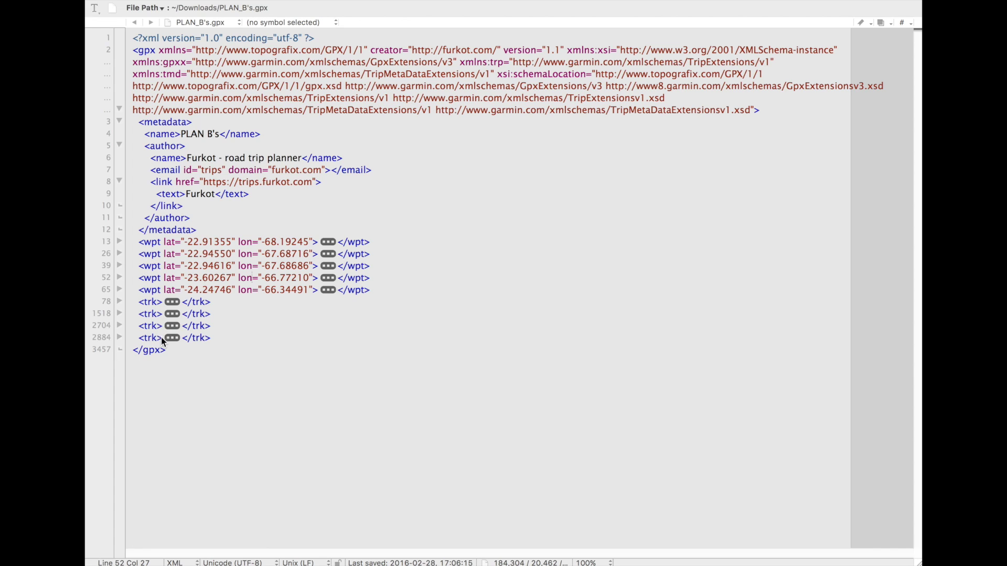
- In the text editor, expand and collapse each of the four tracks in PLAN_B's.gpx to examine their names and display colors
left_click(120, 302)
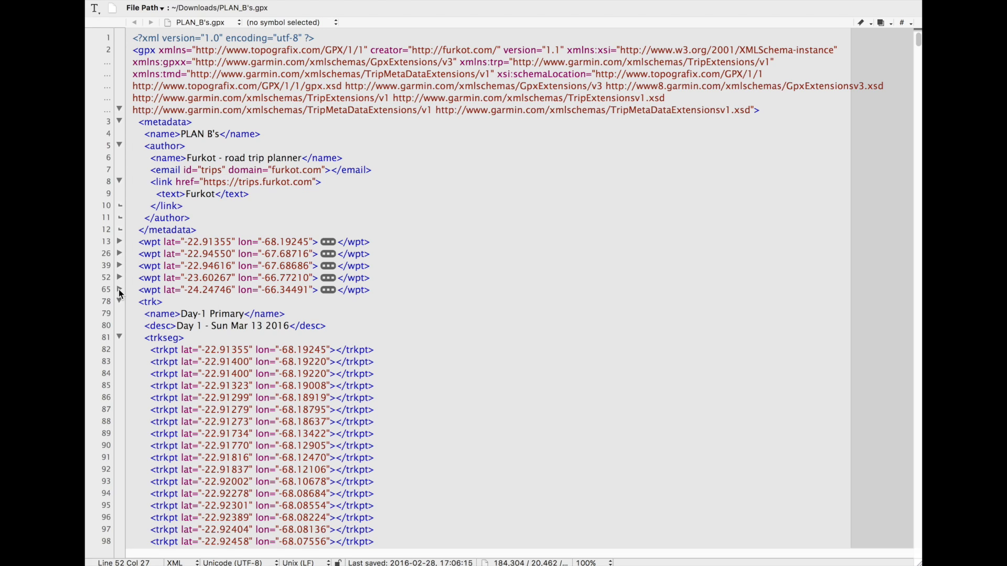
left_click(119, 302)
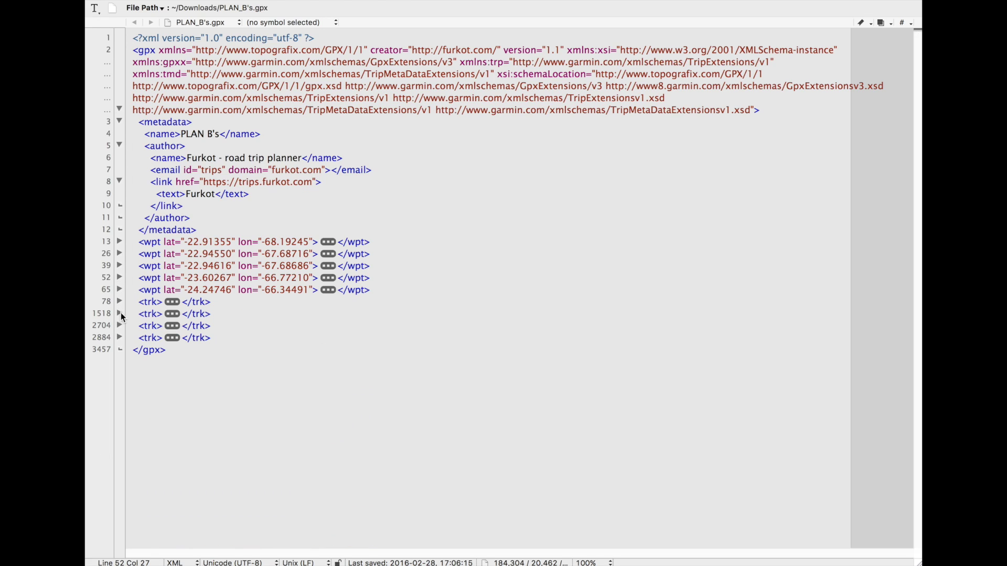
left_click(119, 314)
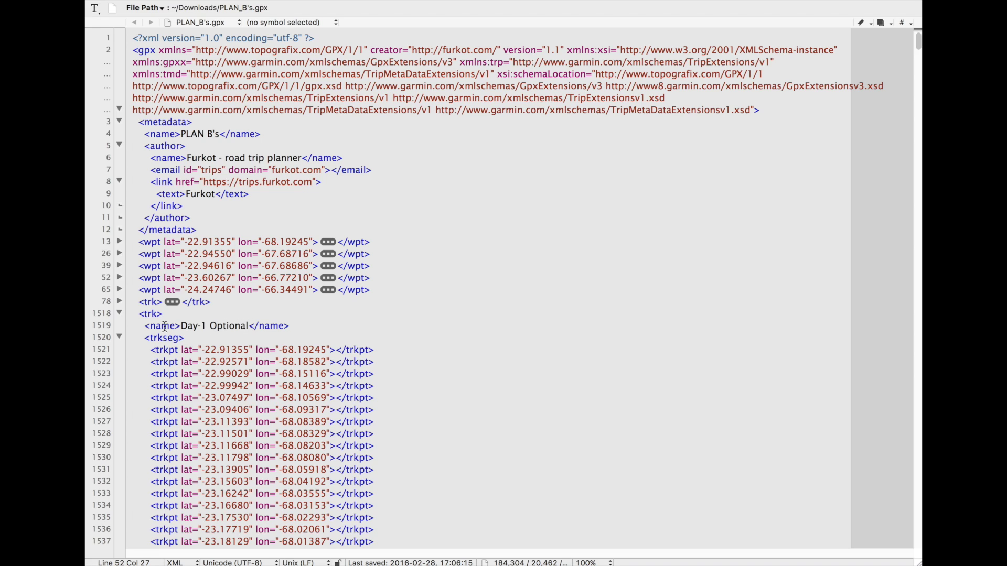
left_click(119, 313)
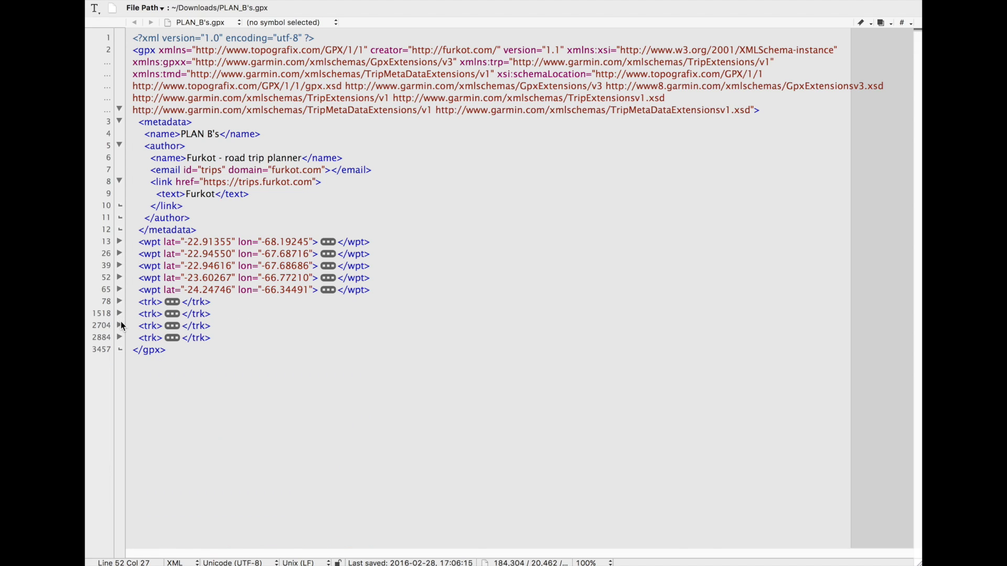
left_click(120, 326)
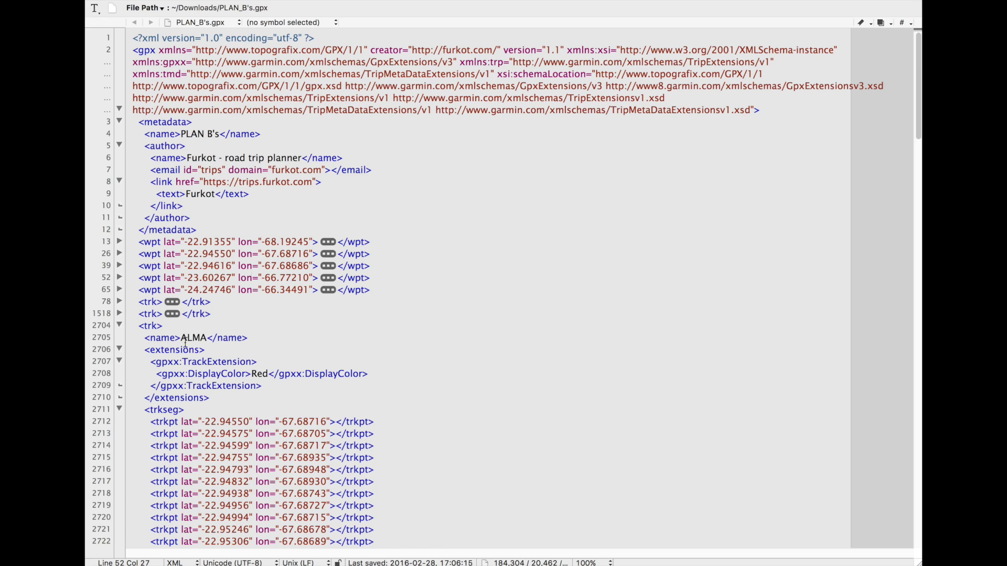
left_click(119, 326)
left_click(119, 326)
left_click(120, 325)
left_click(120, 338)
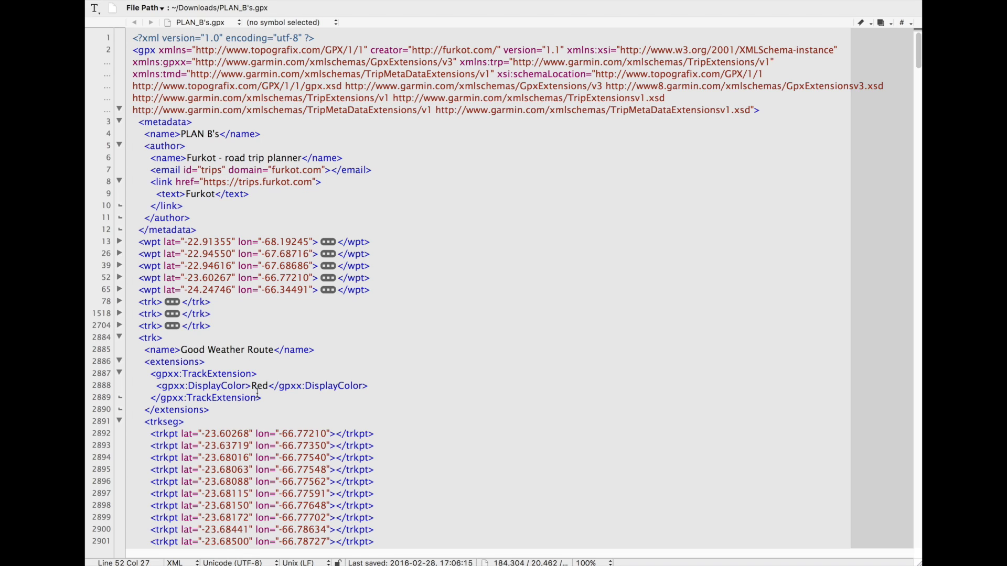
left_click(119, 338)
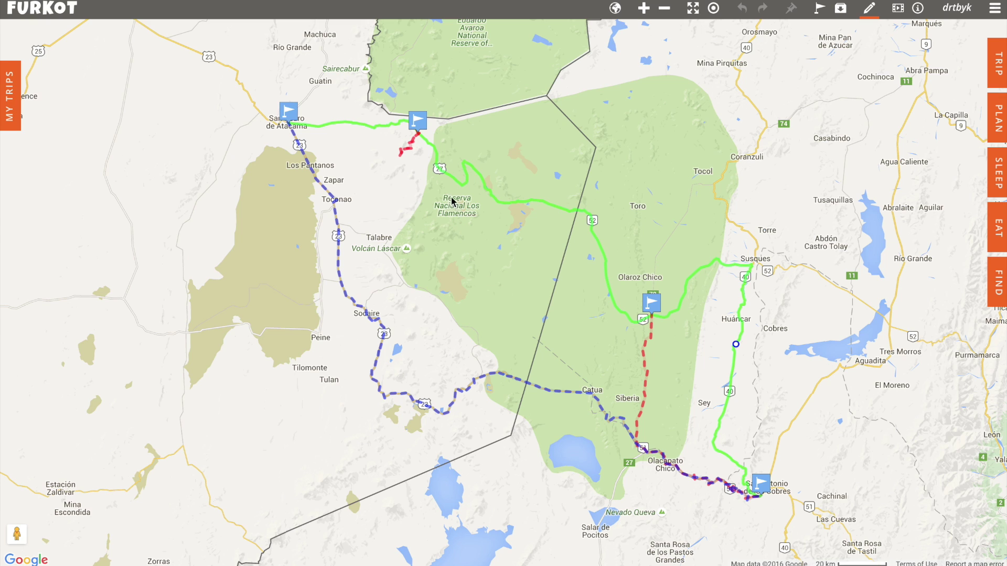
- Back in Furkot, review the leg details of the Good Weather Route, ALMA and Day-1 Optional alternates, and fit the whole trip on the map
left_click(998, 115)
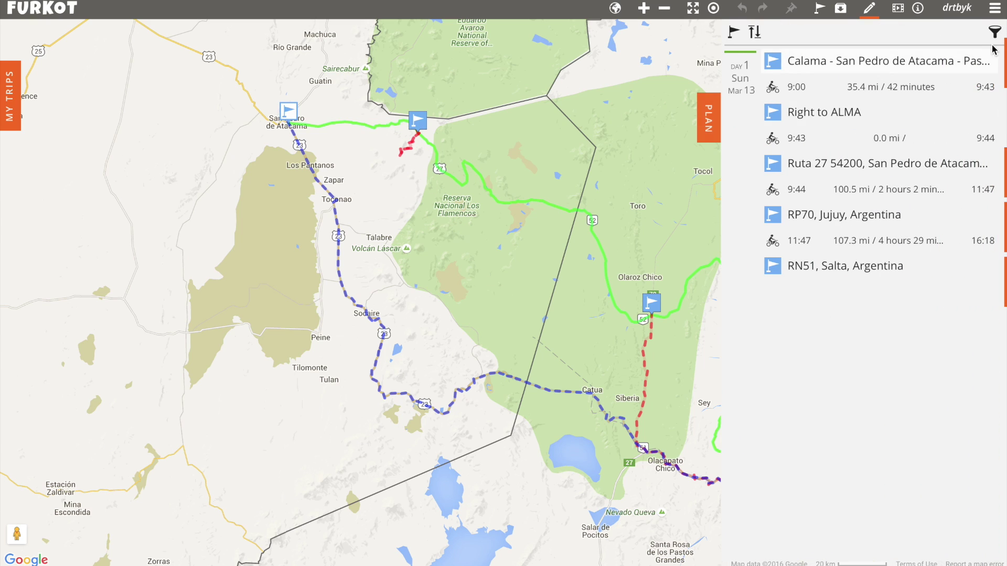
left_click(996, 33)
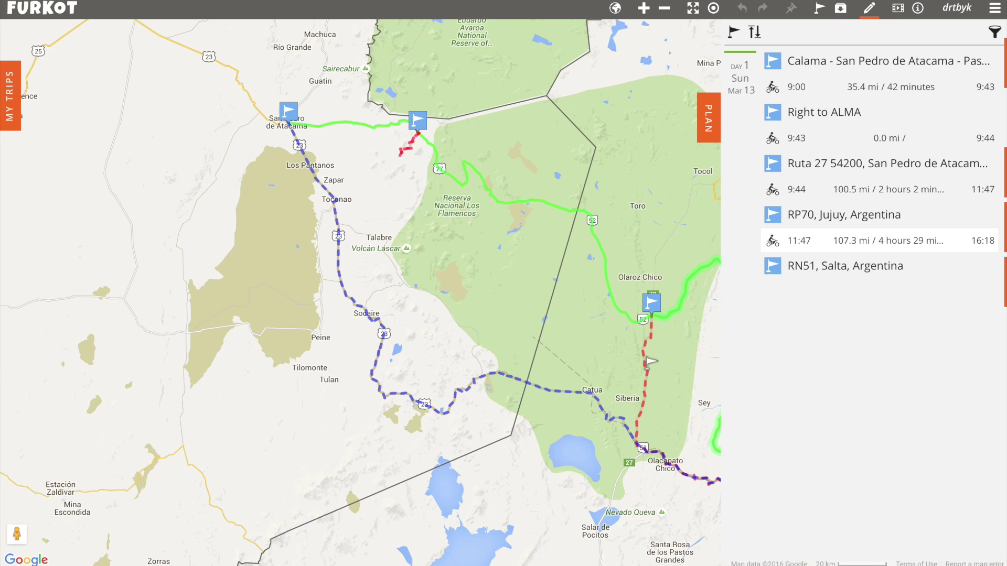
left_click(648, 362)
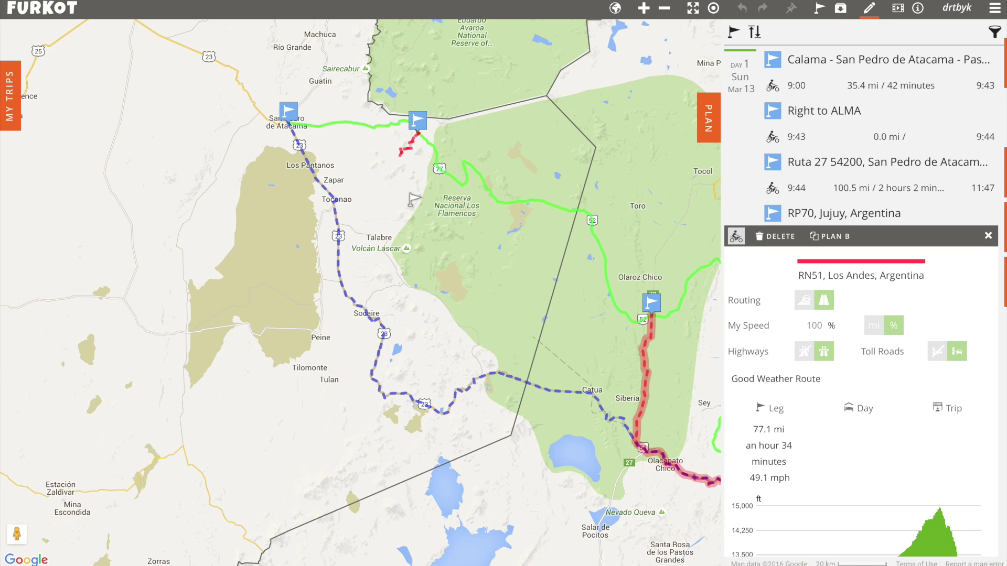
left_click(411, 139)
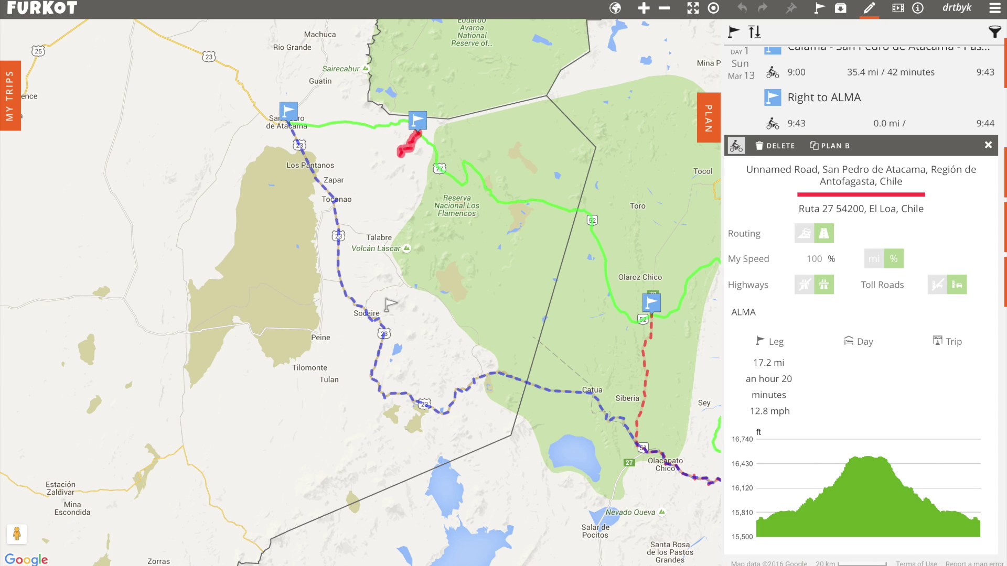
left_click(382, 320)
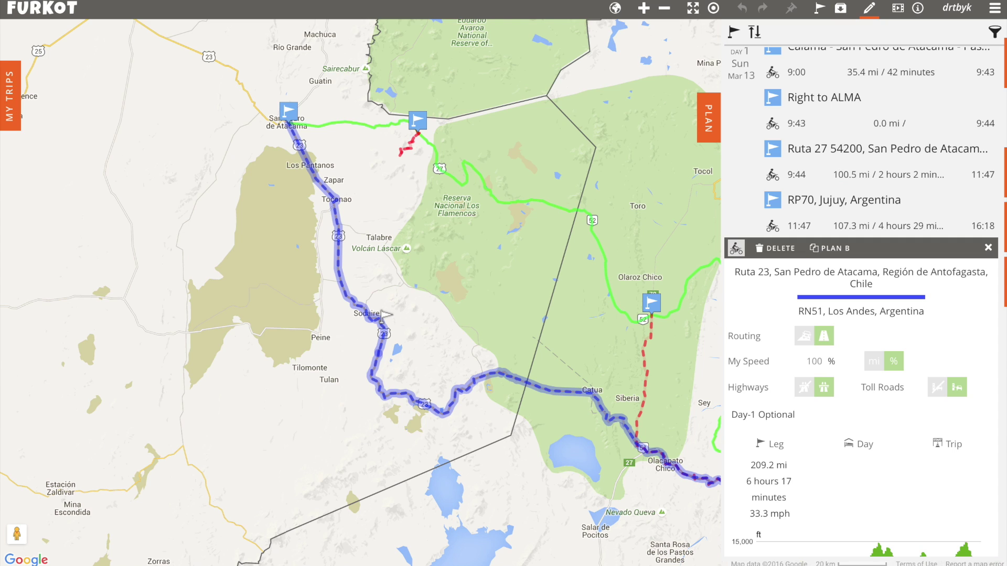
left_click(708, 127)
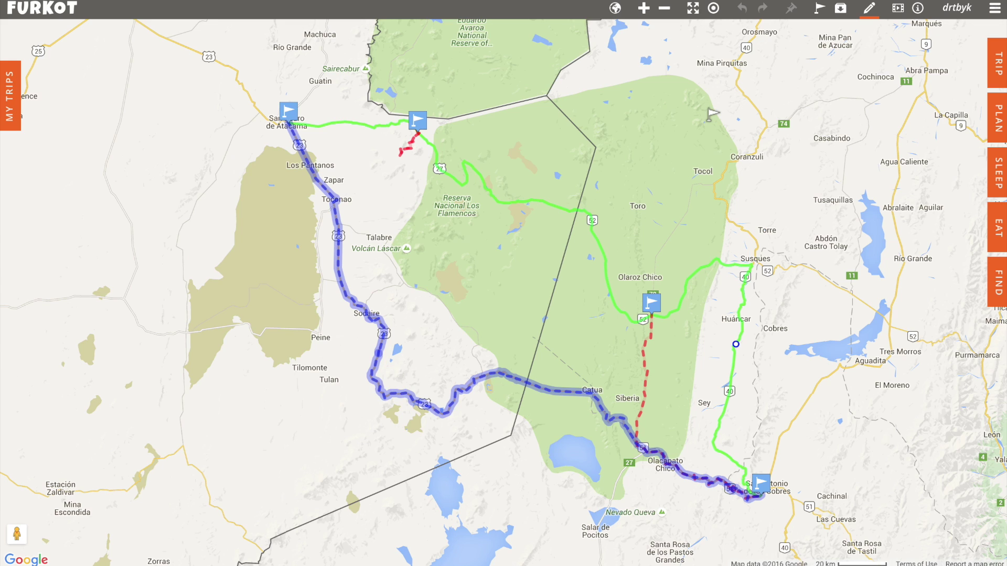
left_click(693, 9)
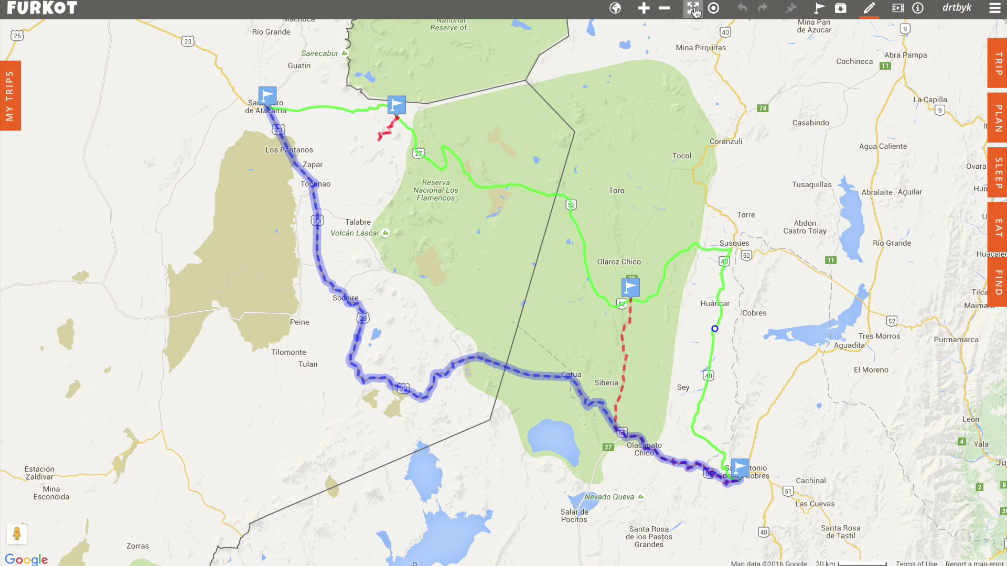